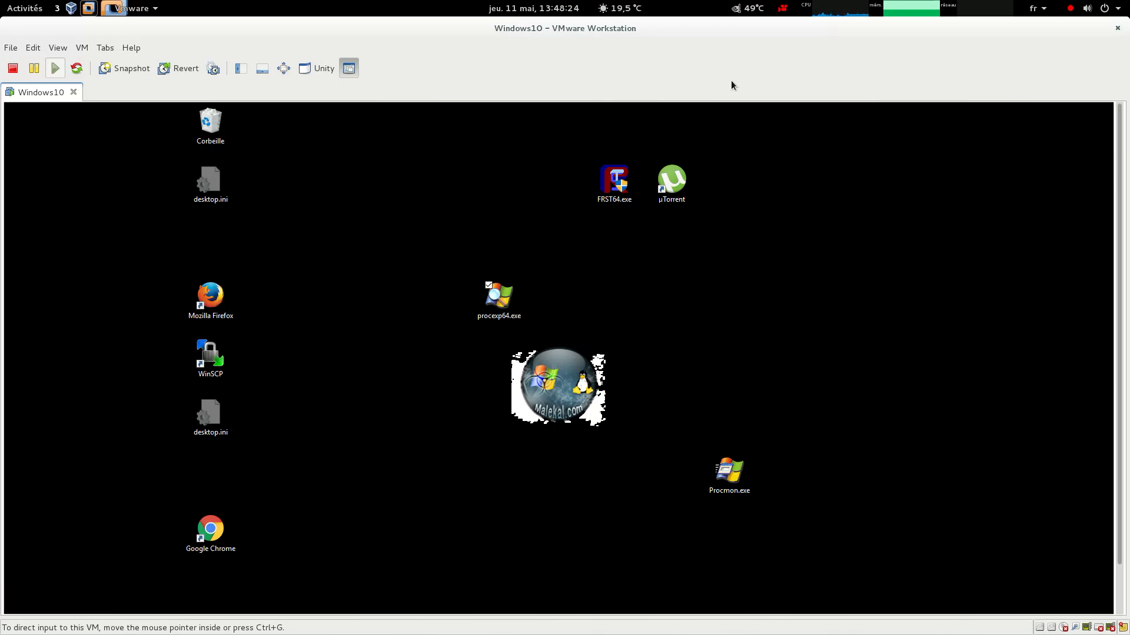
Switch to the infected Windows7_32bits_test virtual machine in Oracle VM VirtualBox and resume it from pause
left_click(88, 9)
left_click(19, 48)
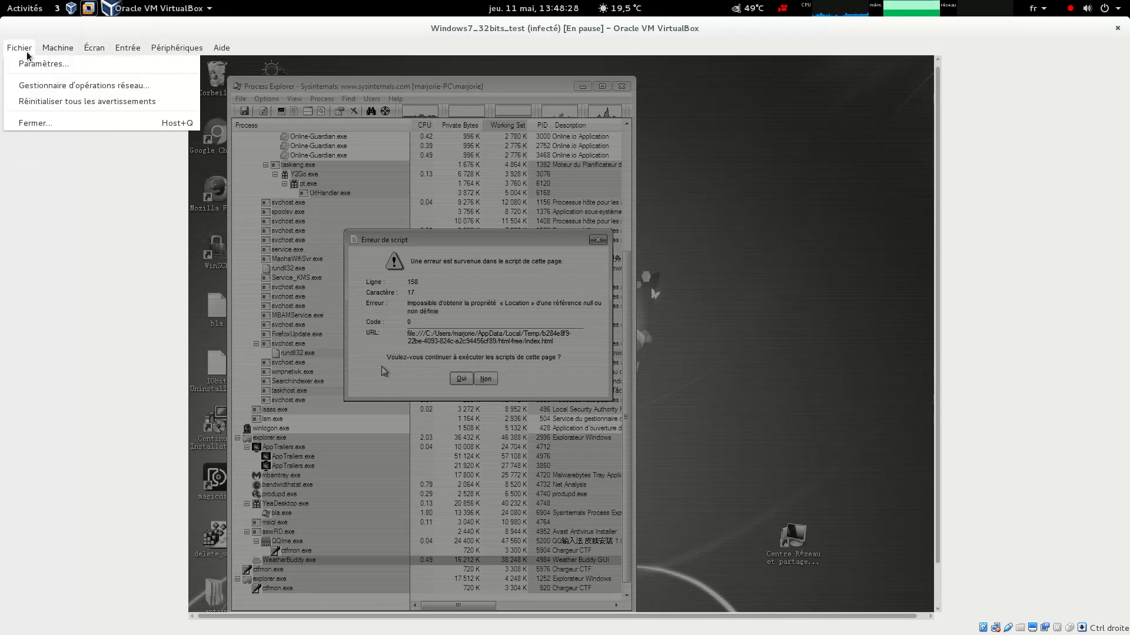
mouse_move(57, 48)
left_click(66, 123)
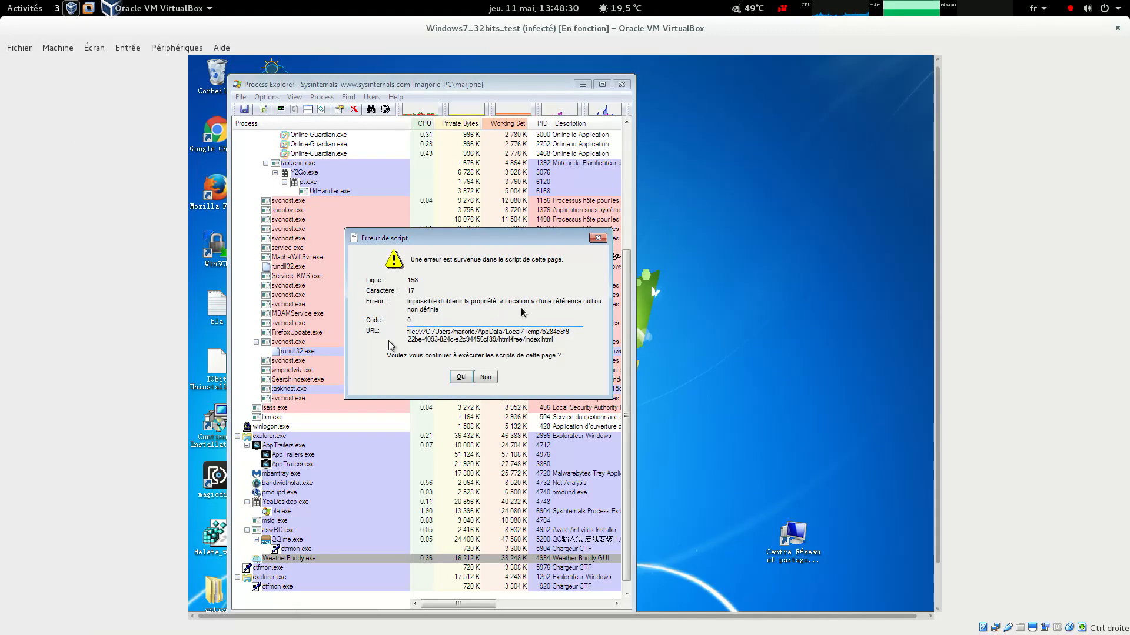
Minimize Process Explorer and move the script error dialog onto the clear desktop area to examine it
left_click(582, 84)
left_click_drag(465, 239, 564, 154)
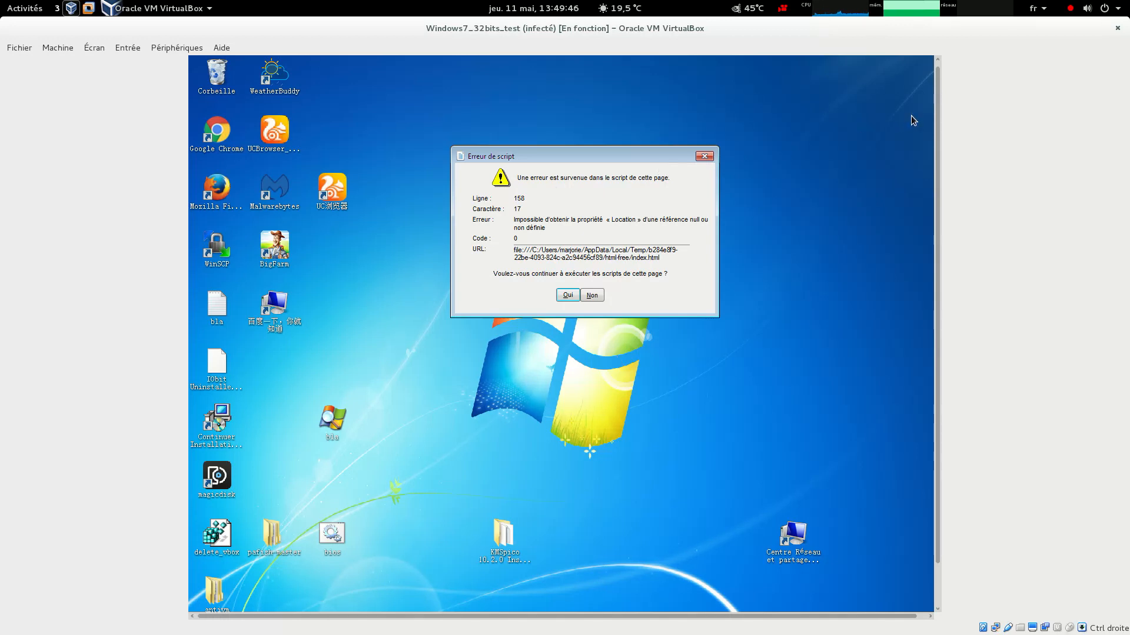
Restore Process Explorer, widen it to show the Company Name and VirusTotal columns, and arrange it so the script error dialog stays visible
left_click_drag(939, 104, 937, 171)
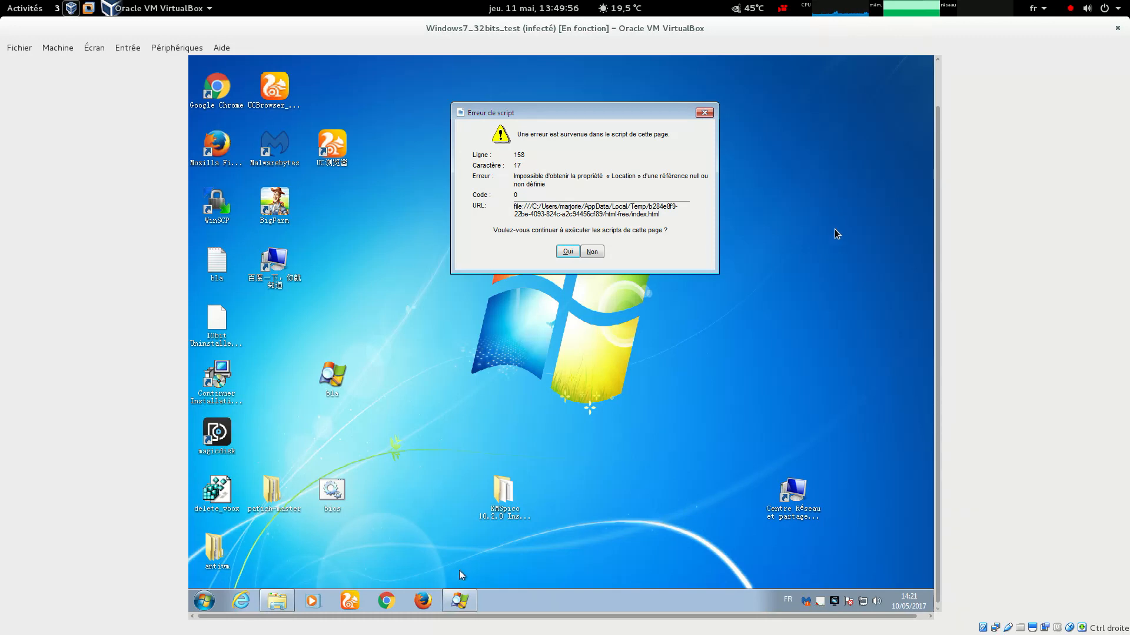
left_click(460, 600)
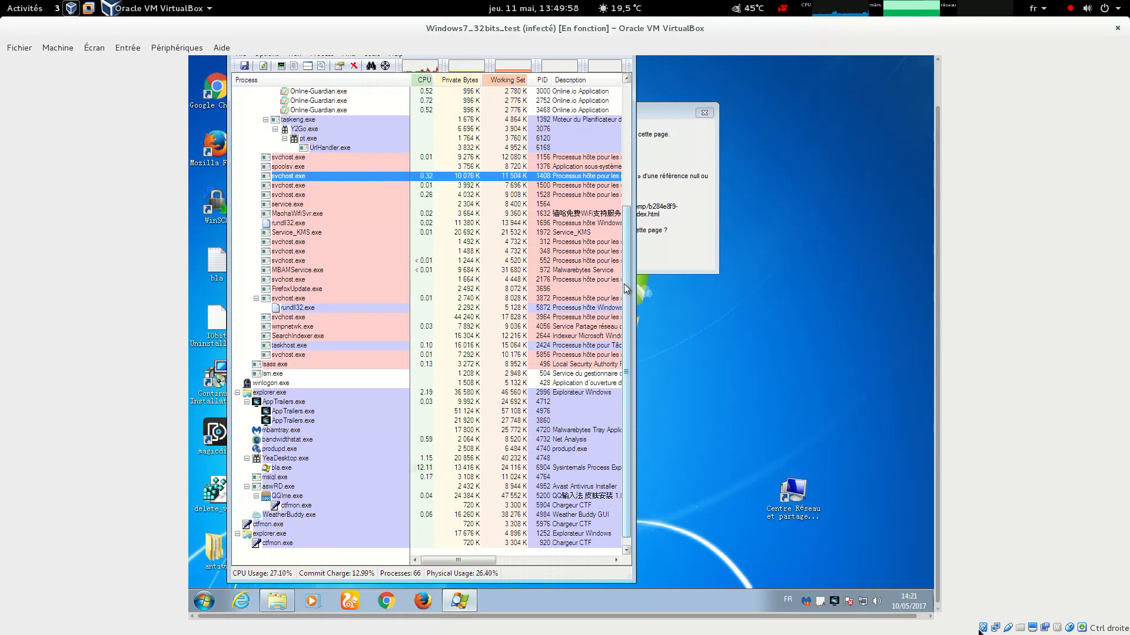
left_click_drag(634, 273, 793, 265)
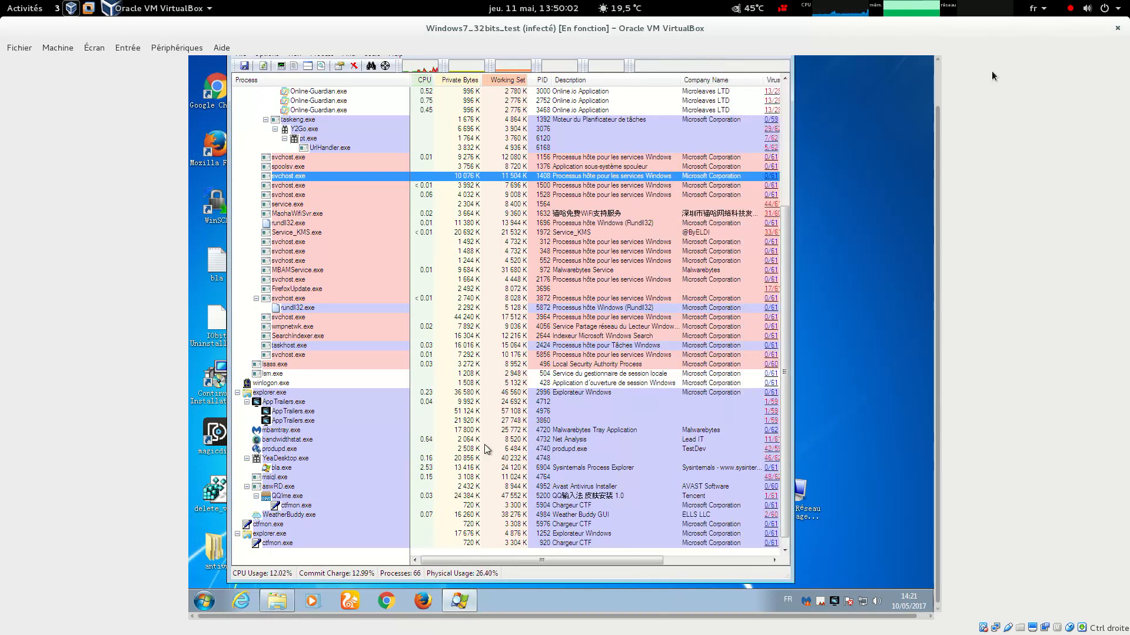
scroll(940, 144, "up", 2)
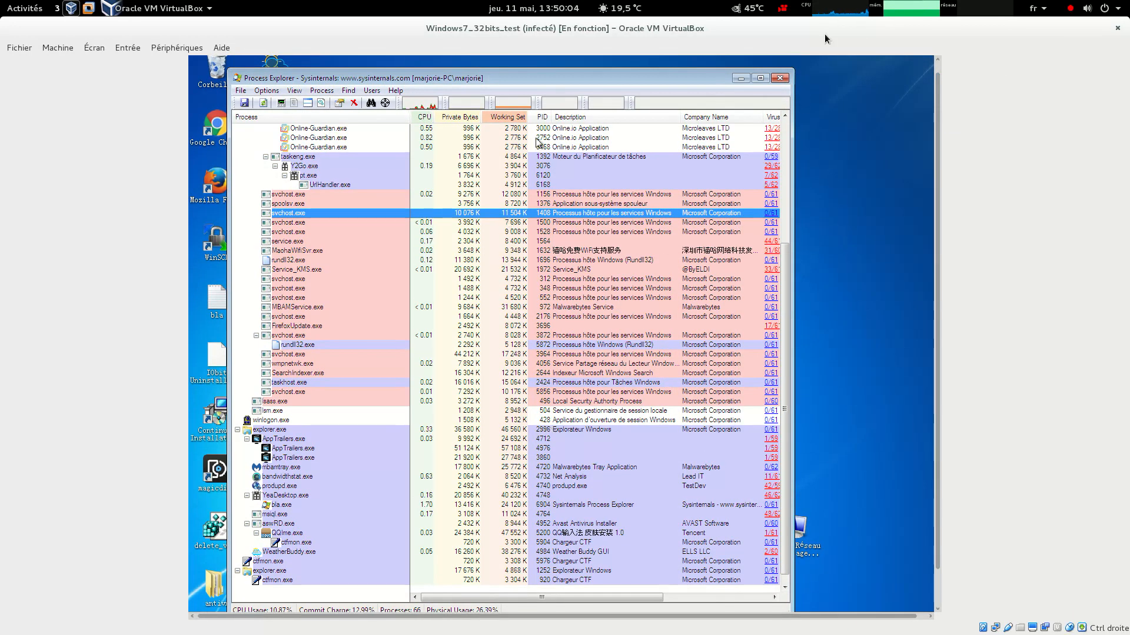
left_click_drag(539, 79, 428, 96)
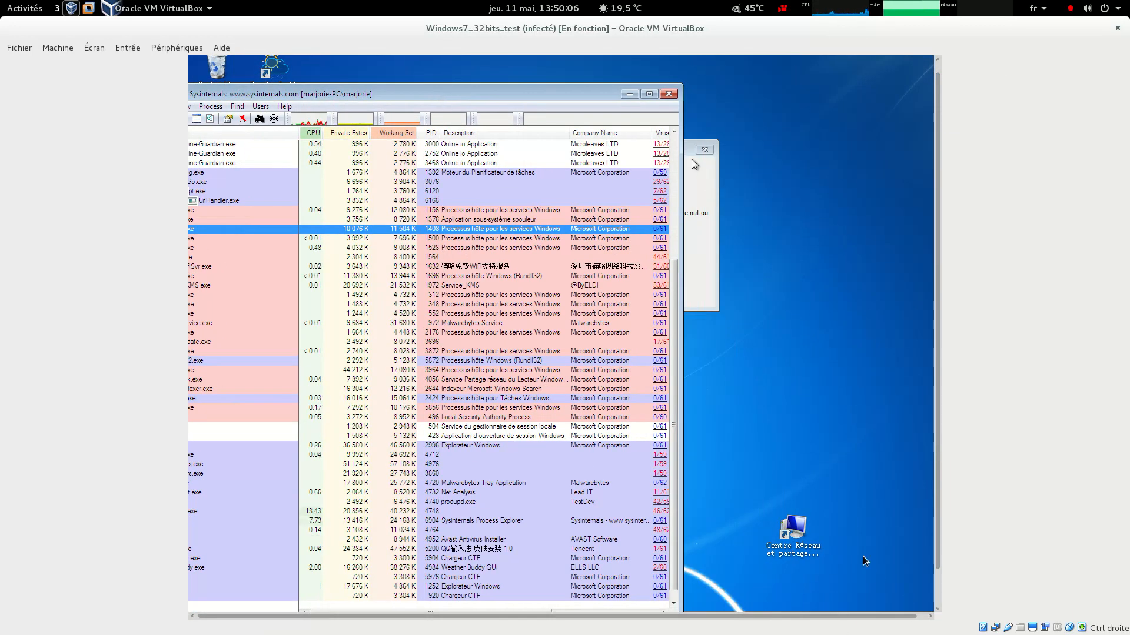
left_click_drag(691, 158, 905, 361)
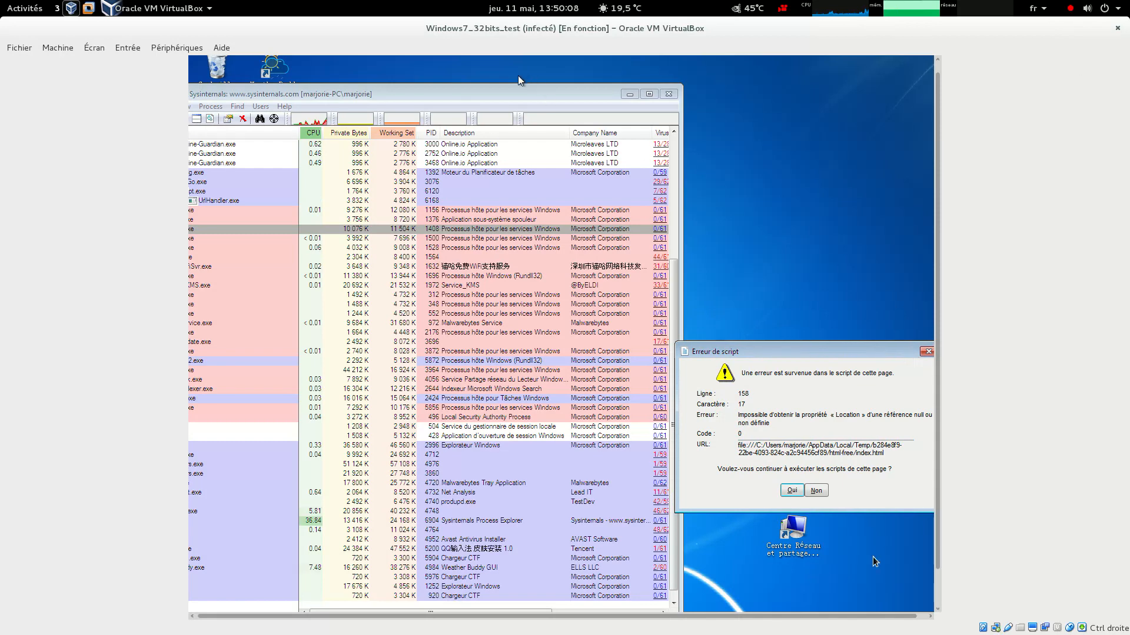
left_click_drag(513, 96, 598, 73)
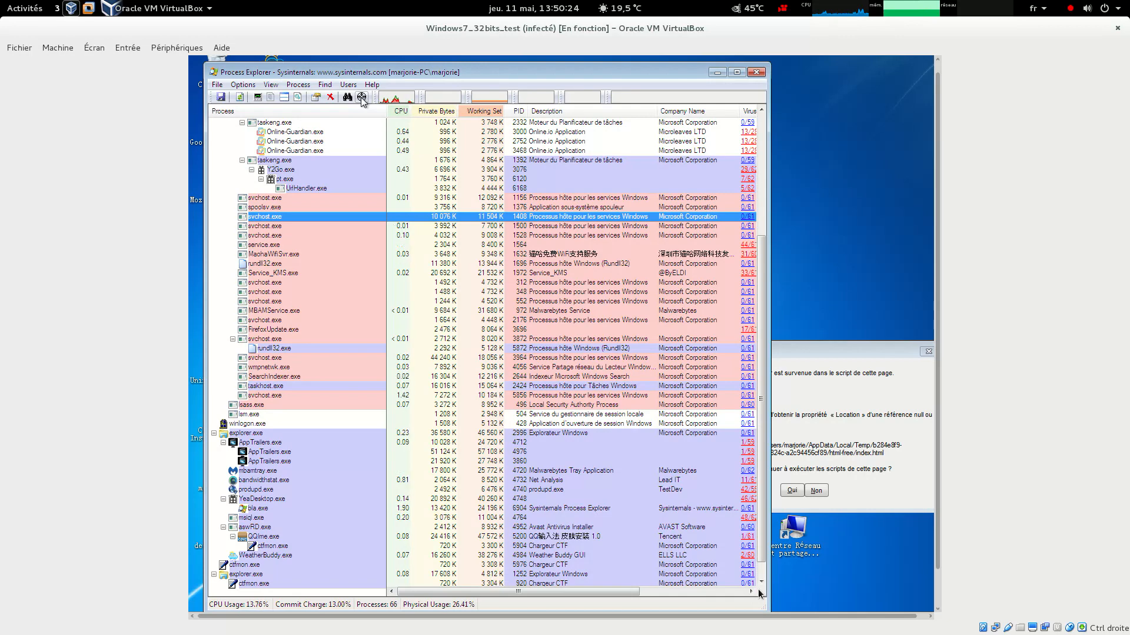
Identify the process that owns the script error dialog and examine its image properties and TCP/IP connections
scroll(759, 593, "down", 1)
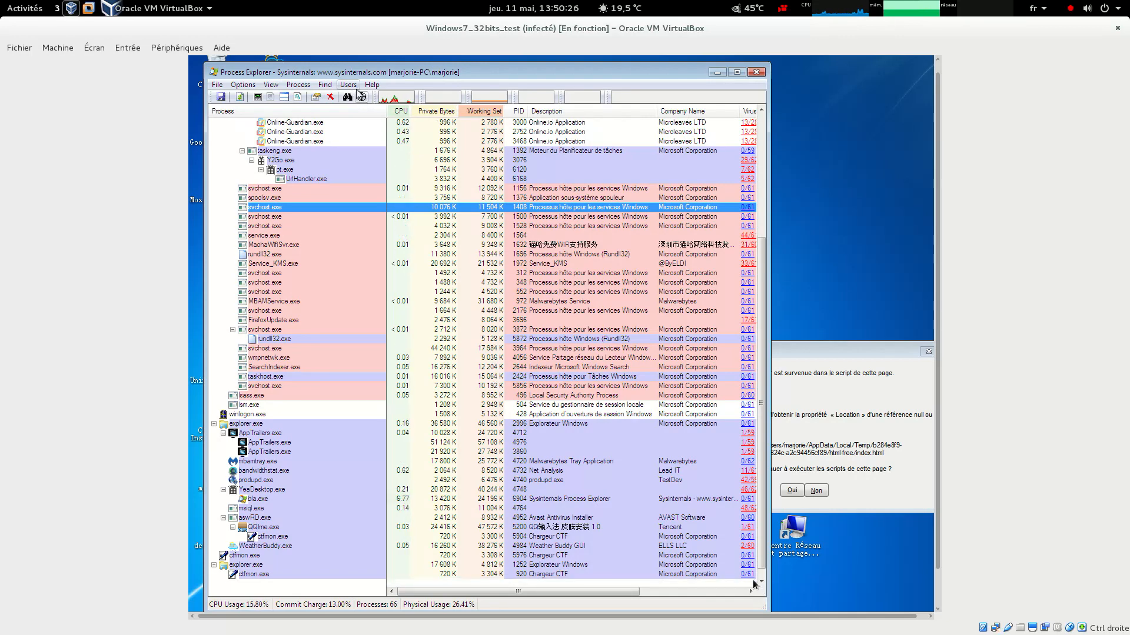
left_click_drag(362, 99, 805, 352)
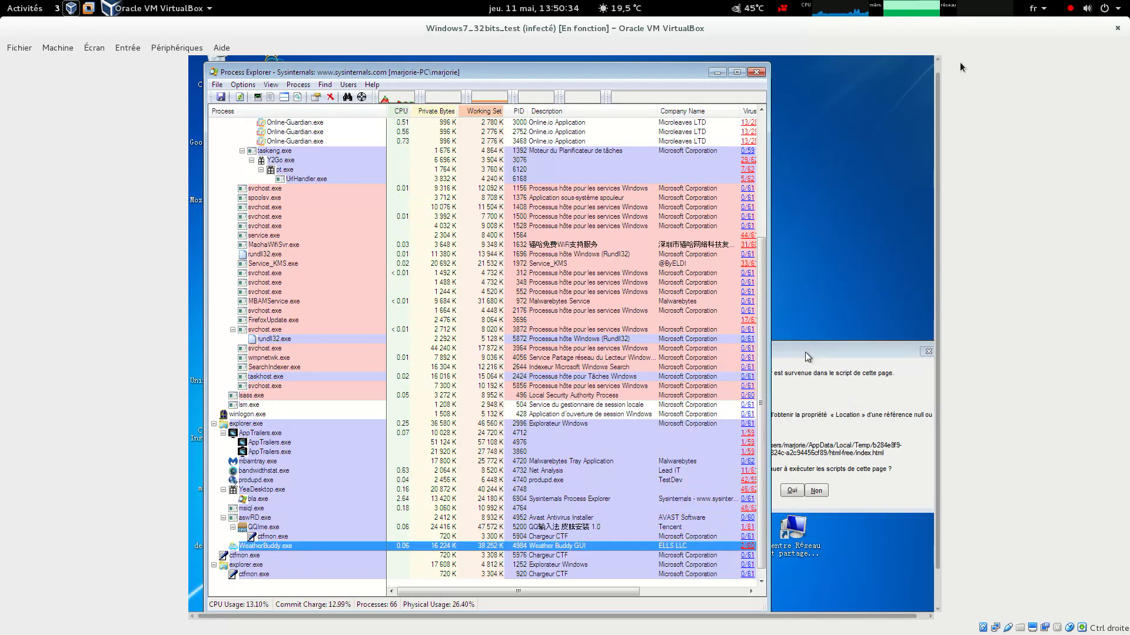
double_click(271, 548)
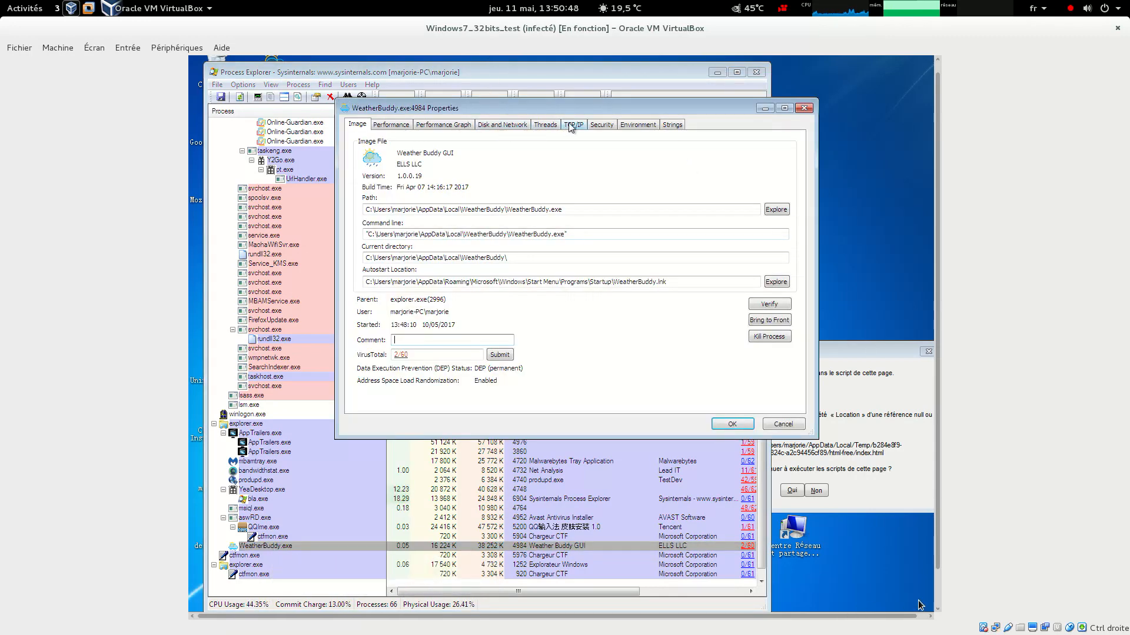
left_click(571, 126)
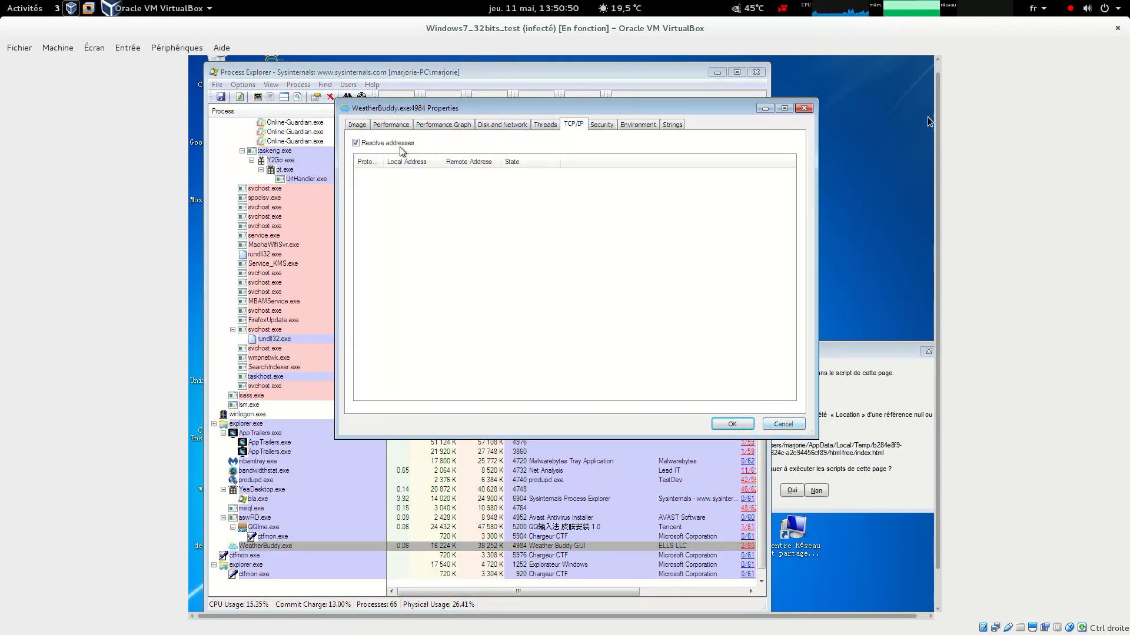
left_click(789, 427)
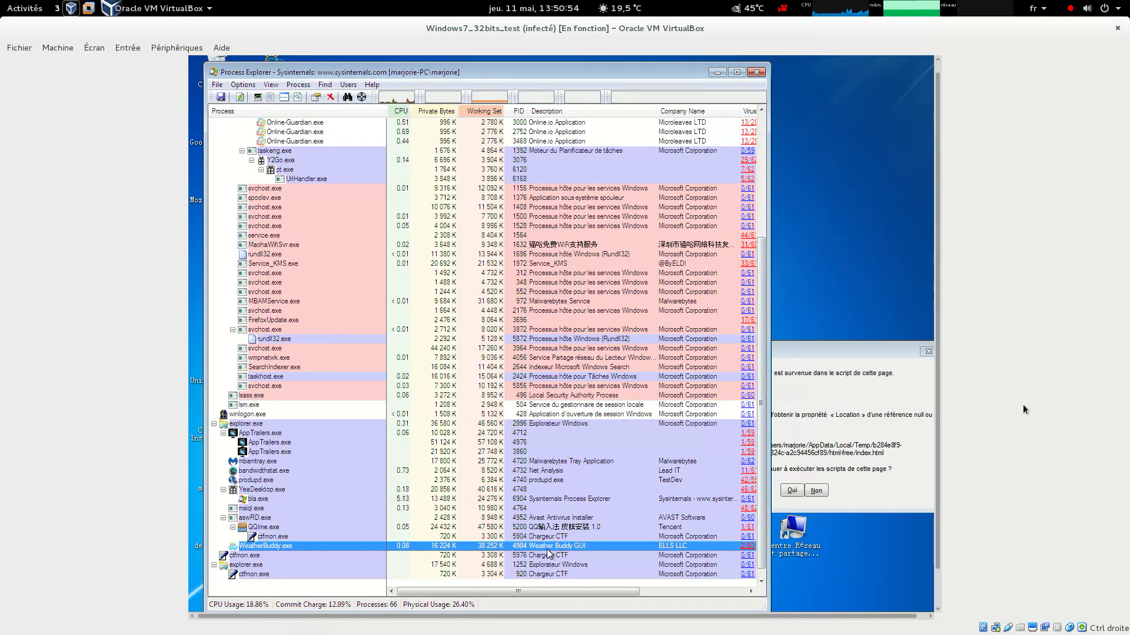
Kill the WeatherBuddy.exe process
right_click(500, 546)
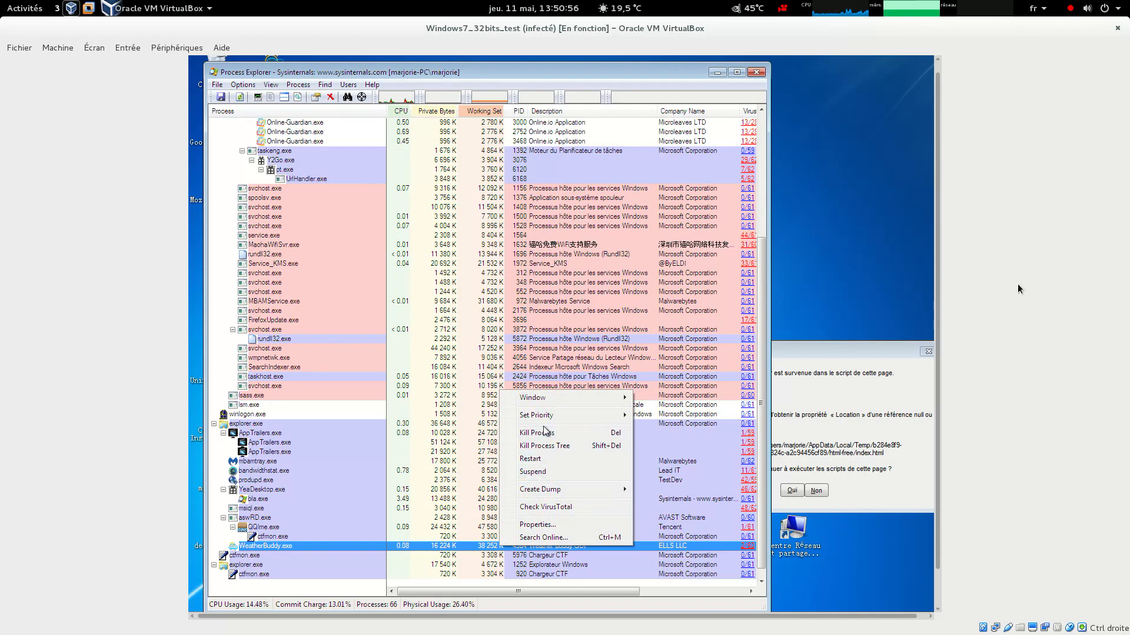
left_click(460, 549)
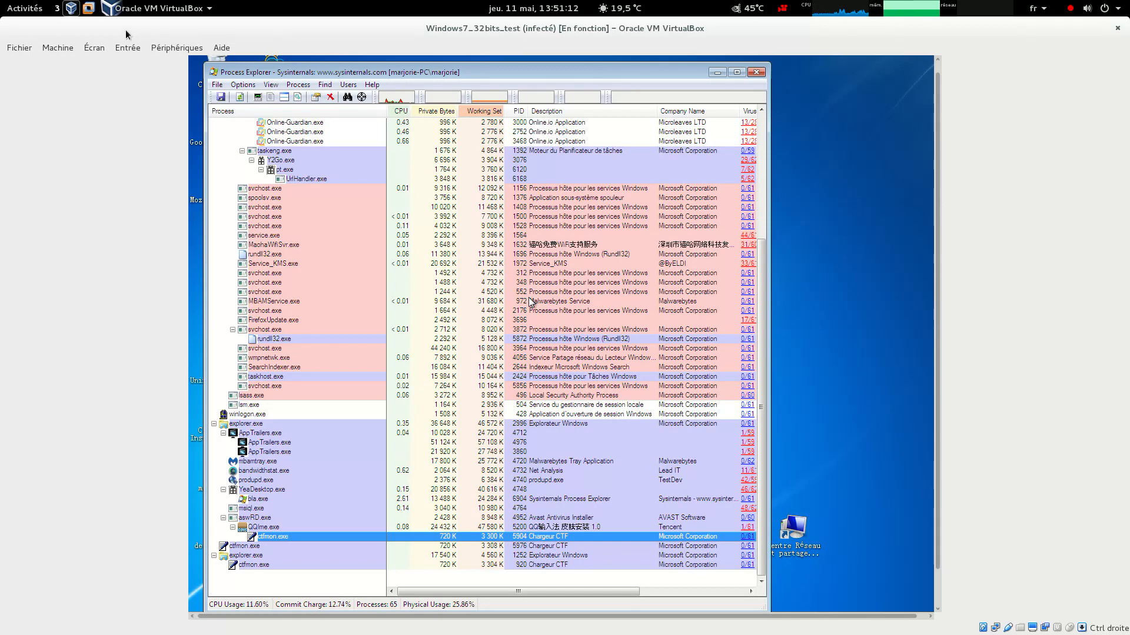
Switch to the Windows10 virtual machine in VMware Workstation, show it full screen, and bring up Process Explorer
mouse_move(95, 13)
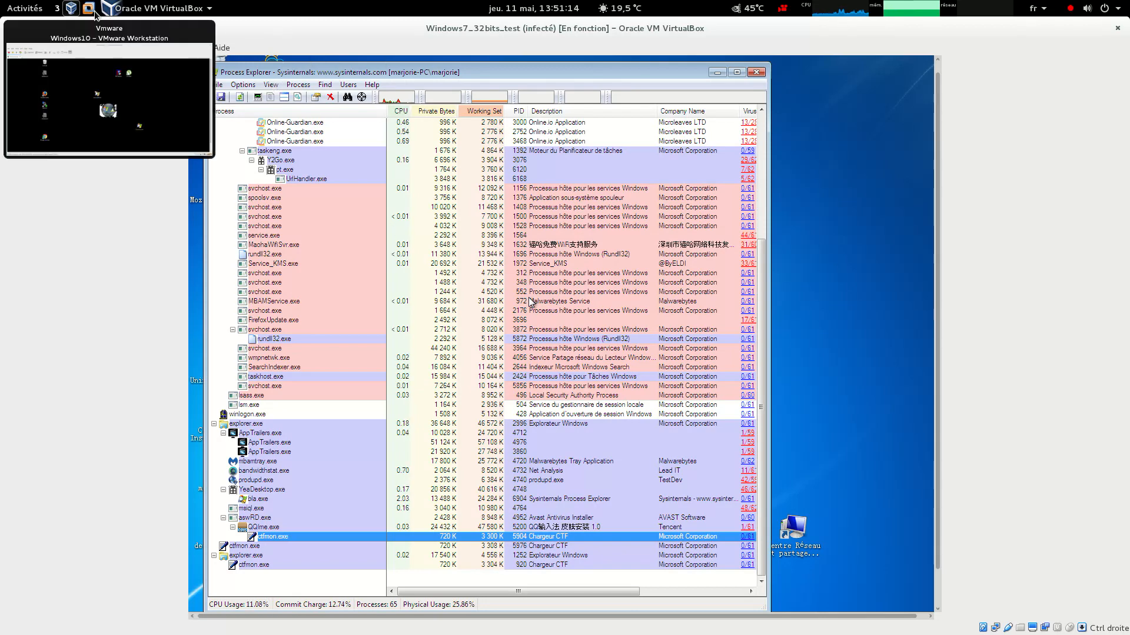
left_click(118, 82)
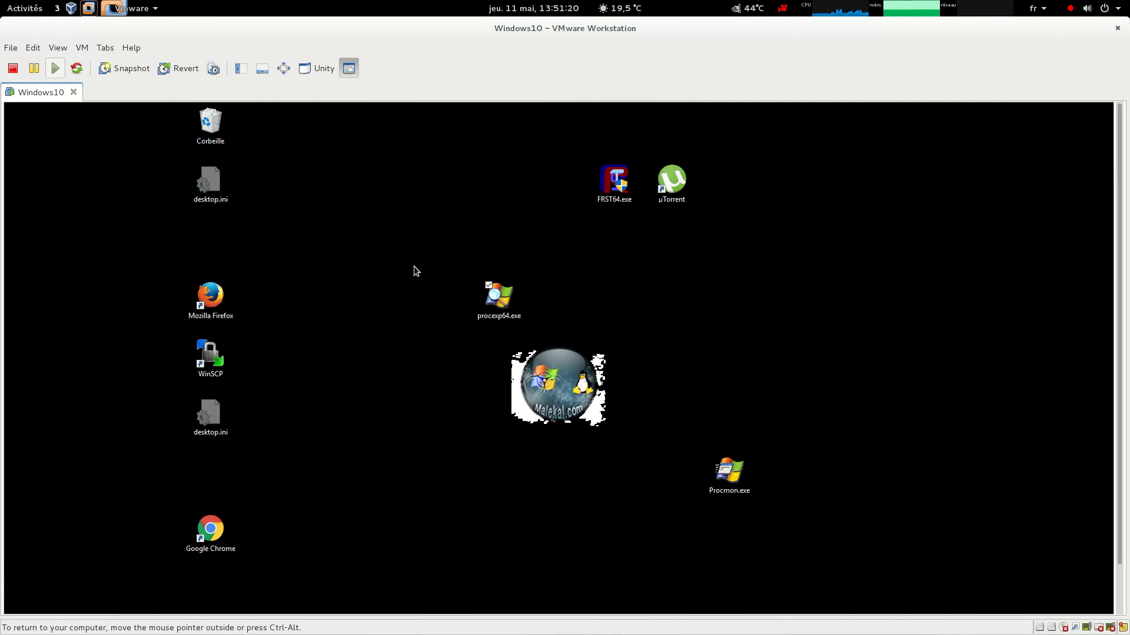
left_click(283, 68)
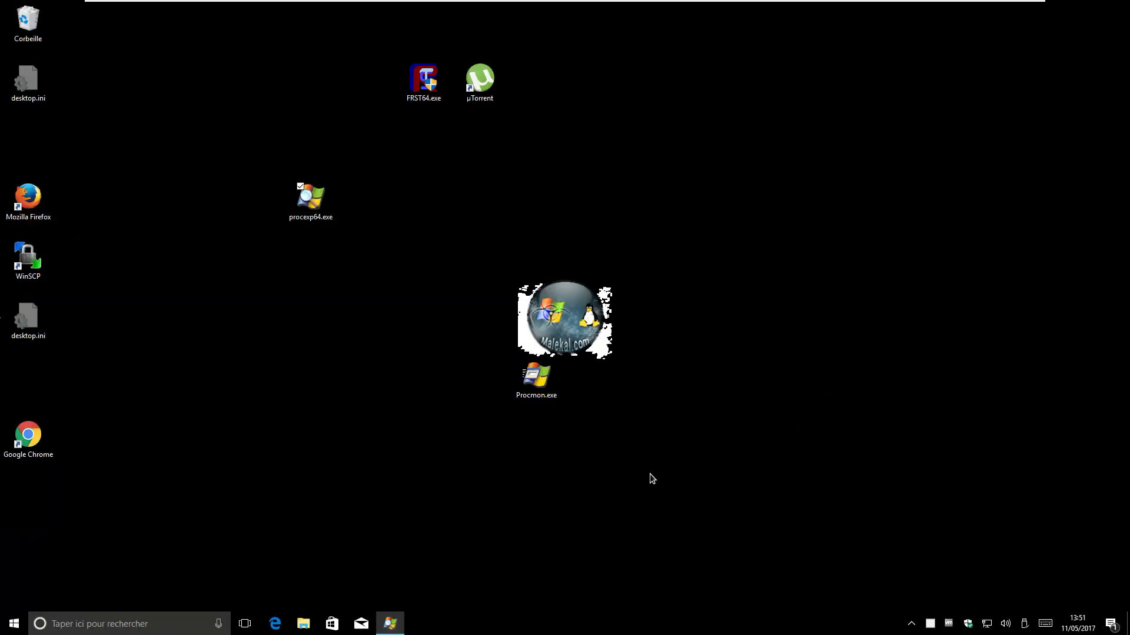
left_click(390, 624)
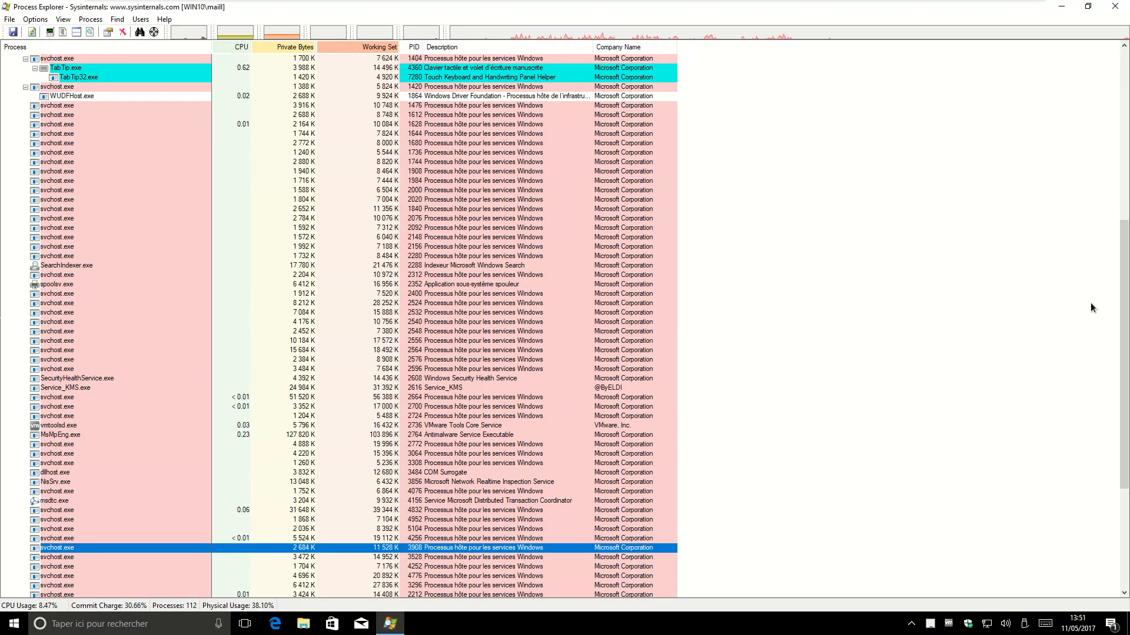
Examine the taskhostw.exe entry near the beginning of the process tree and widen the Process column
left_click_drag(1124, 303, 1122, 127)
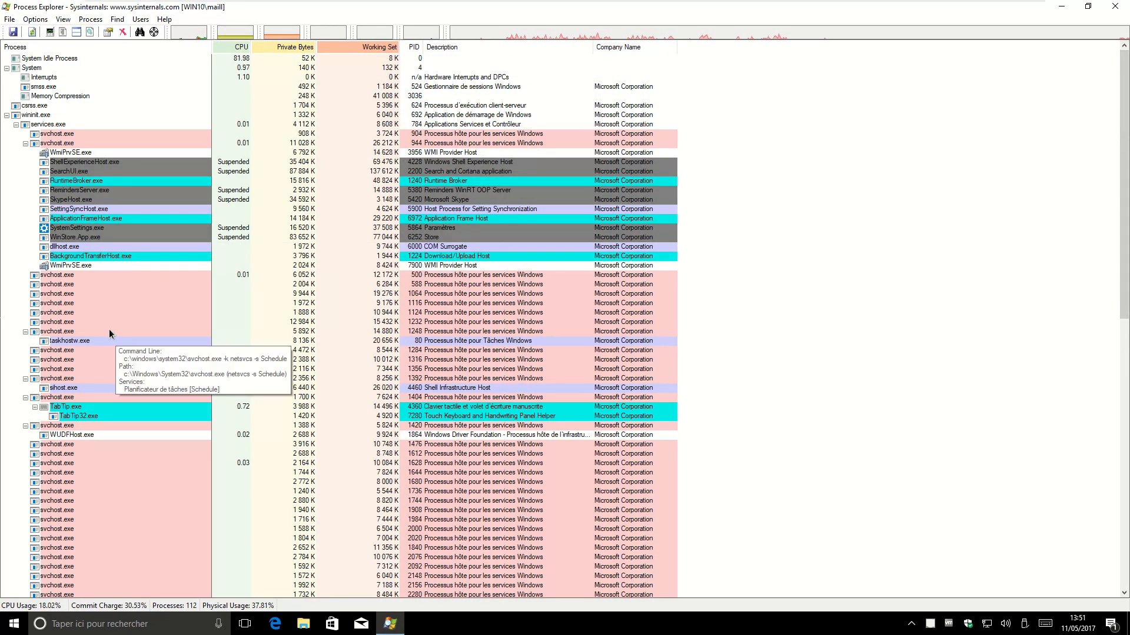
mouse_move(158, 340)
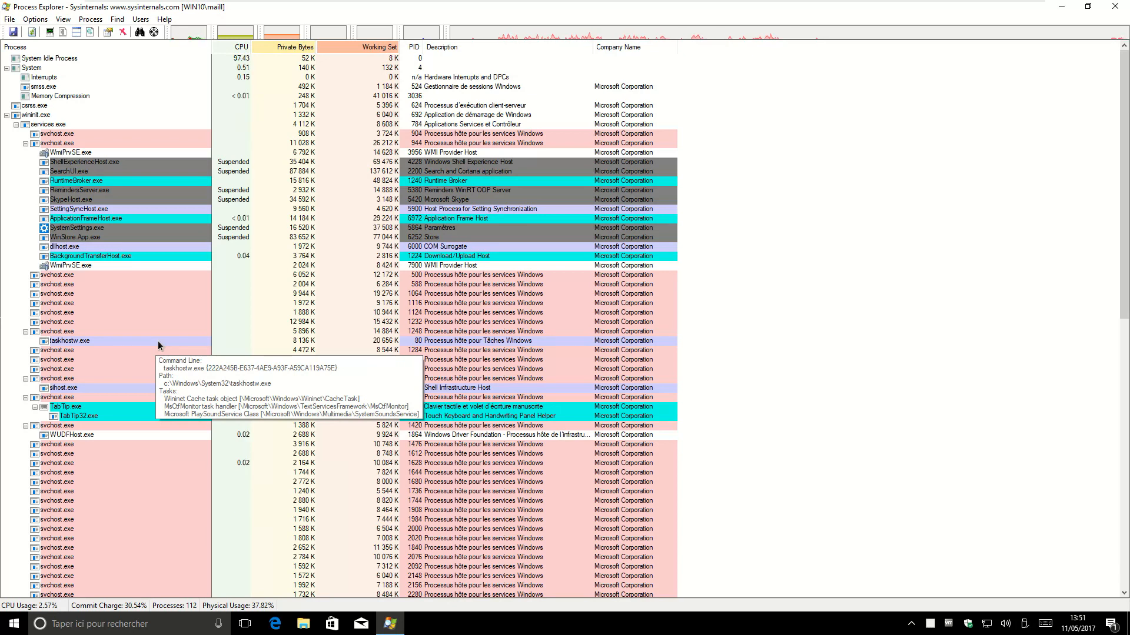
left_click_drag(216, 57, 280, 55)
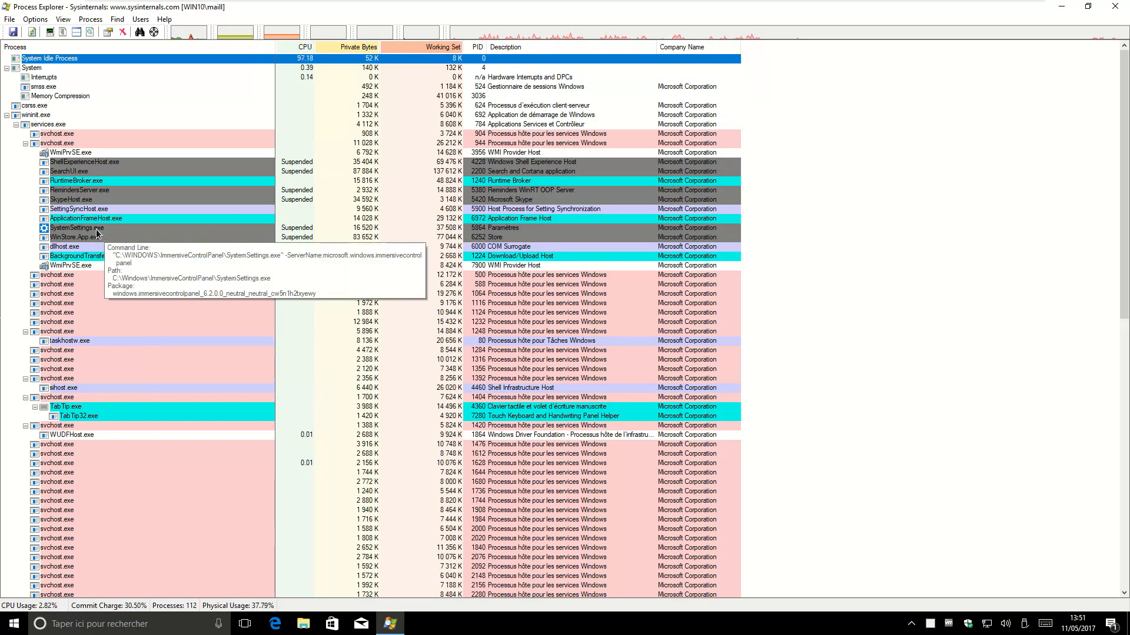
Check which user account runs the svchost.exe process with PID 500 in its properties
double_click(78, 278)
left_click_drag(147, 32, 369, 81)
left_click_drag(392, 298, 302, 299)
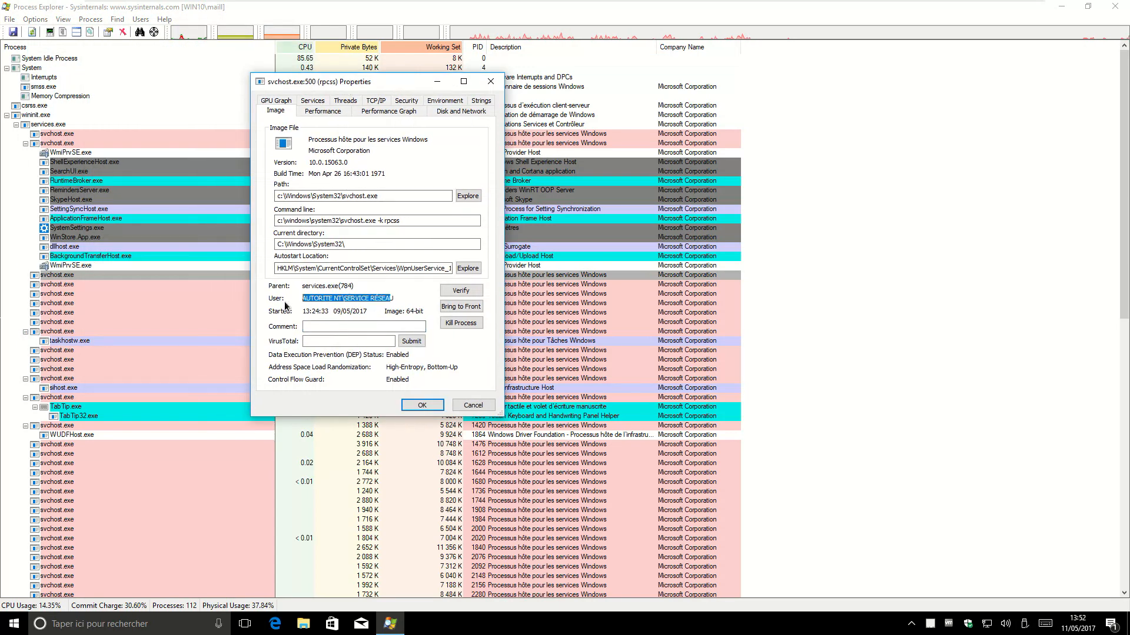
left_click(472, 406)
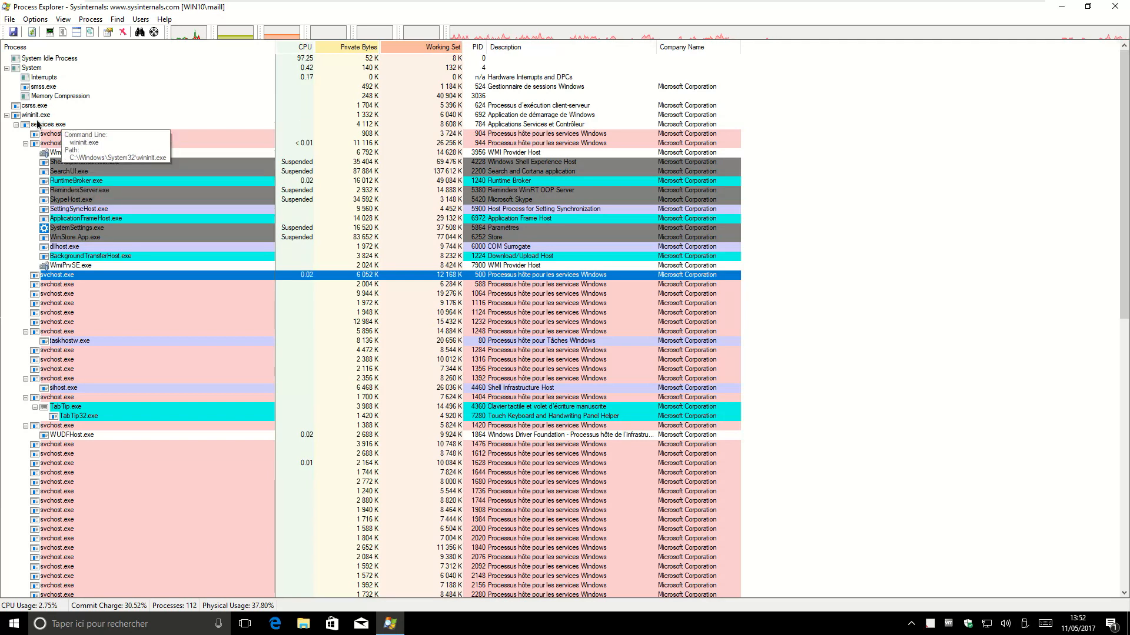
Collapse the wininit.exe branch and check which user account runs winlogon.exe in its properties
left_click(7, 115)
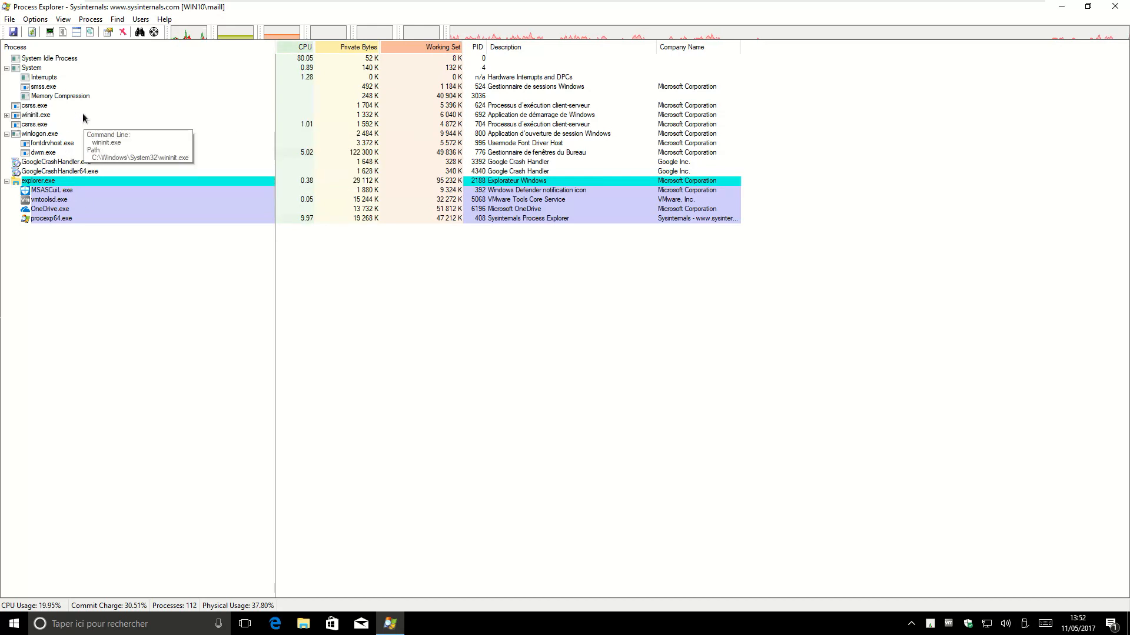
left_click(45, 134)
double_click(44, 137)
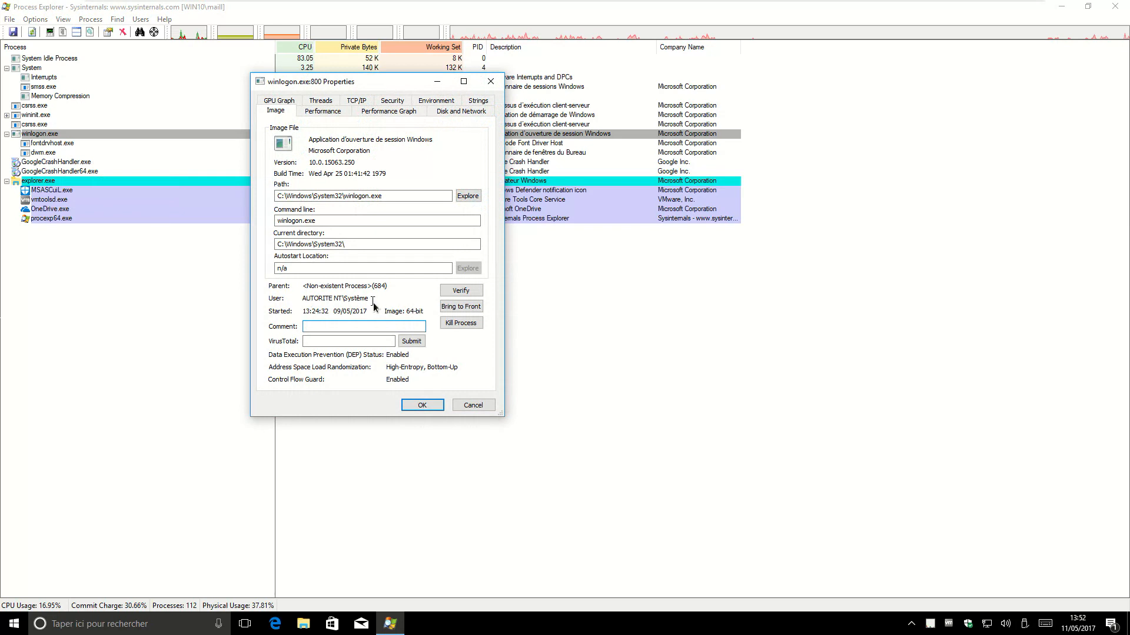
left_click_drag(371, 299, 306, 300)
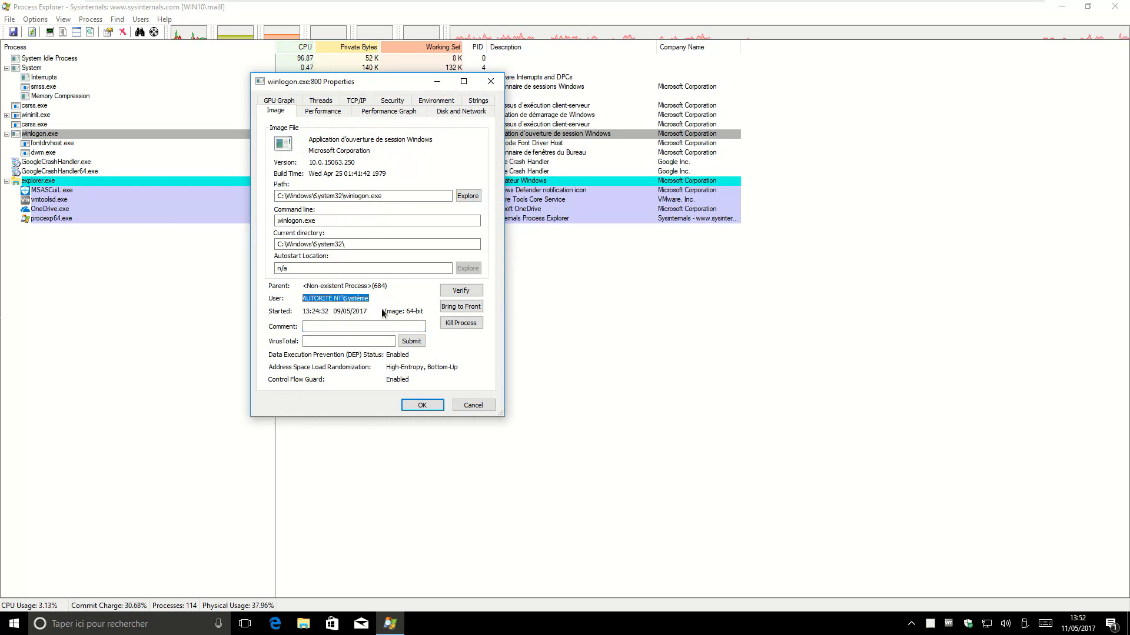
left_click(474, 406)
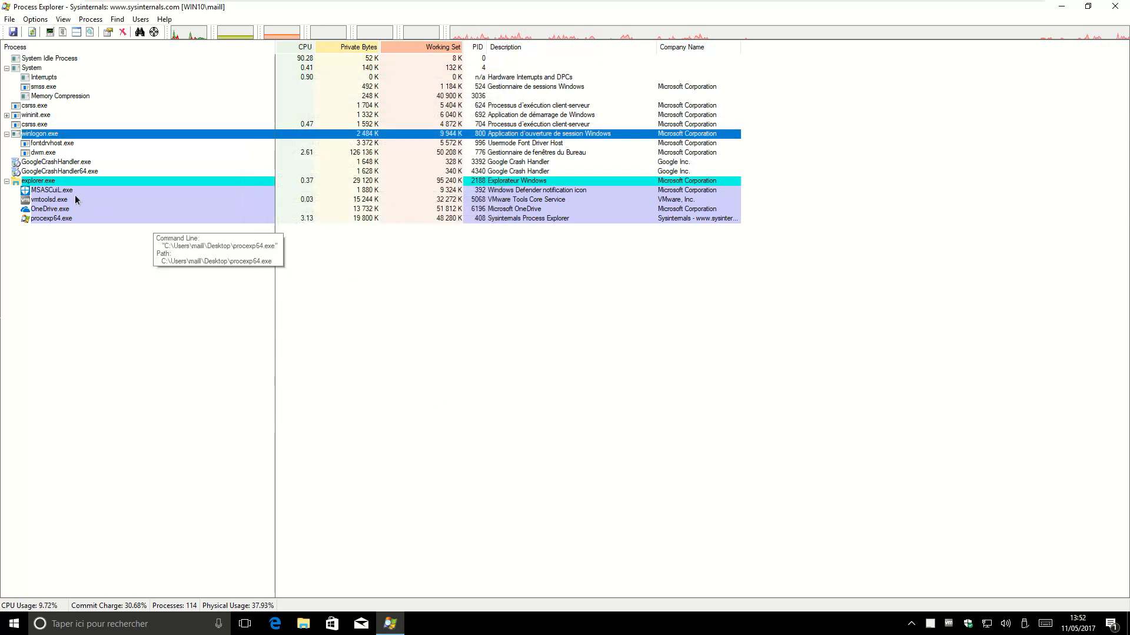
Open the properties of explorer.exe and highlight the user account that runs it
mouse_move(57, 186)
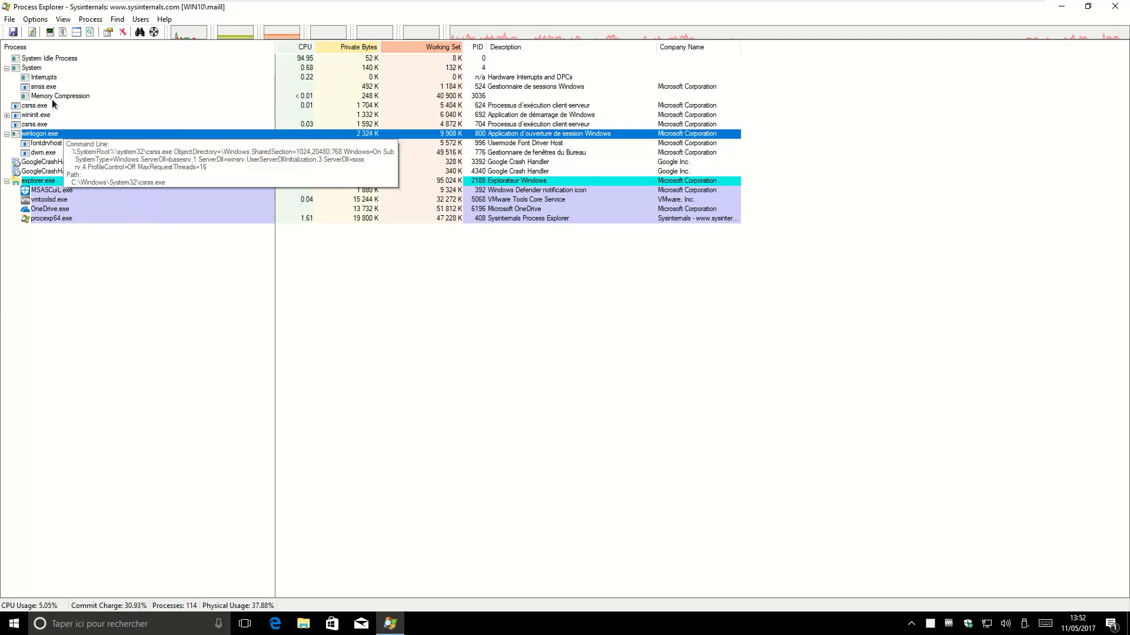
double_click(50, 183)
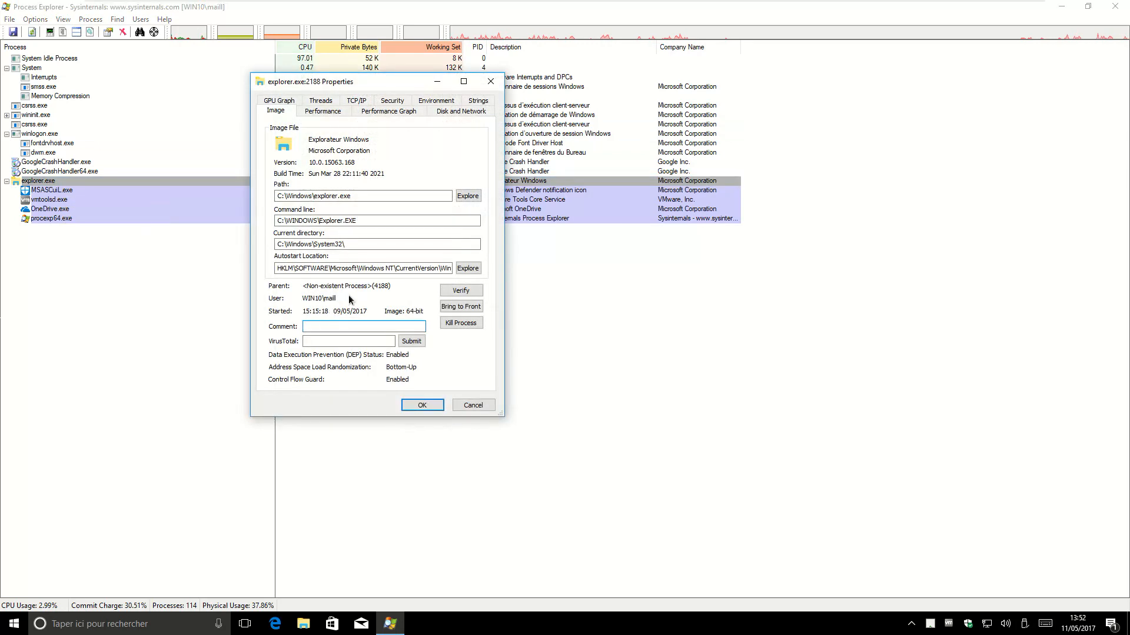
double_click(332, 301)
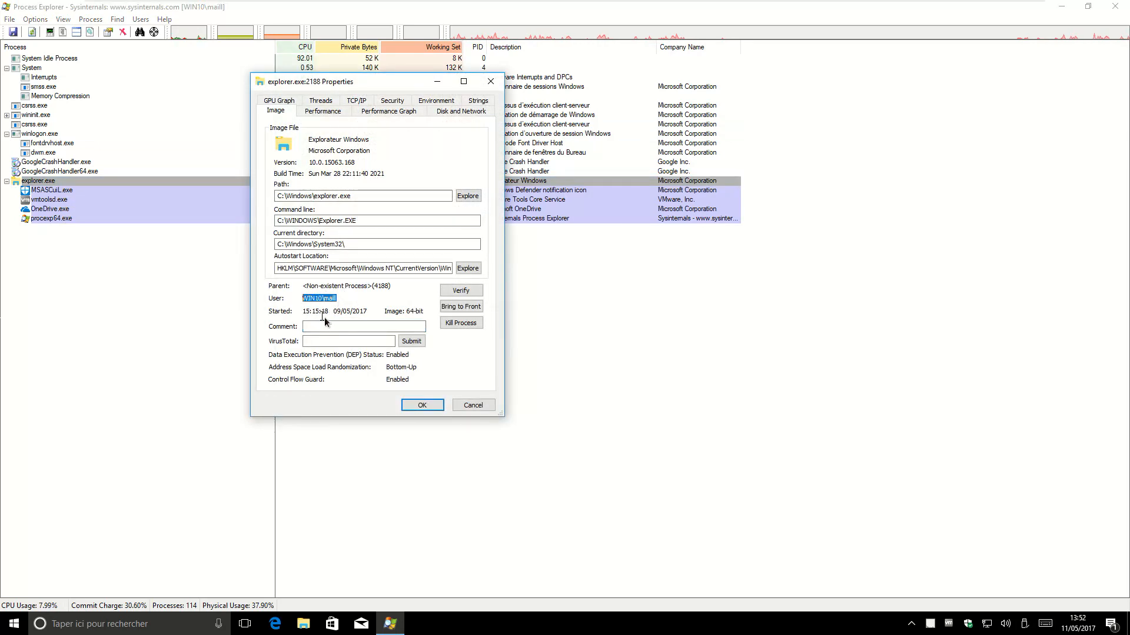
Launch cmd from the Run dialog, close the command prompt, and dismiss the explorer.exe properties
left_click(22, 629)
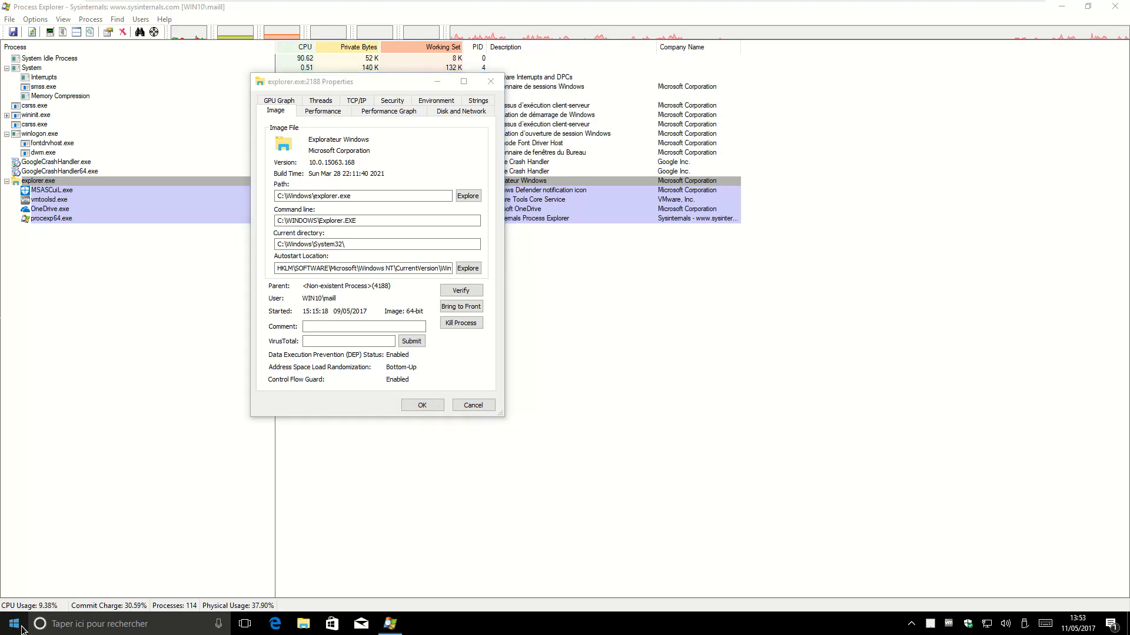
right_click(22, 629)
left_click(59, 561)
type("cm")
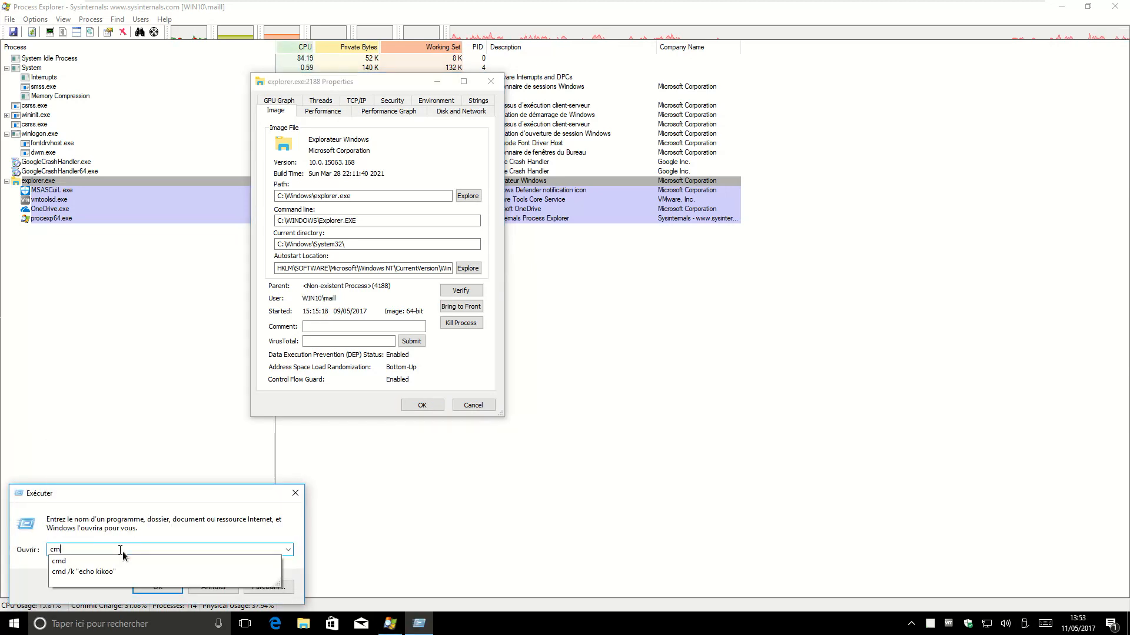
type("d")
key("Return")
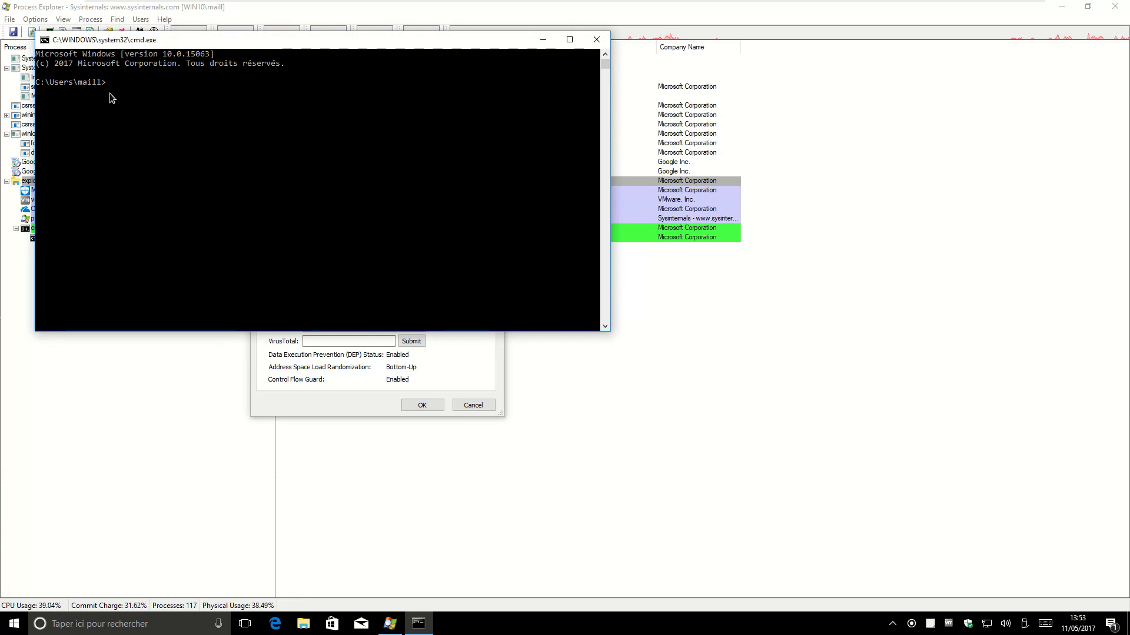
left_click(596, 39)
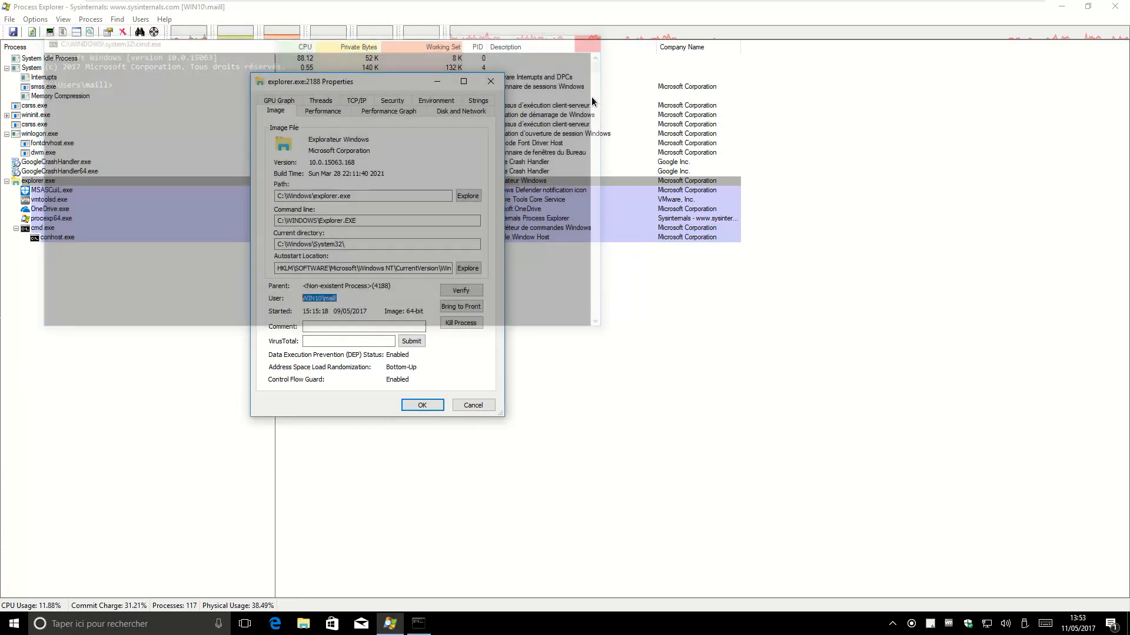
left_click(422, 404)
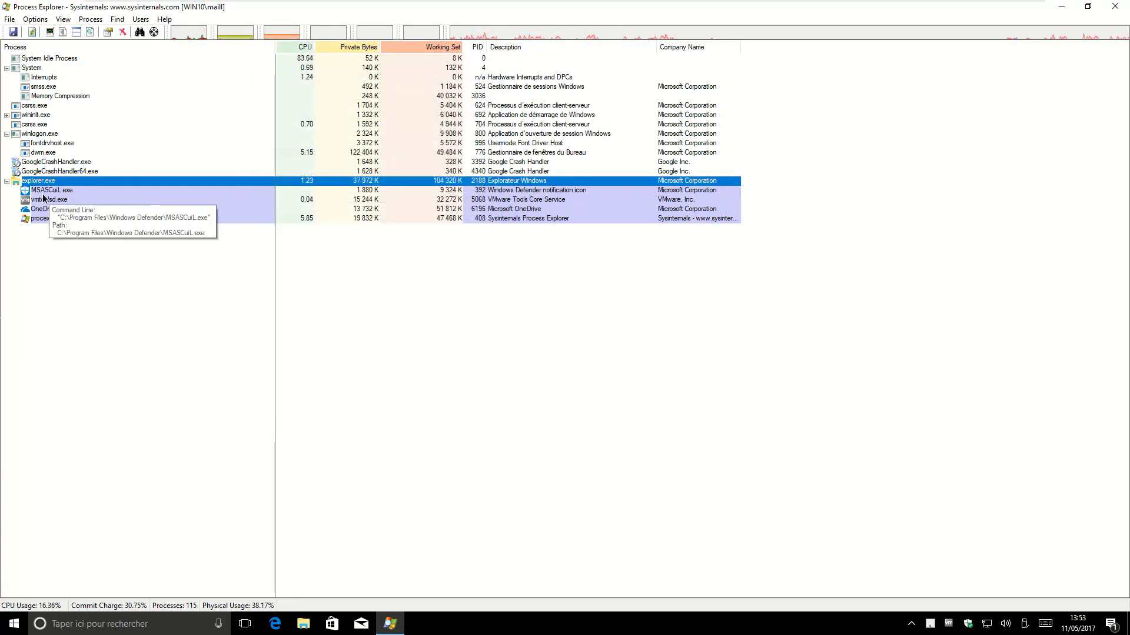
Open Task Manager, review the programs that launch at Windows startup, and close it
mouse_move(44, 198)
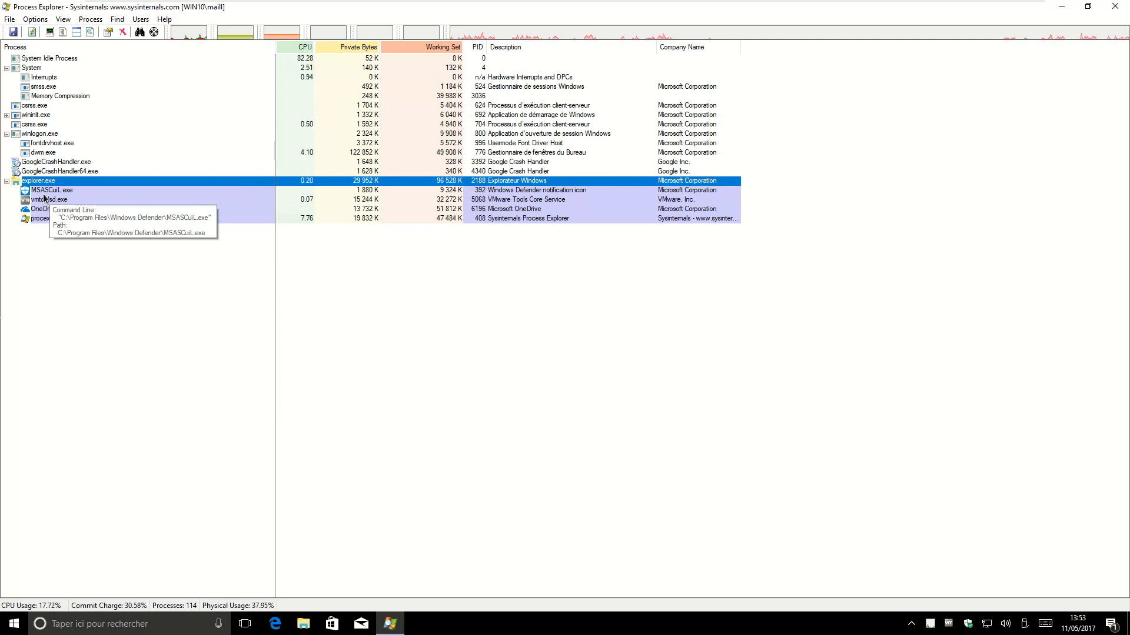
right_click(495, 625)
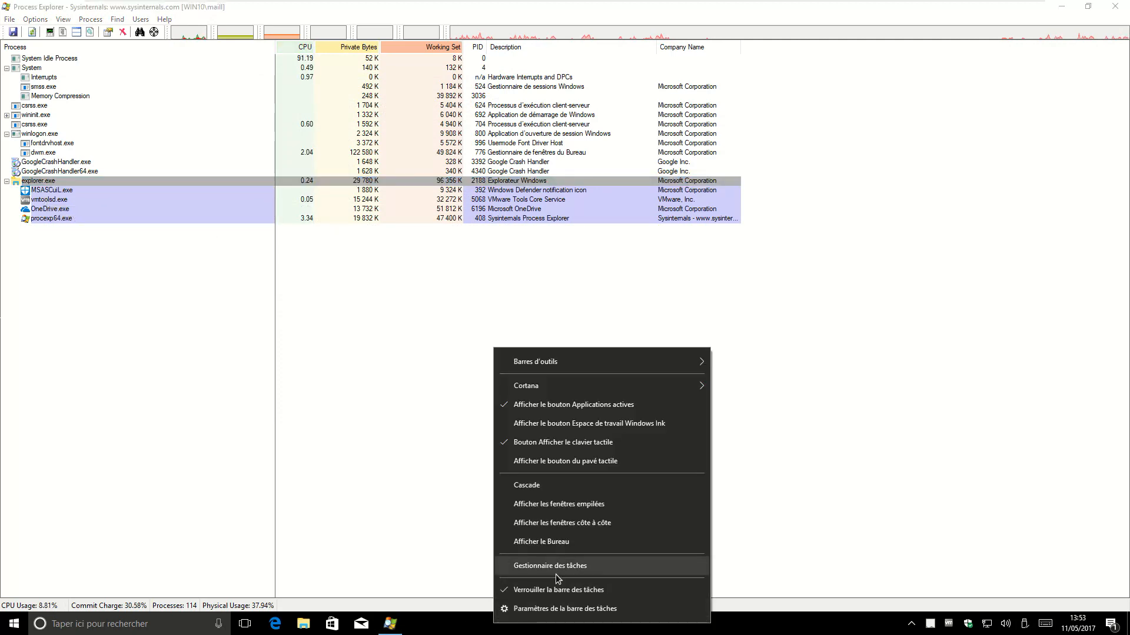
left_click(564, 568)
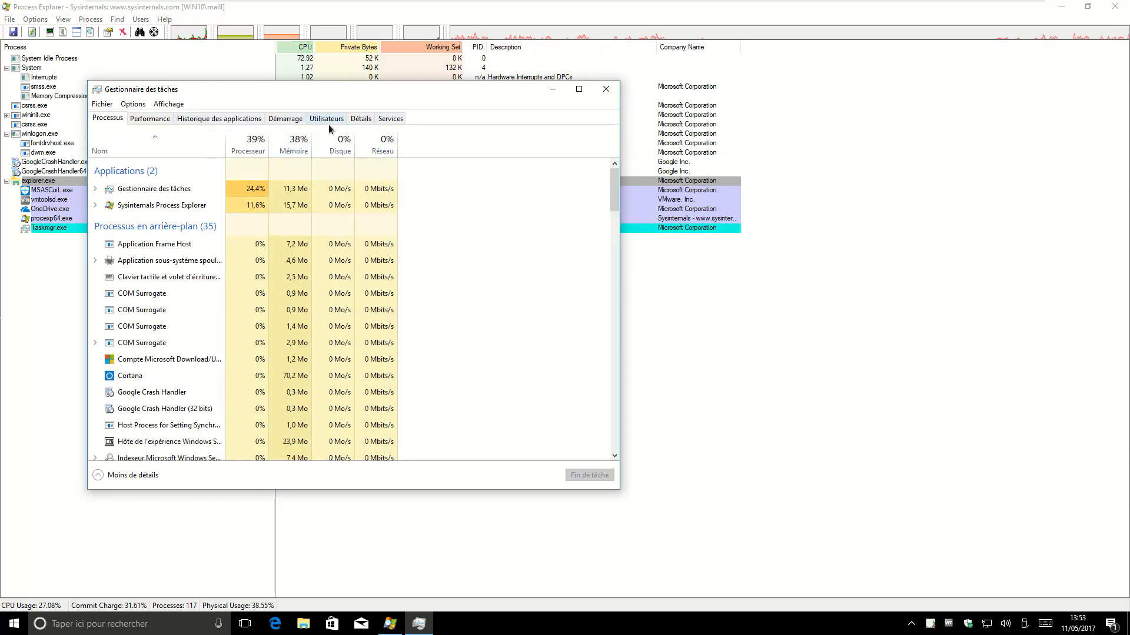
left_click(286, 121)
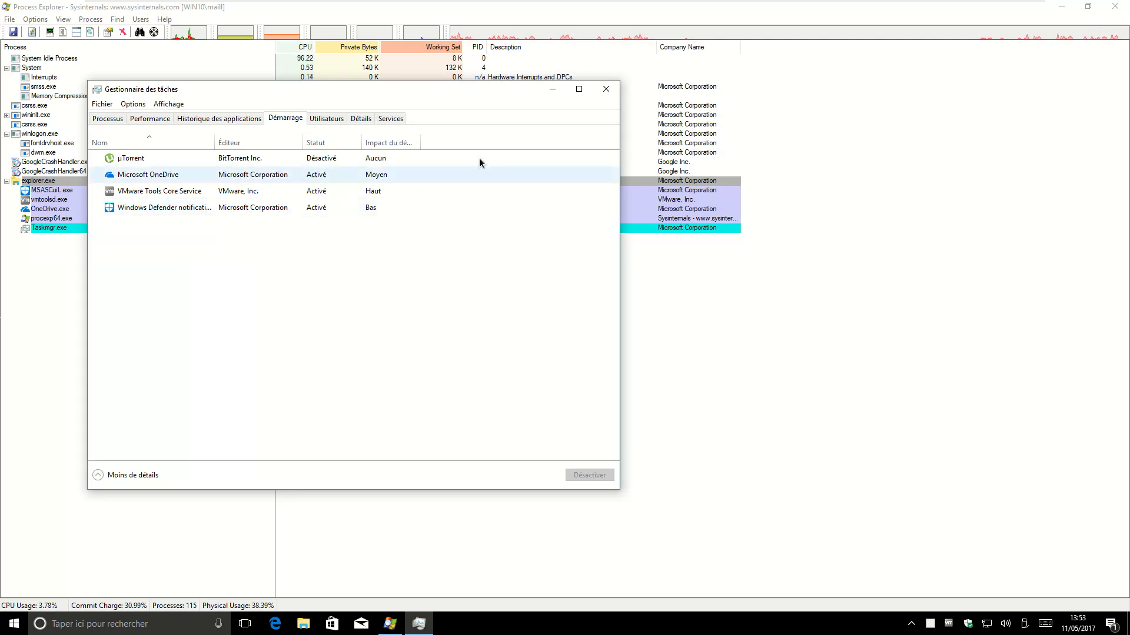
left_click(606, 91)
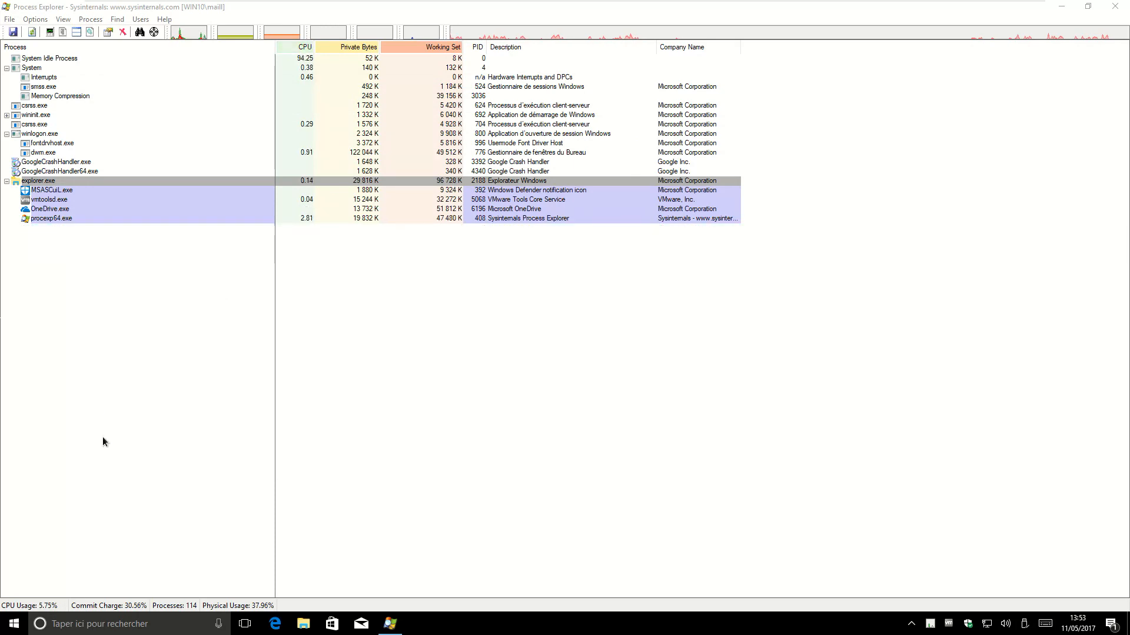
Open a command prompt with cmd from the Run dialog and move its window clear of the process tree
right_click(18, 630)
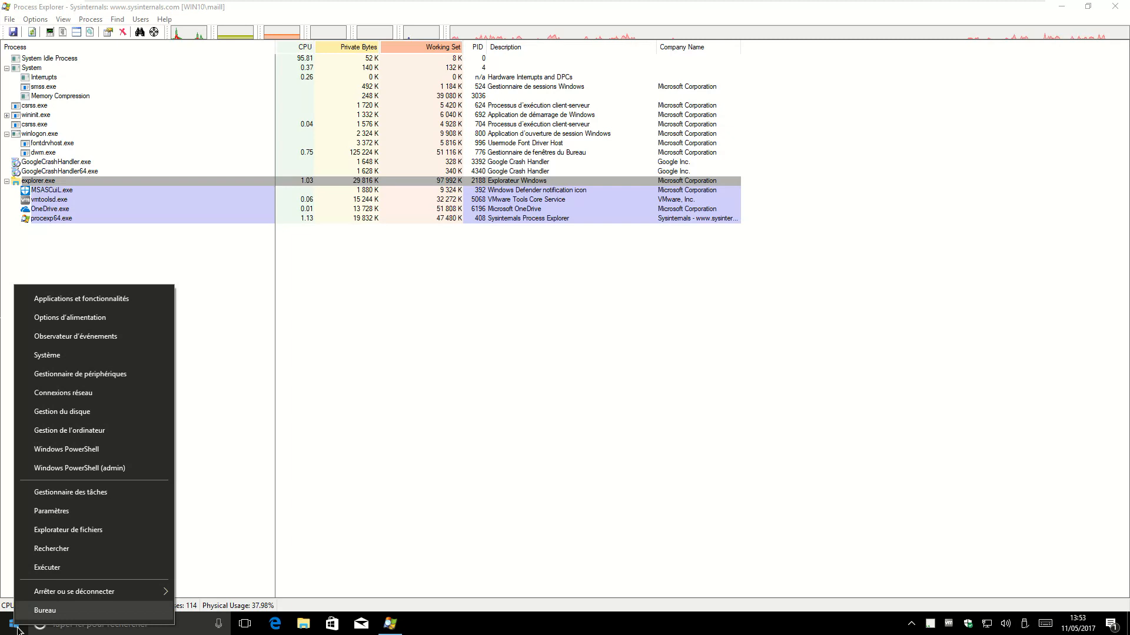
left_click(86, 573)
type("cmd")
key("Return")
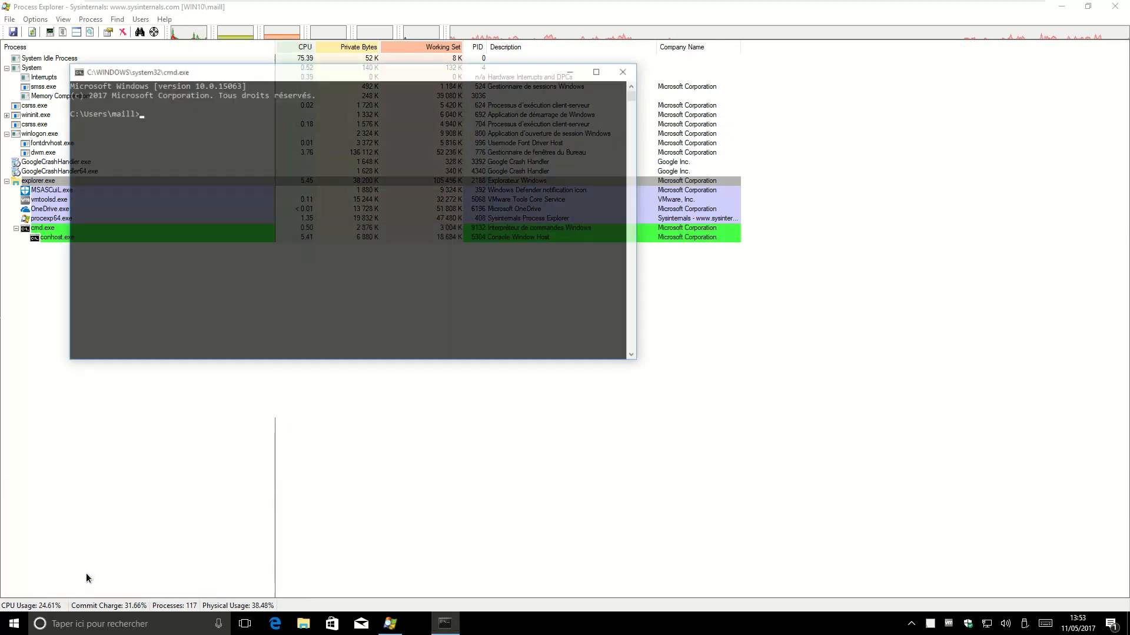
left_click_drag(170, 77, 349, 164)
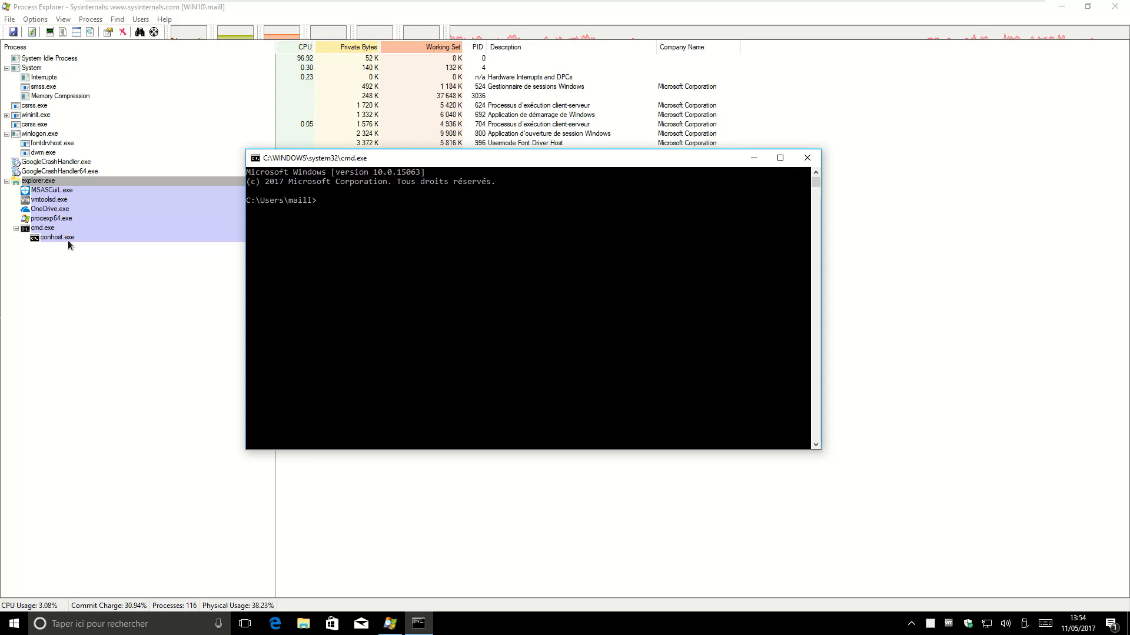
Examine the user, group memberships and privileges in the security properties of cmd.exe, enlarging the window to show more groups
double_click(68, 228)
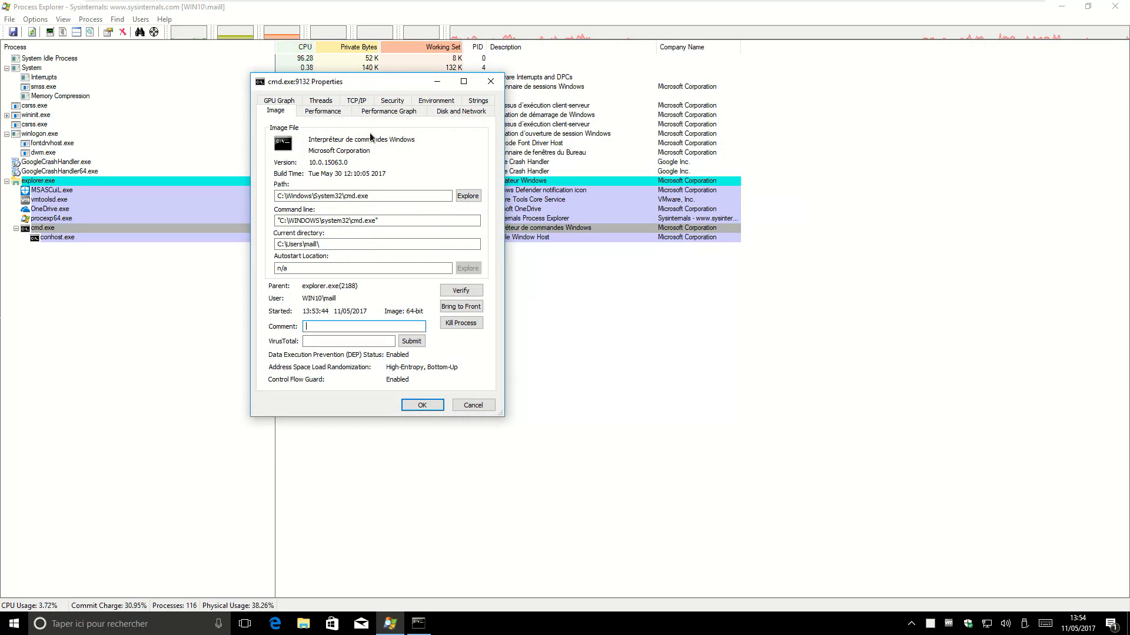
left_click(393, 102)
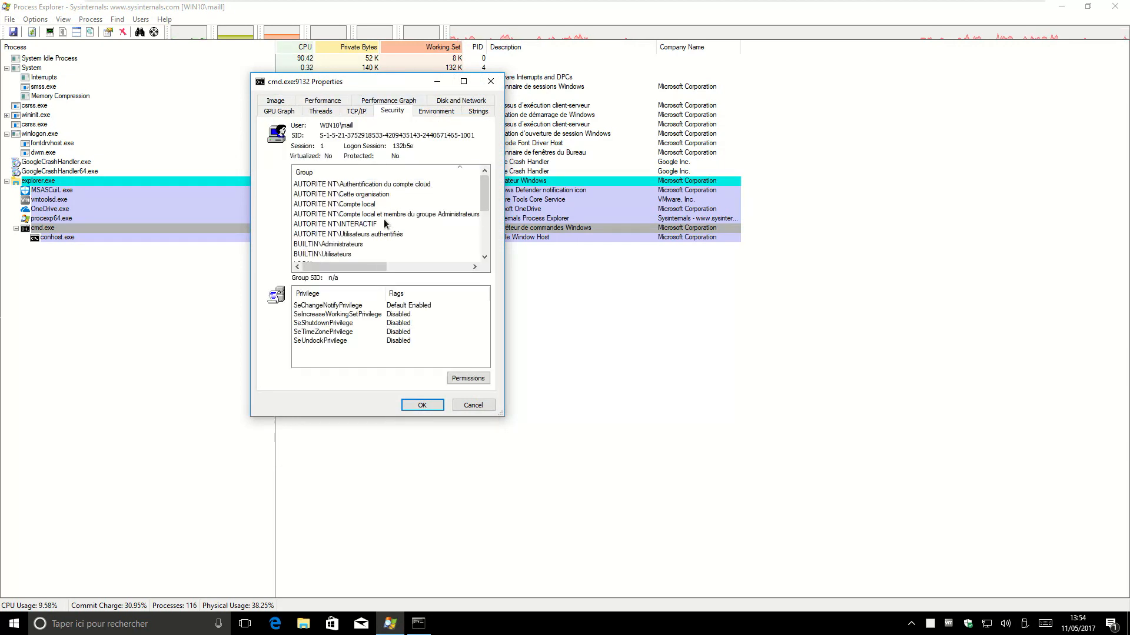
left_click(382, 229)
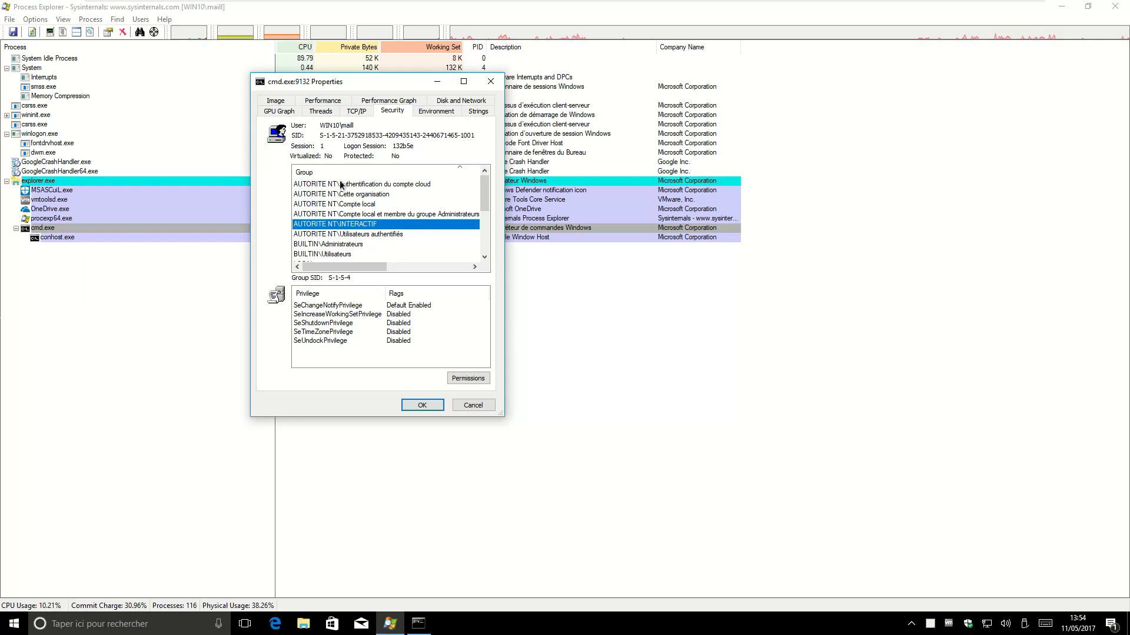
left_click_drag(507, 415, 665, 469)
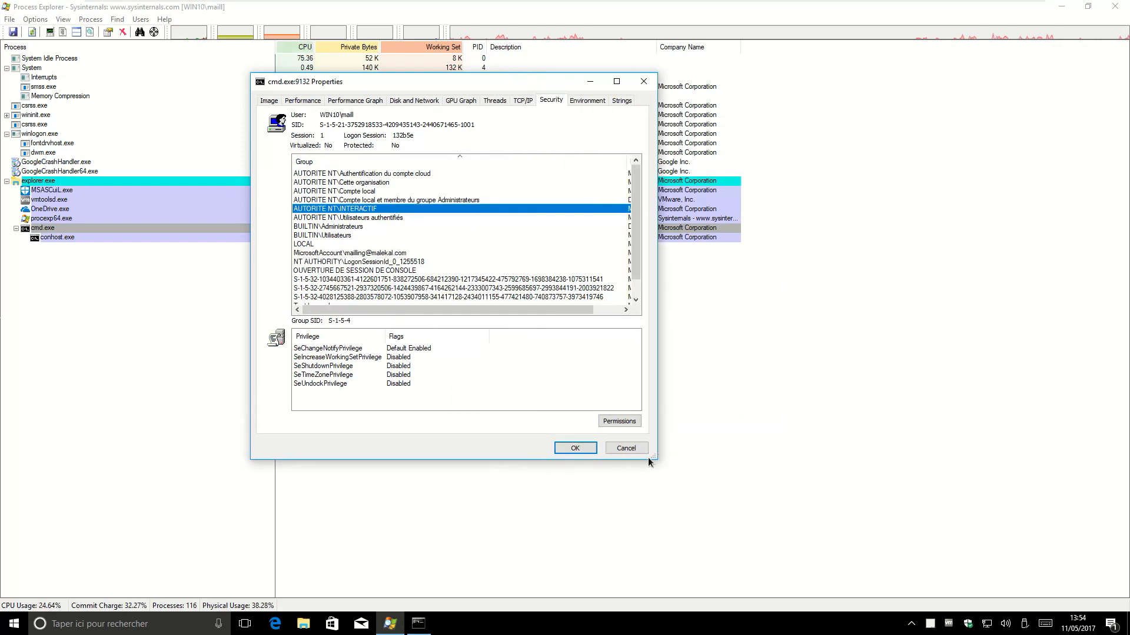
left_click(634, 454)
Run cmd /k "echo kikoo" in the command prompt to start a child cmd.exe, and close the console
left_click(418, 623)
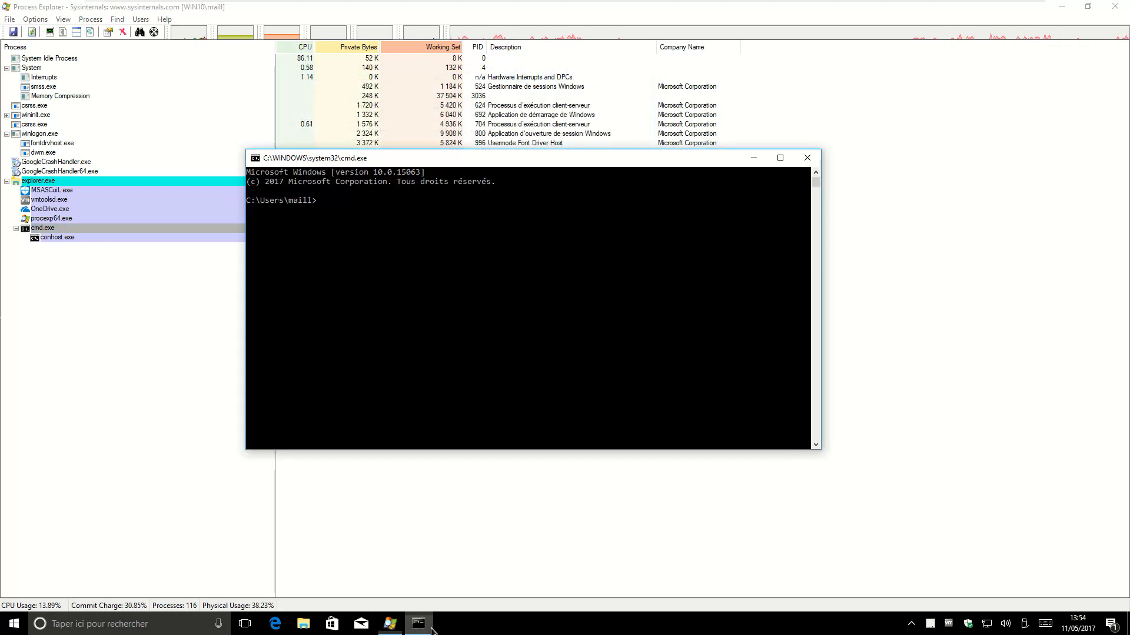
type("cmd /k ")
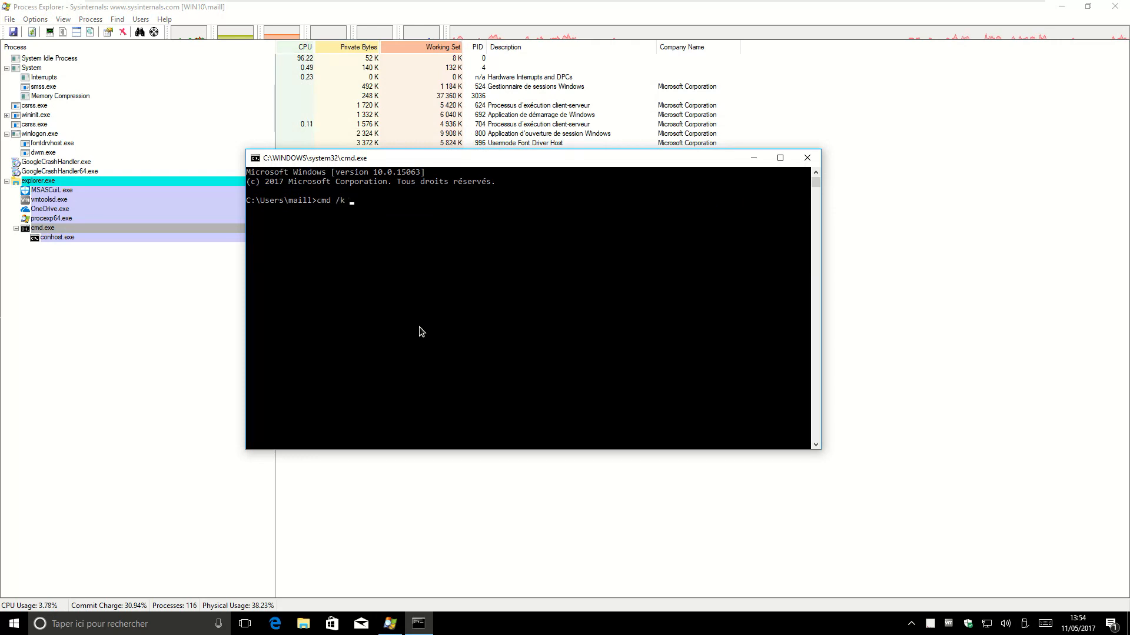
type("\"echo ")
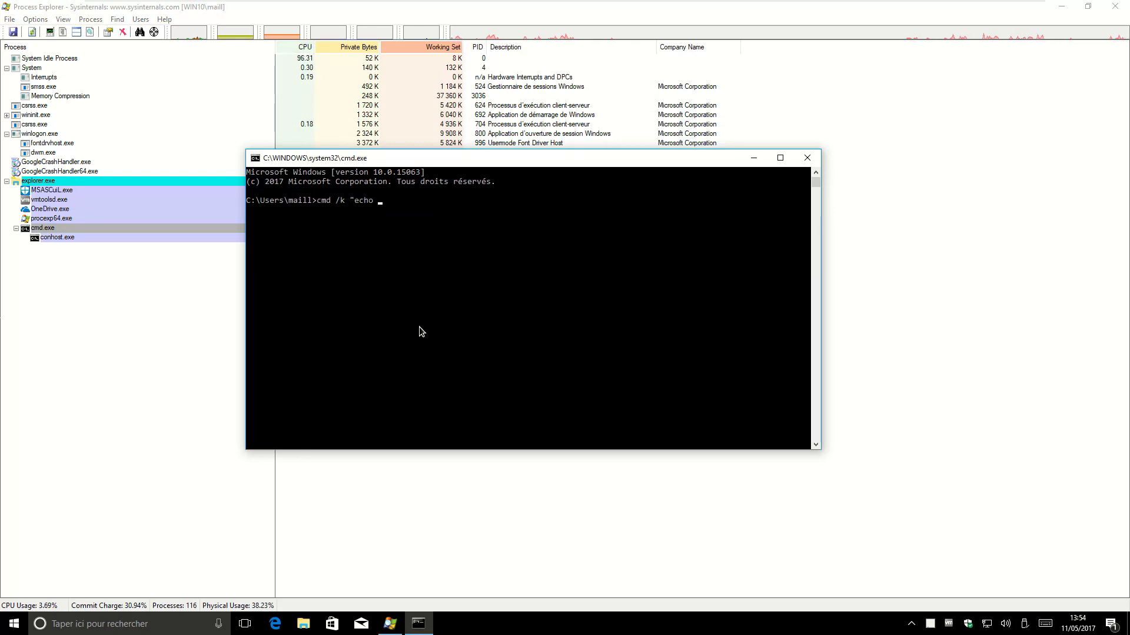
type("kikoo\"")
key("Return")
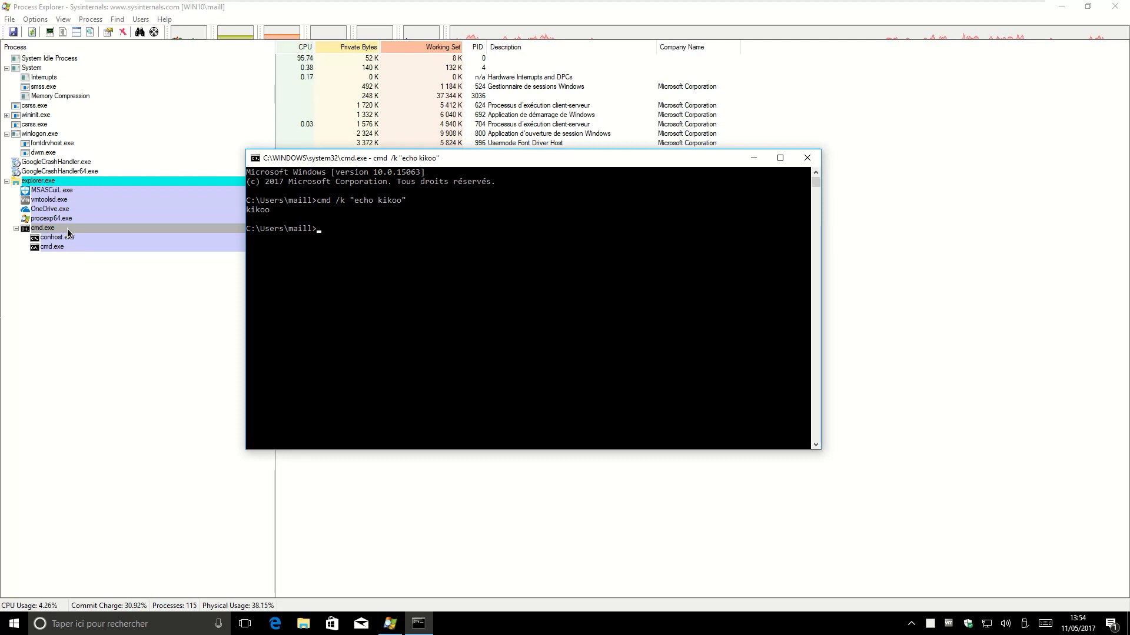
left_click(807, 158)
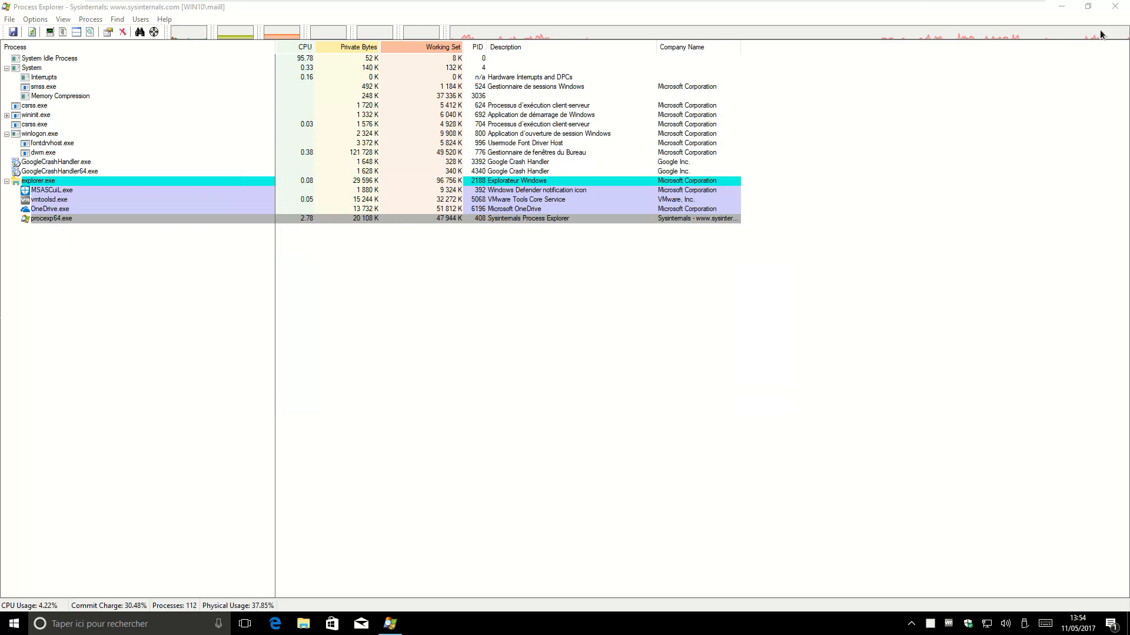
Restore and shrink the Process Explorer window, placing it clear of the desktop icons, and reposition the Procmon.exe icon below procexp64.exe
left_click(1088, 6)
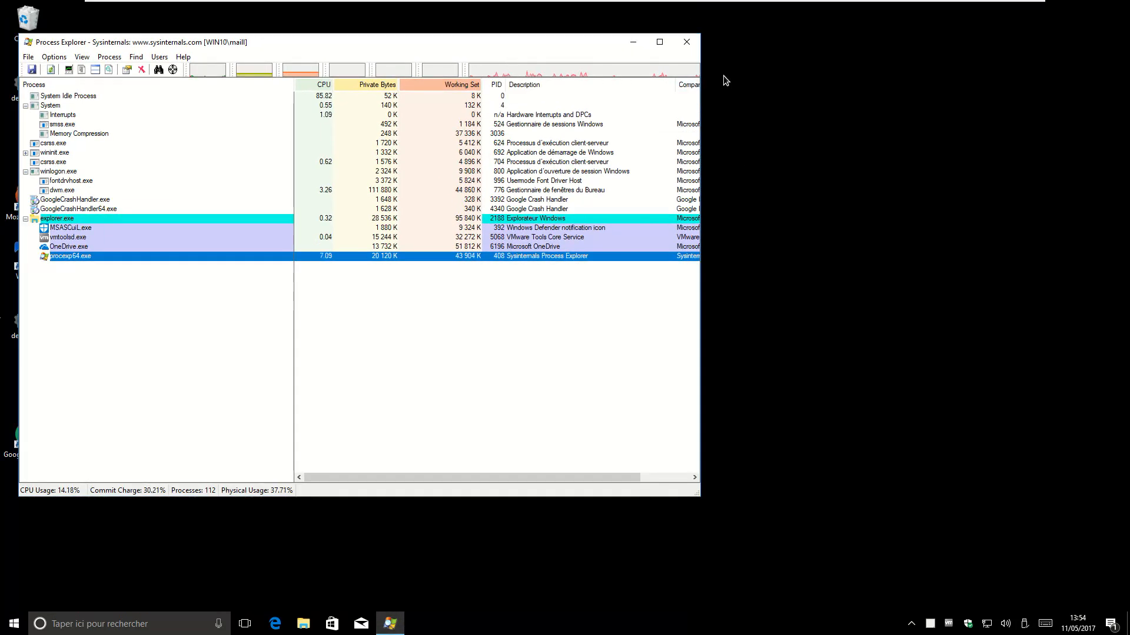
left_click_drag(469, 45, 774, 71)
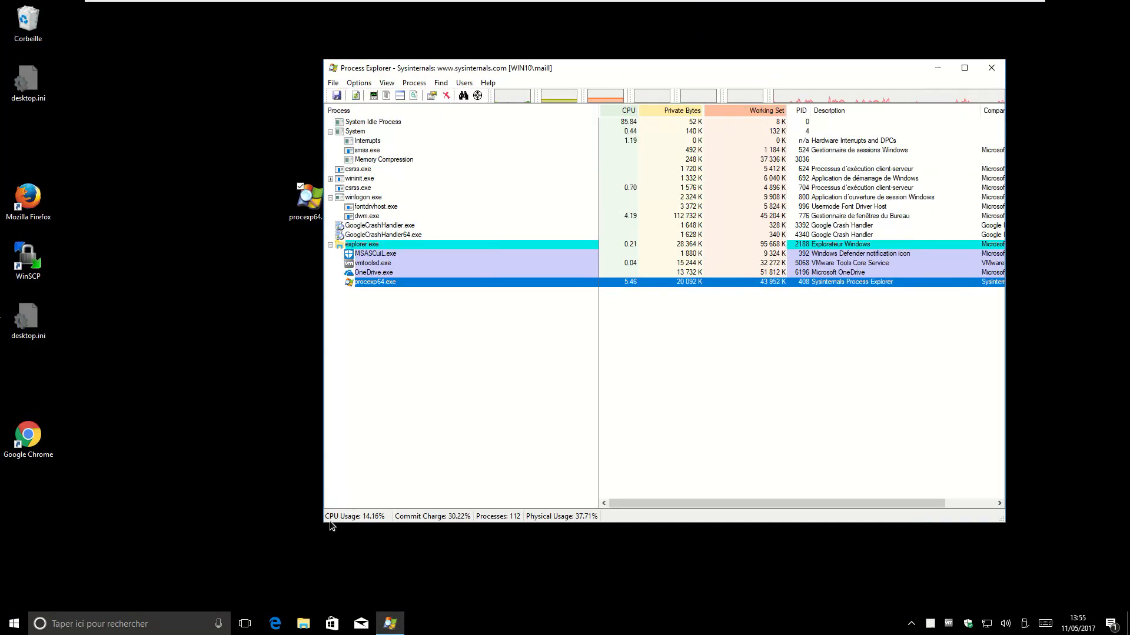
left_click_drag(324, 523, 446, 568)
left_click_drag(622, 65, 626, 443)
left_click_drag(536, 376, 254, 379)
left_click(638, 438)
left_click_drag(638, 438, 620, 127)
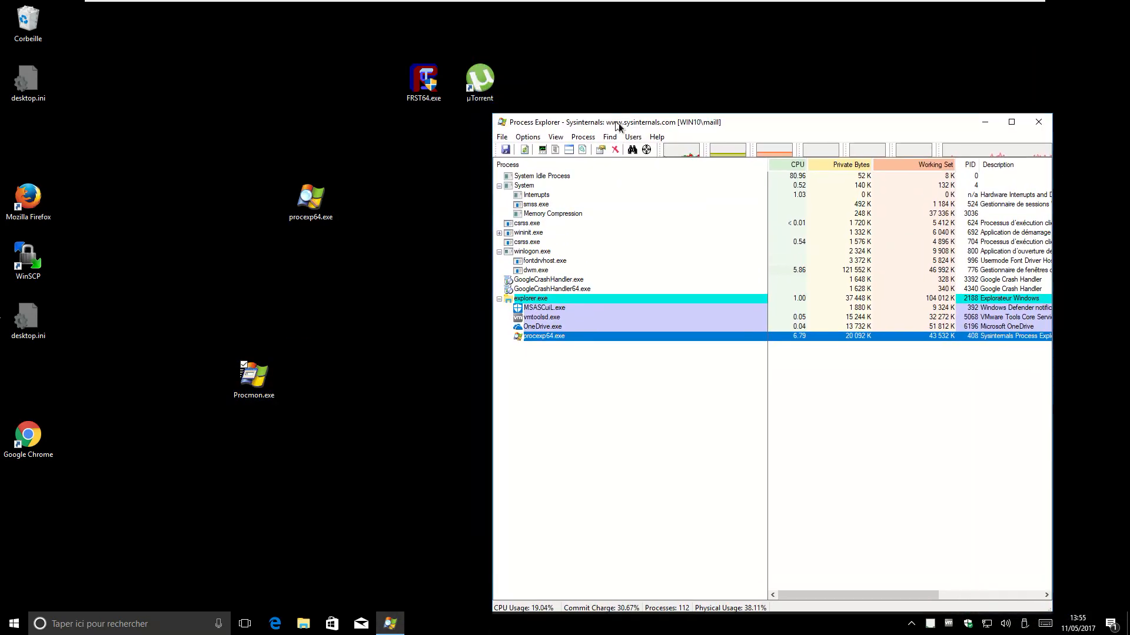
Launch Procmon.exe from the desktop and allow it to make changes to the device
double_click(254, 377)
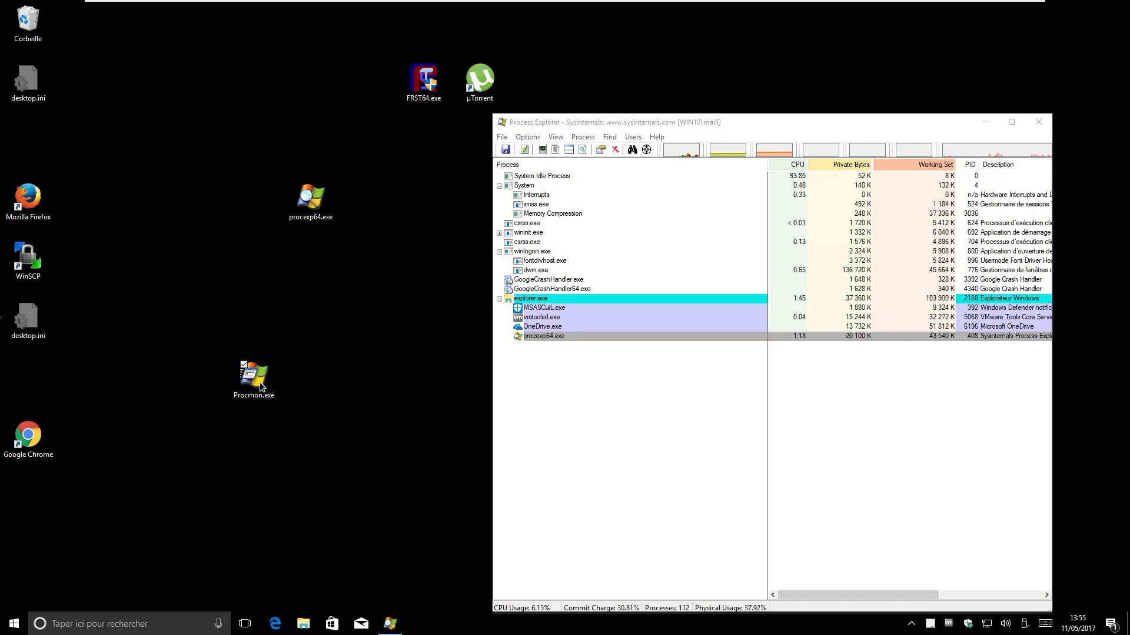
left_click(602, 324)
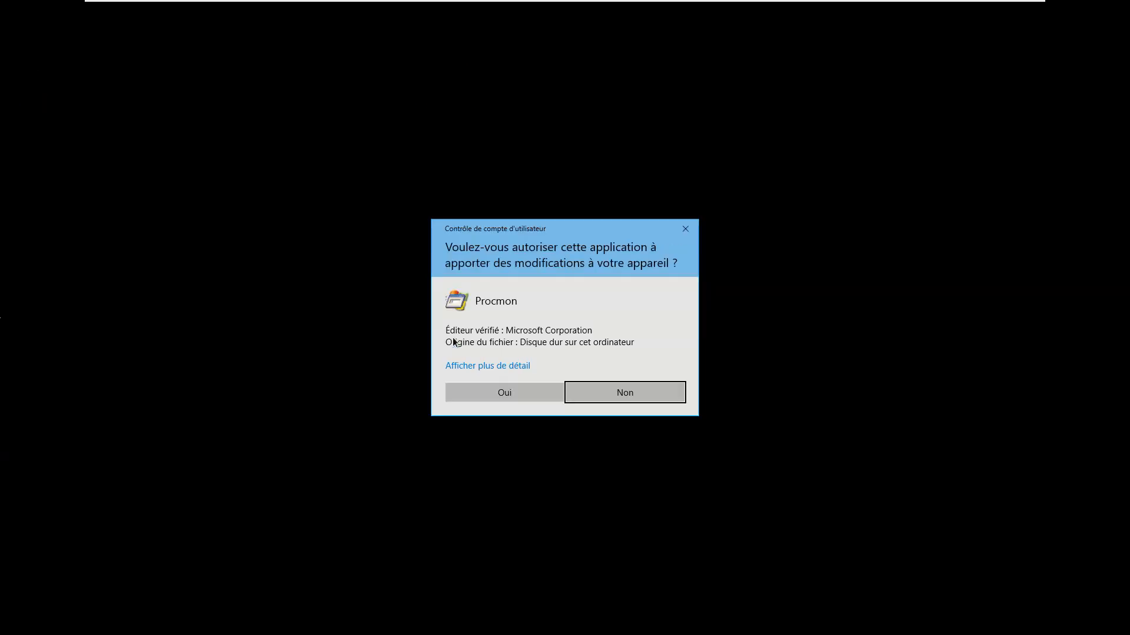
left_click(464, 391)
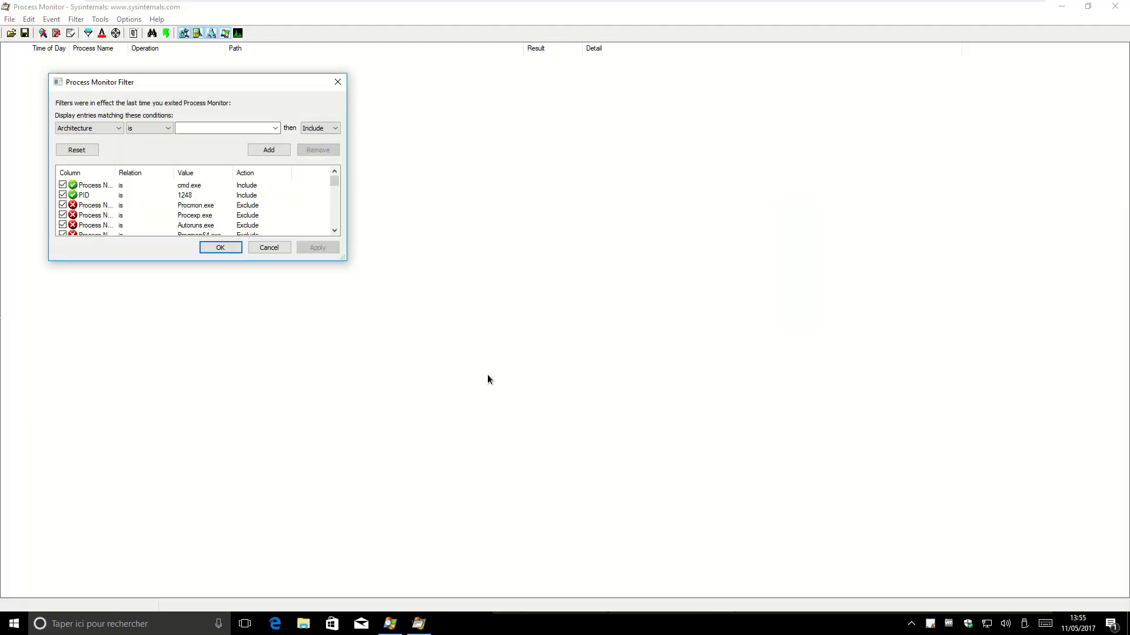
Disable the include filters for process name cmd.exe and PID 1248 and apply the Process Monitor filter
left_click(62, 185)
left_click(62, 195)
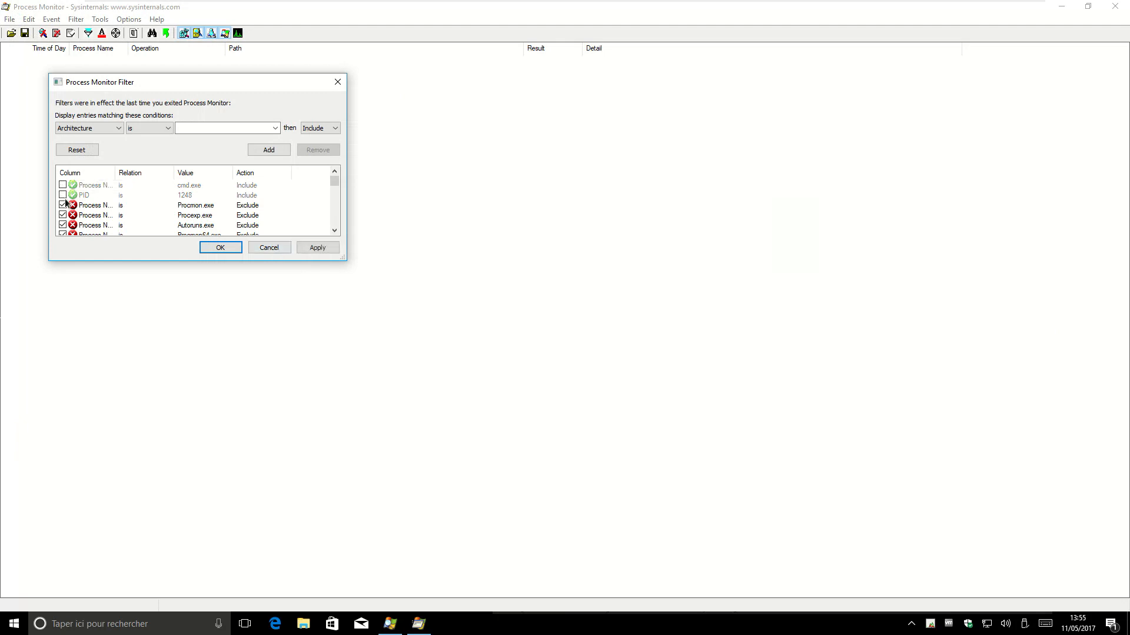
left_click(219, 247)
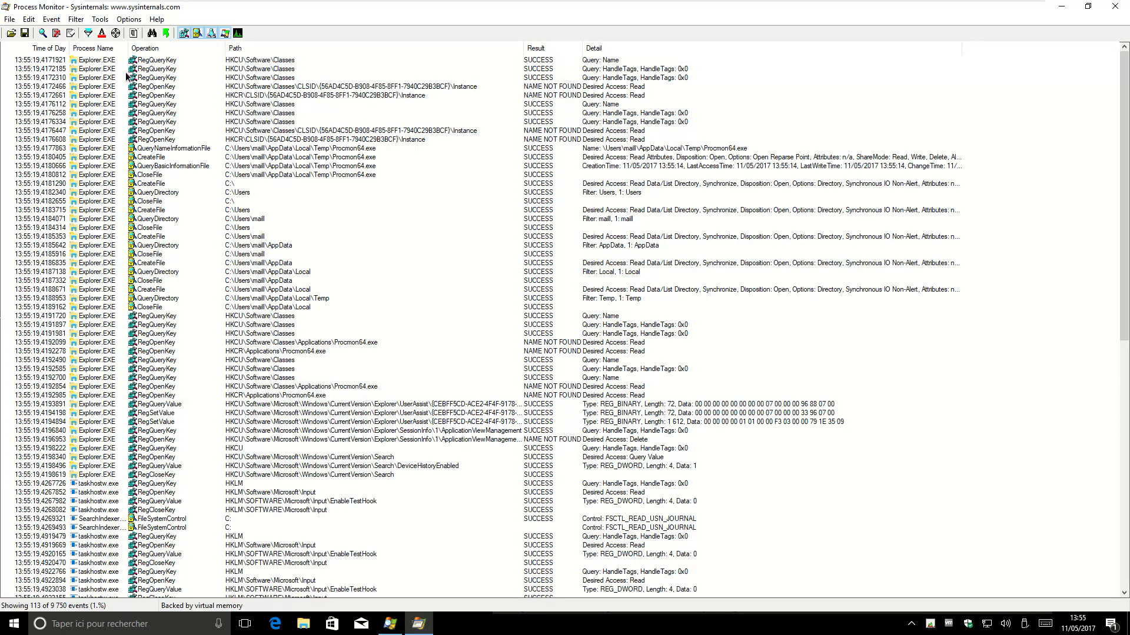
Widen the Time of Day column, browse the captured events, and turn on autoscroll for the event list
left_click_drag(71, 50, 89, 50)
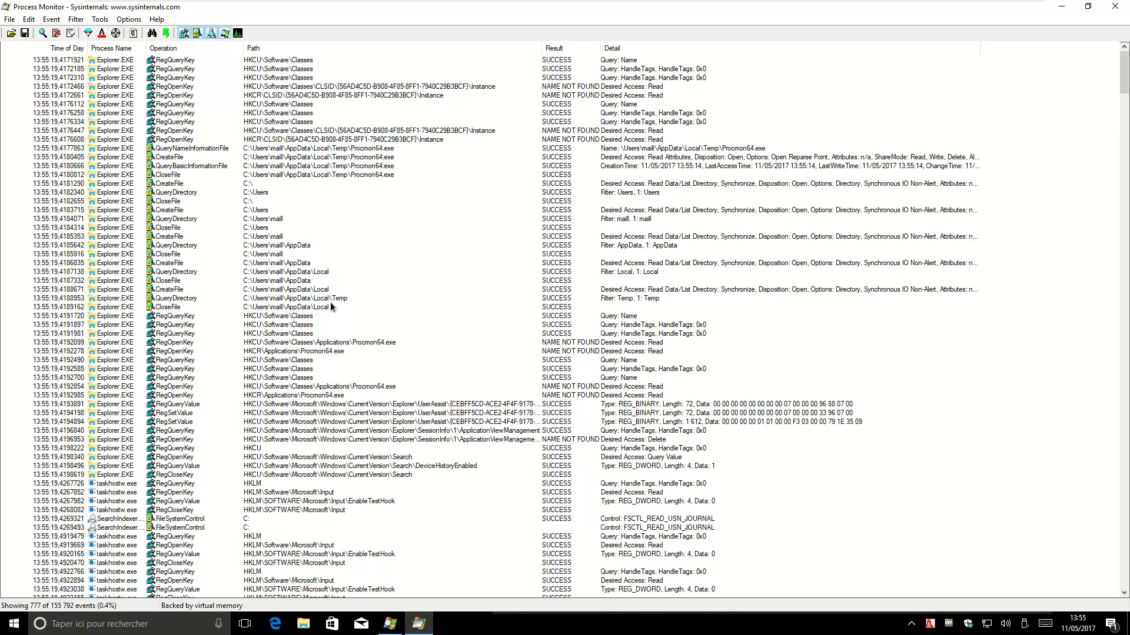
scroll(331, 307, "down", 9)
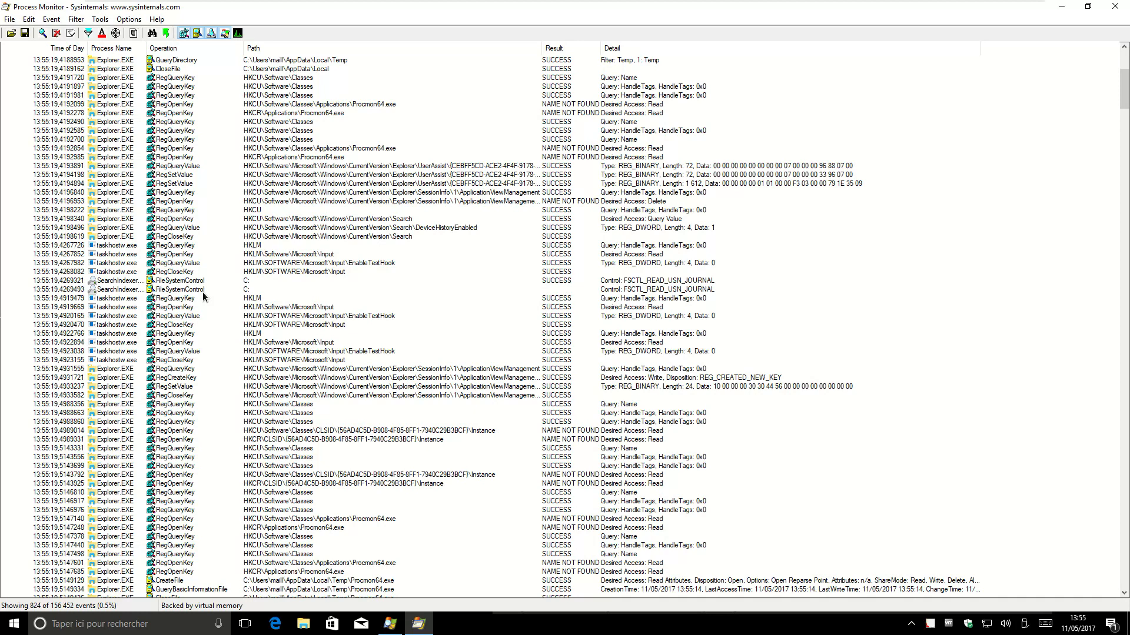
scroll(227, 272, "up", 3)
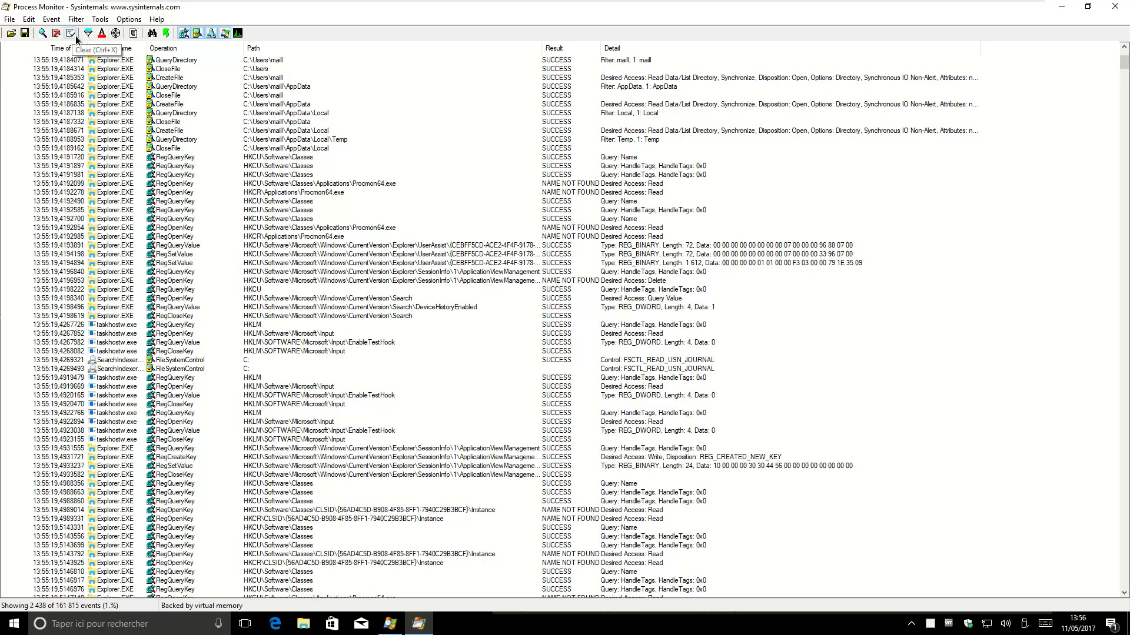
left_click(55, 33)
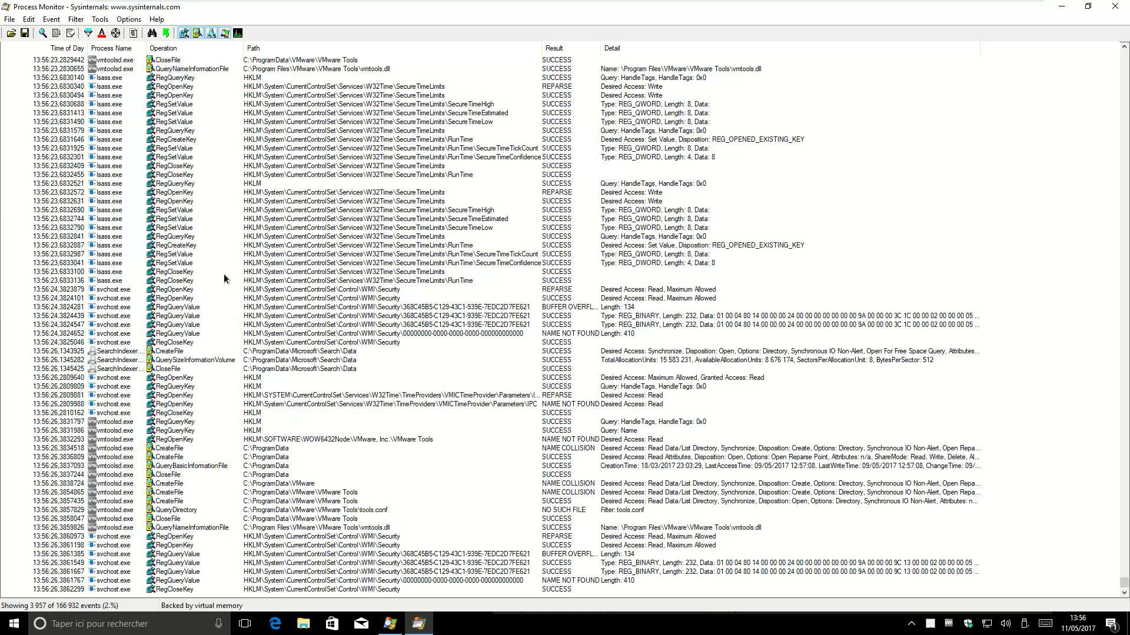
Check the Procmon processes in Process Explorer's process tree, then minimize that window
left_click(390, 623)
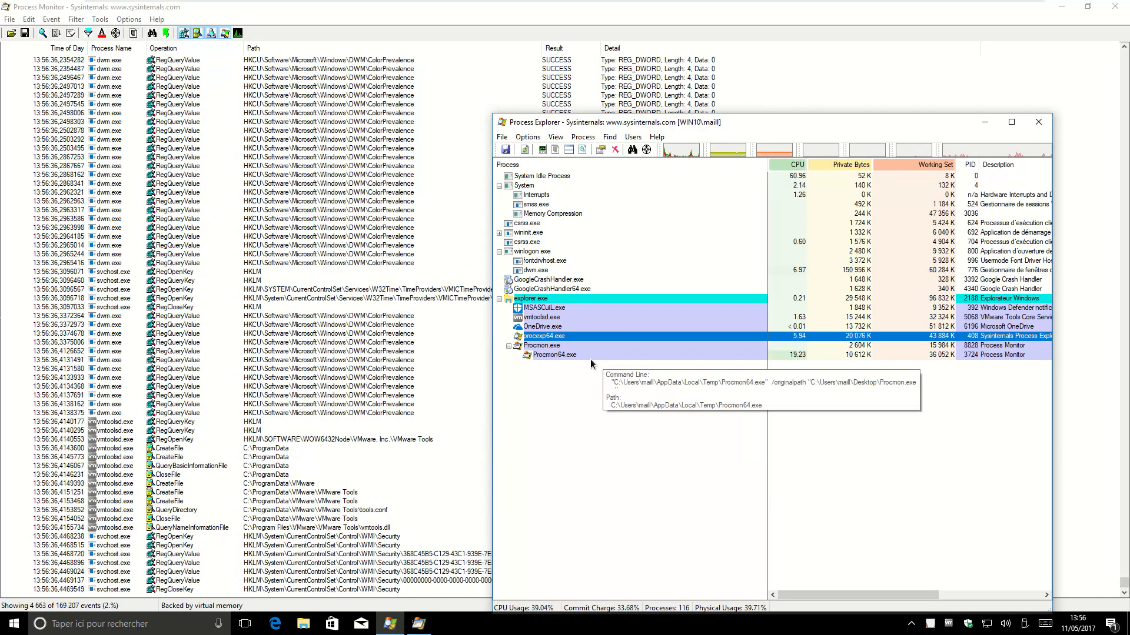
left_click(985, 122)
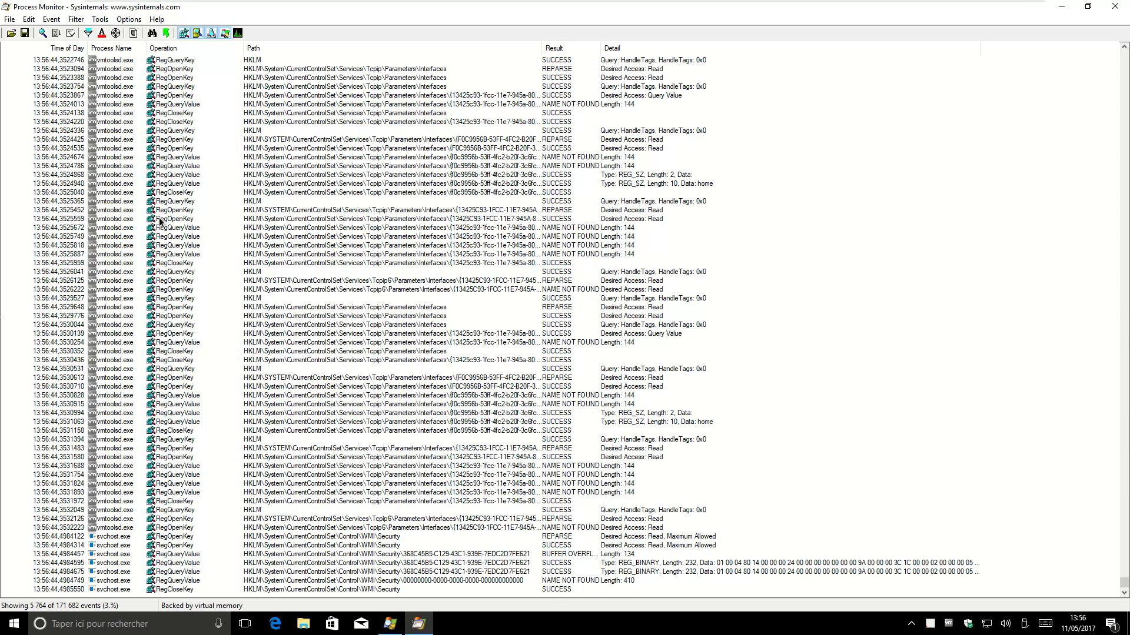
Enlarge the Process Monitor filter window, widen its first column to review the filter rules, and close it without changing any rule
left_click(88, 34)
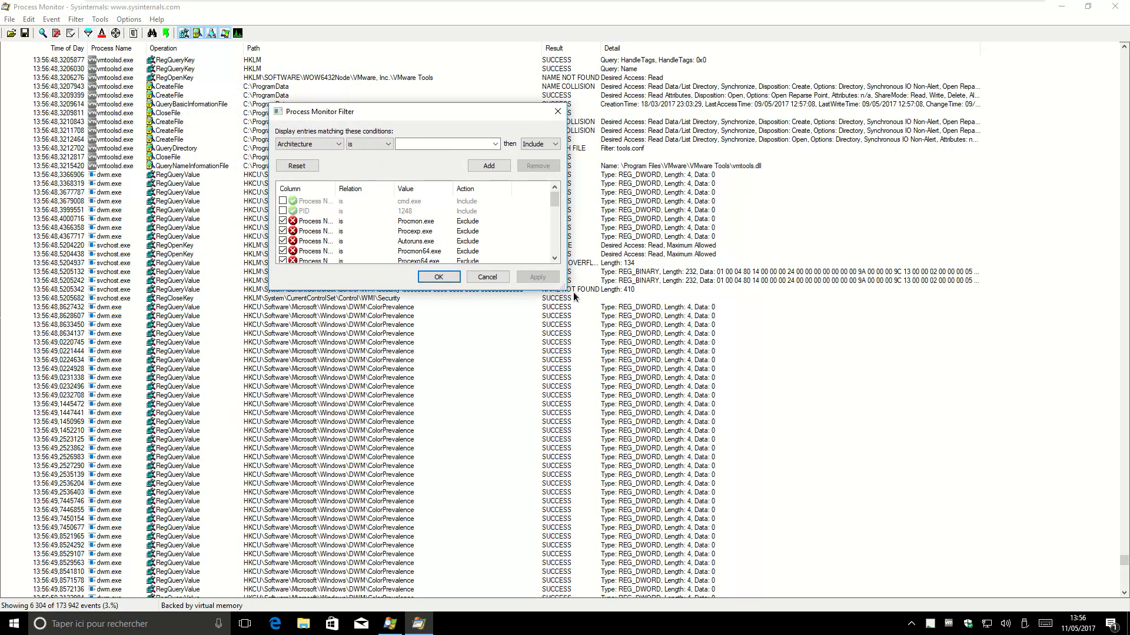
left_click_drag(569, 293, 751, 424)
left_click(337, 146)
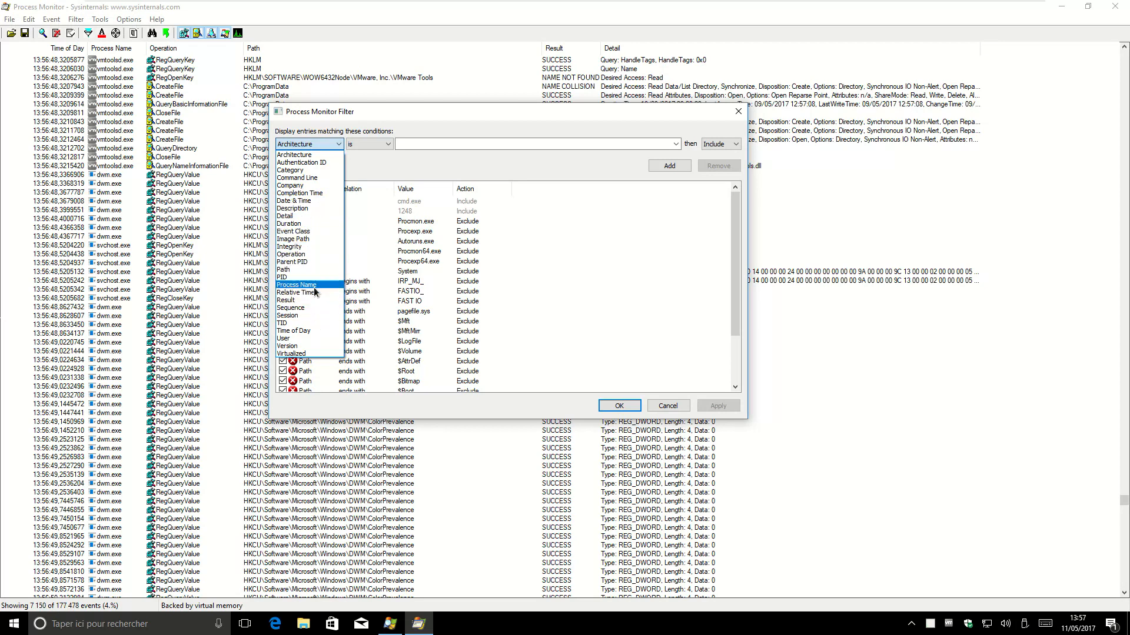
left_click(484, 179)
left_click_drag(337, 189, 427, 189)
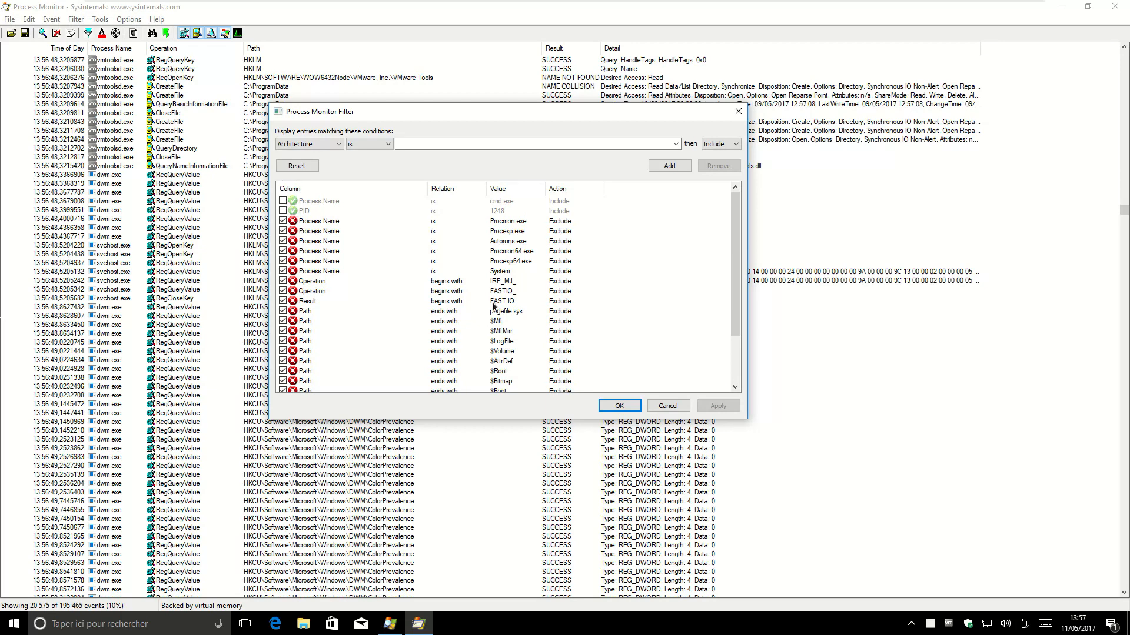
left_click(667, 406)
Browse the captured events from the various processes in the unfiltered event list
left_click(254, 317)
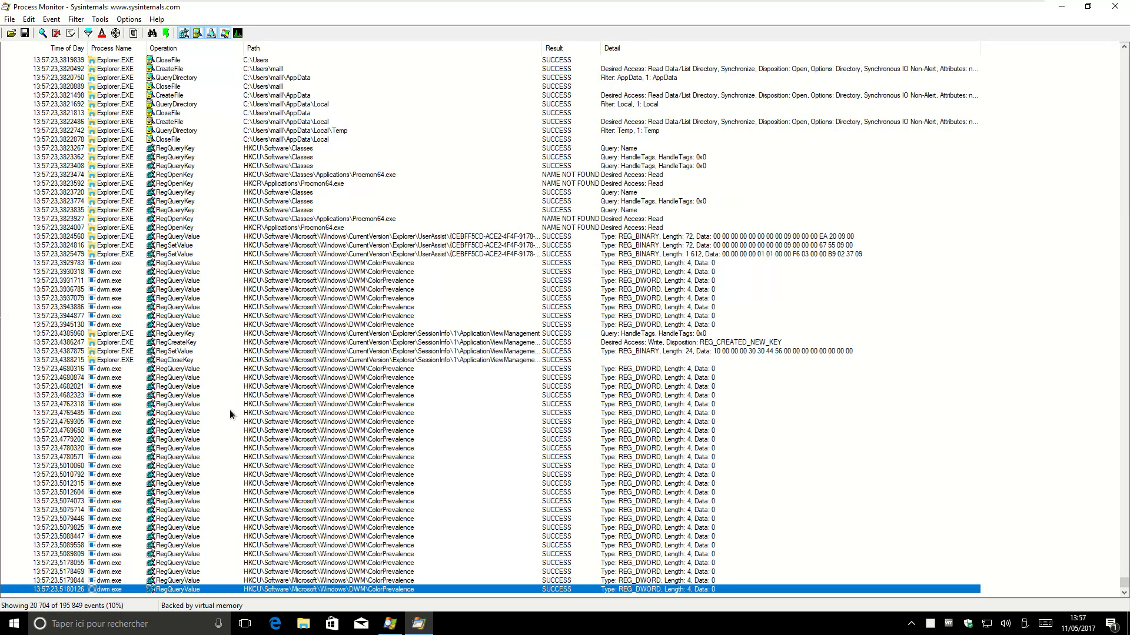
scroll(230, 414, "up", 20)
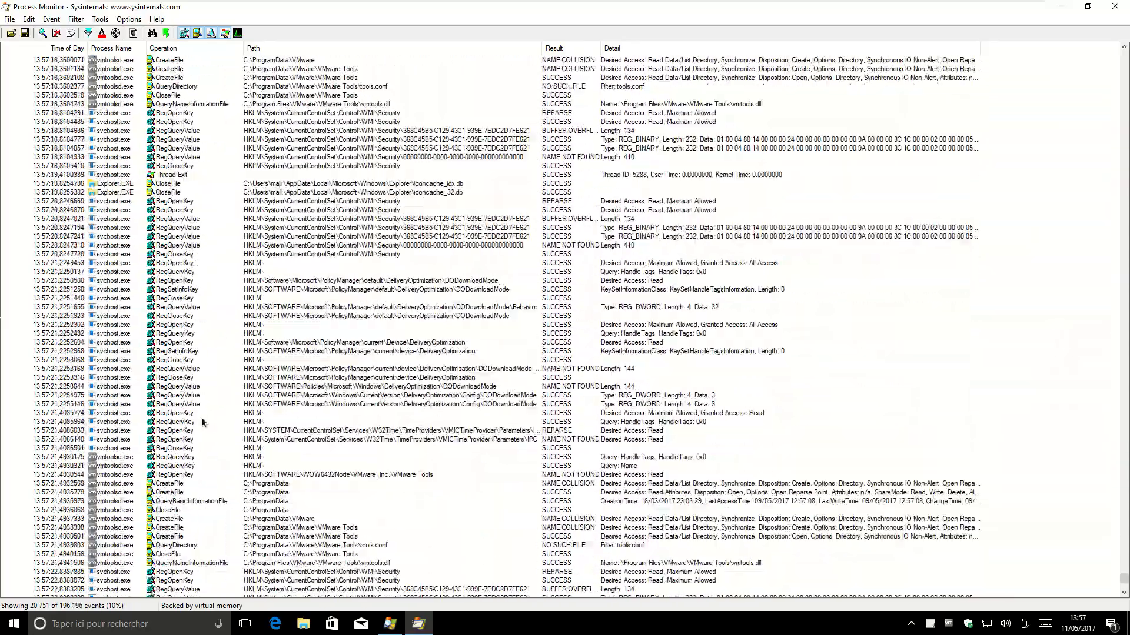
scroll(202, 422, "down", 8)
mouse_move(1124, 579)
left_mouse_down()
mouse_move(1124, 548)
mouse_move(1126, 601)
left_mouse_up()
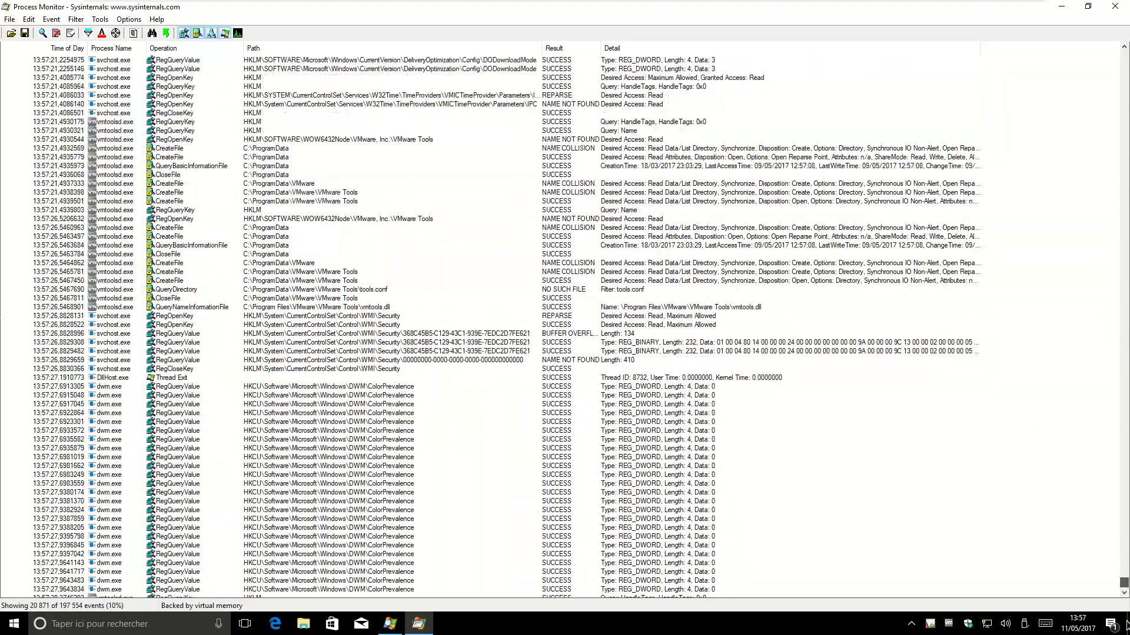
scroll(423, 387, "down", 13)
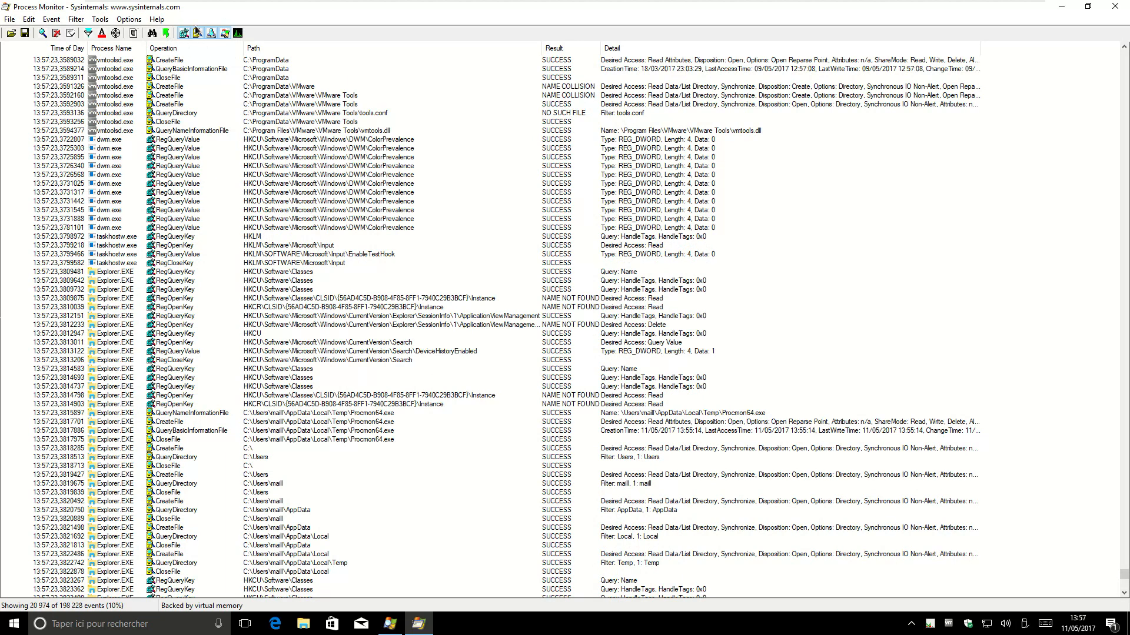
Enable the include filter for process name cmd.exe and apply the Process Monitor filter
left_click(88, 33)
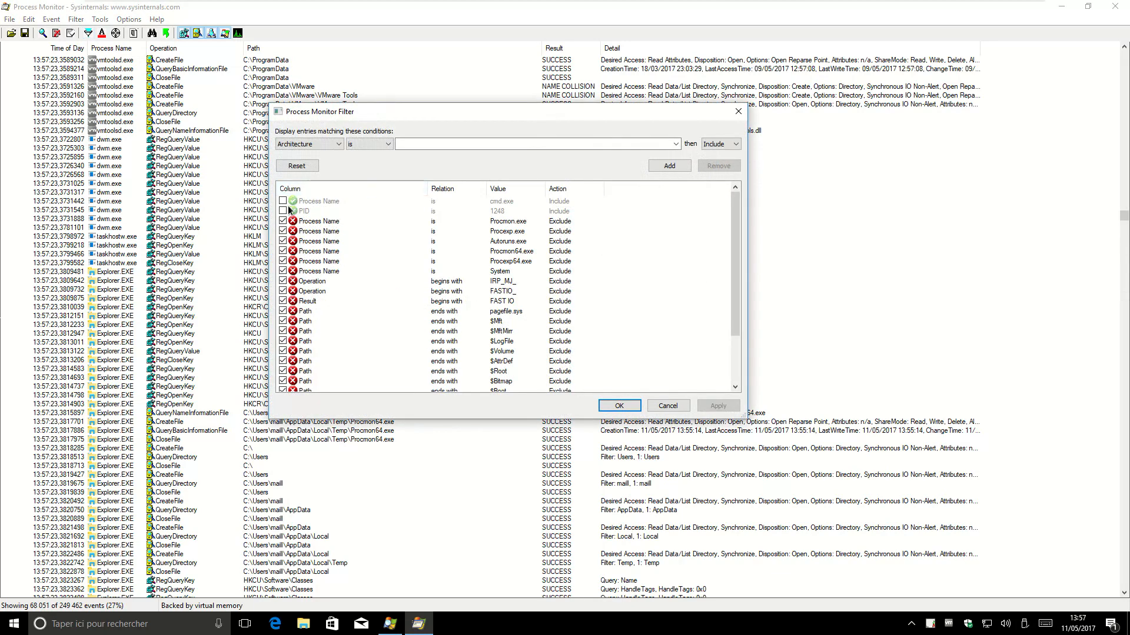
left_click(283, 202)
left_click(284, 202)
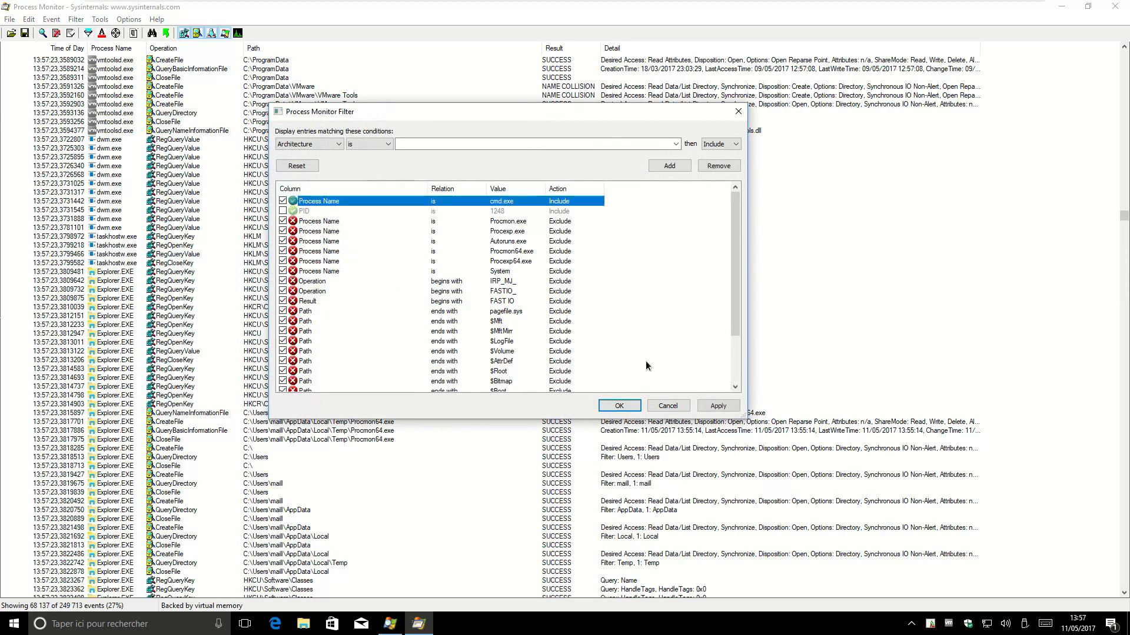
left_click(718, 405)
left_click(630, 407)
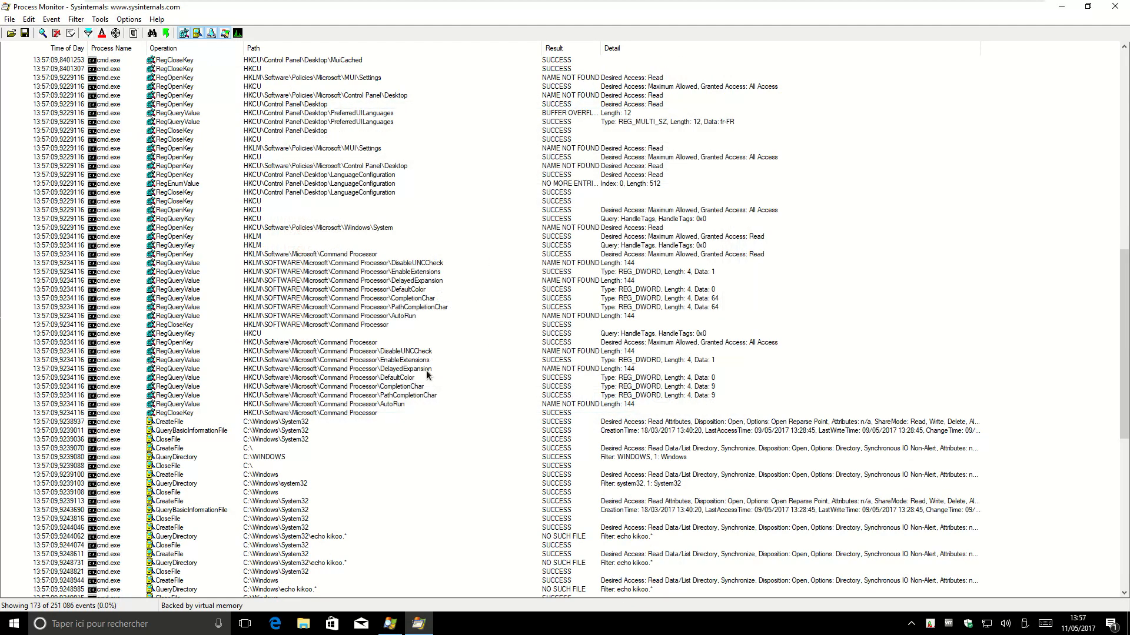
Go to the first cmd.exe event and examine the full detail of its Process Start operation
left_click(117, 85)
scroll(154, 330, "up", 9)
scroll(161, 365, "up", 4)
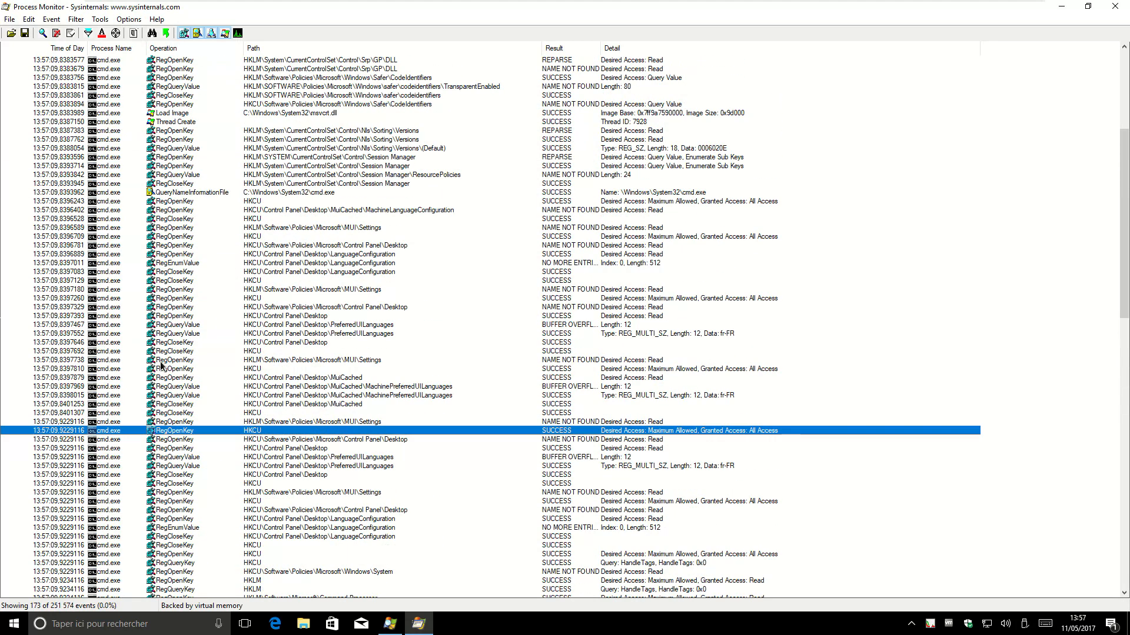
key("Home")
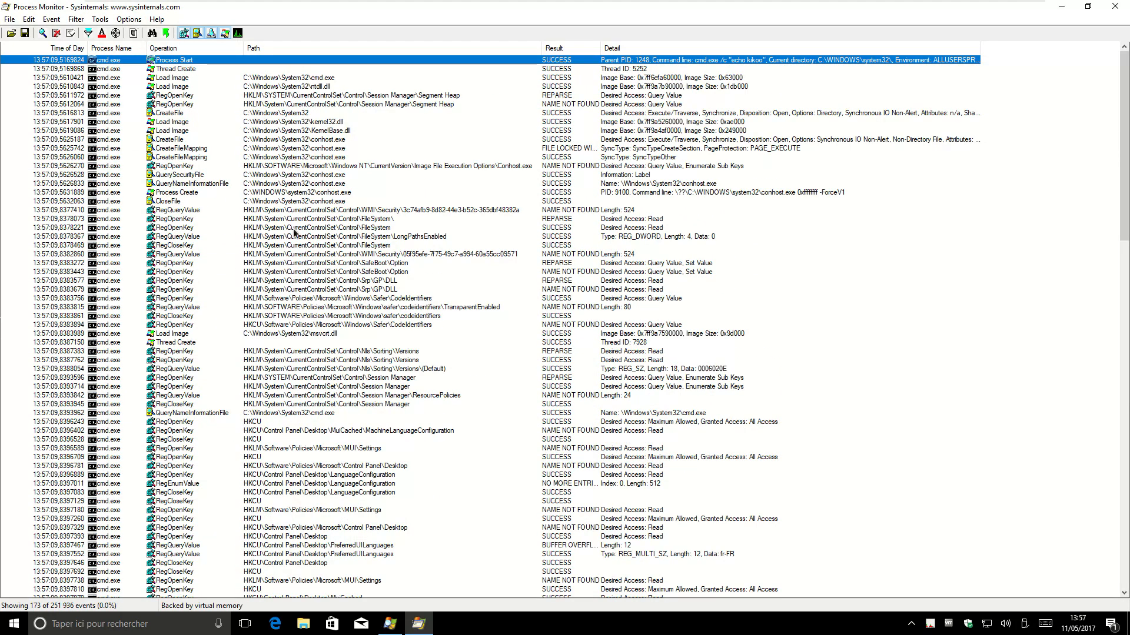
mouse_move(789, 61)
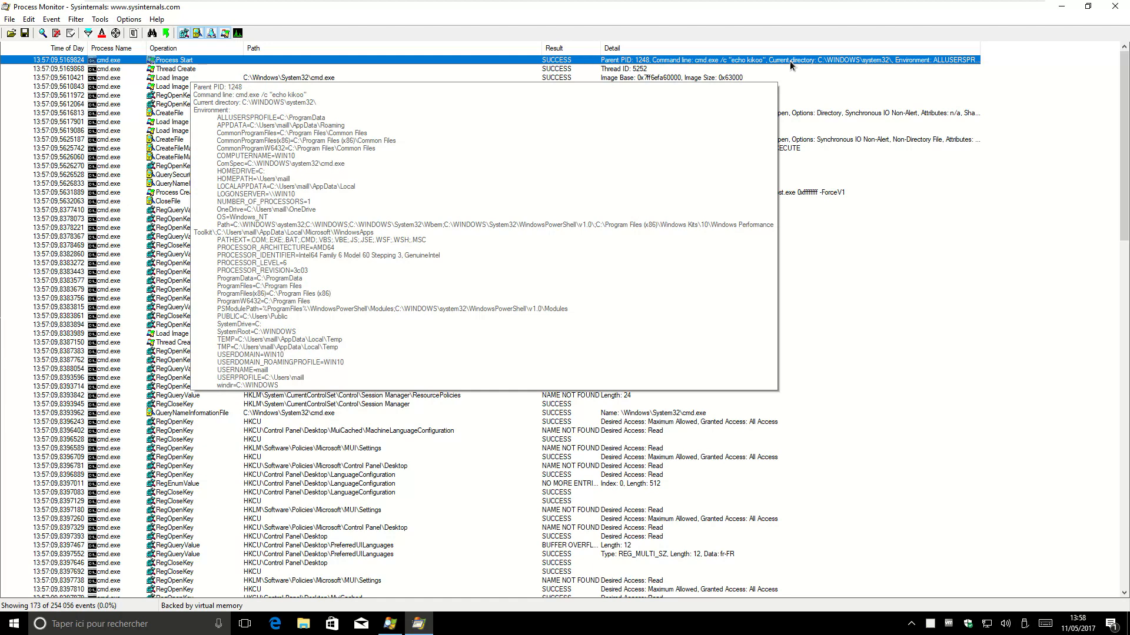
Inspect the event, process and stack properties of the cmd.exe Process Start event in an enlarged window, and widen the Detail column
double_click(624, 61)
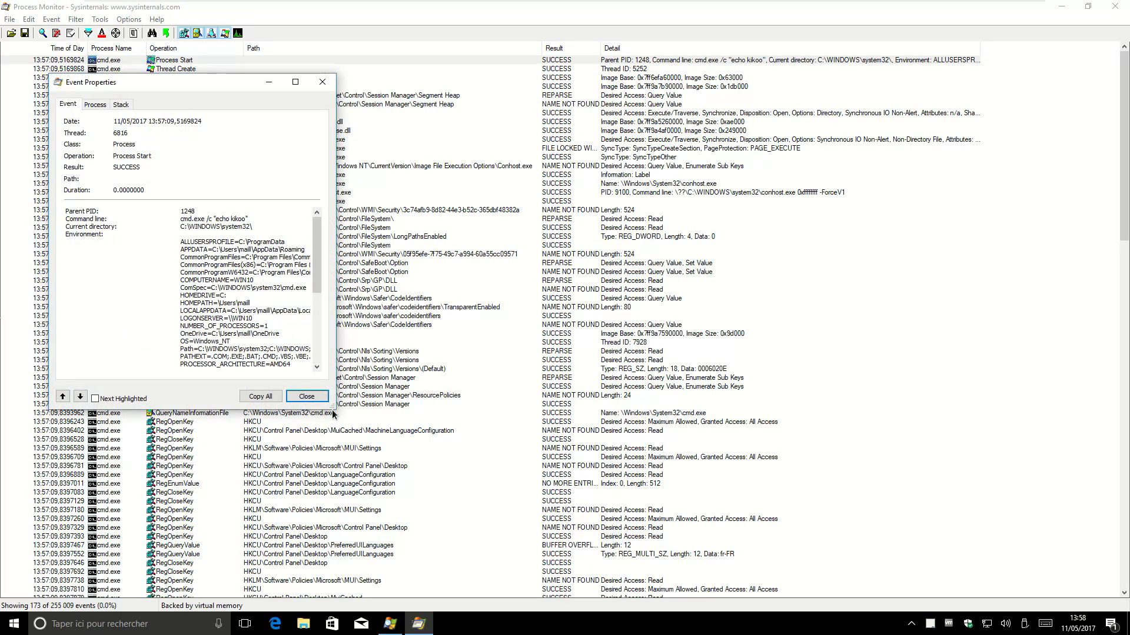
left_click_drag(337, 412, 601, 546)
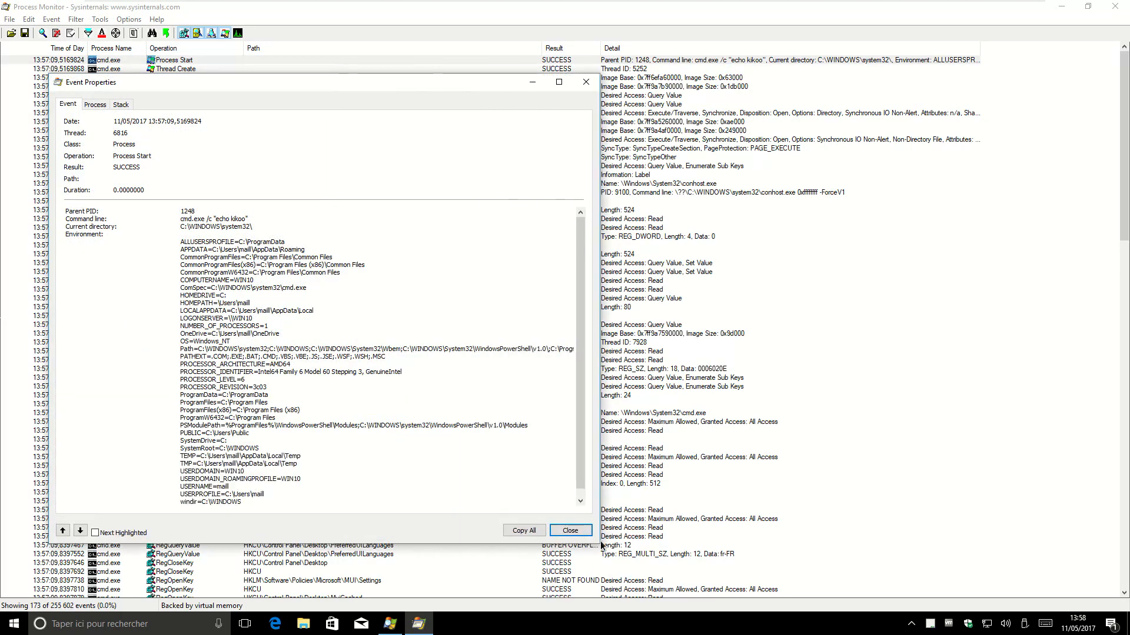
left_click(96, 105)
left_click(158, 192)
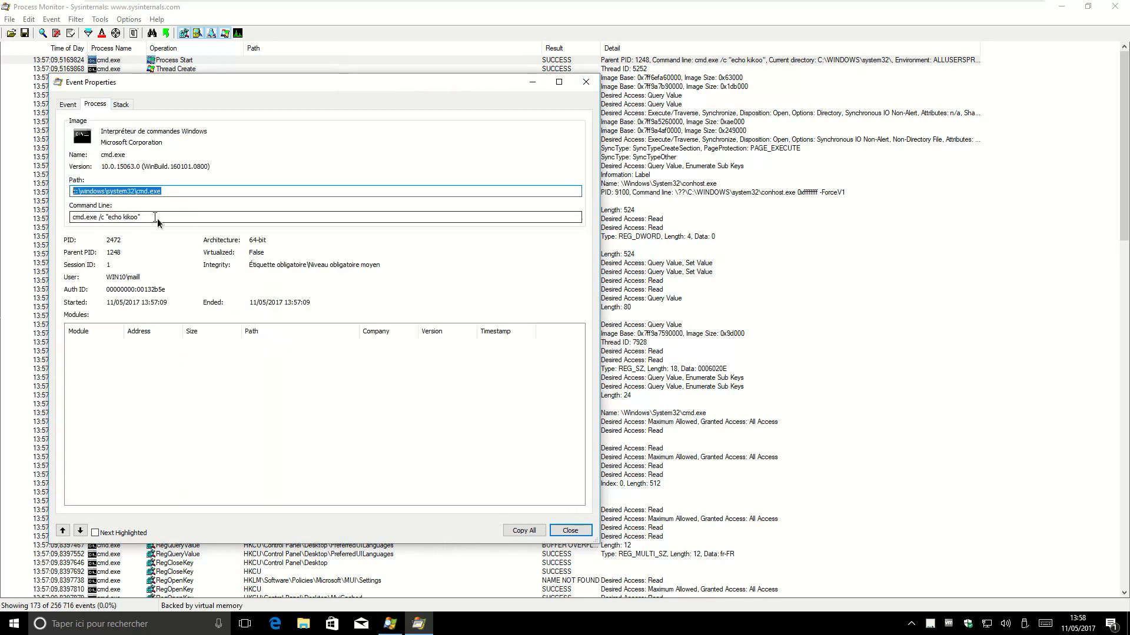
left_click(157, 218)
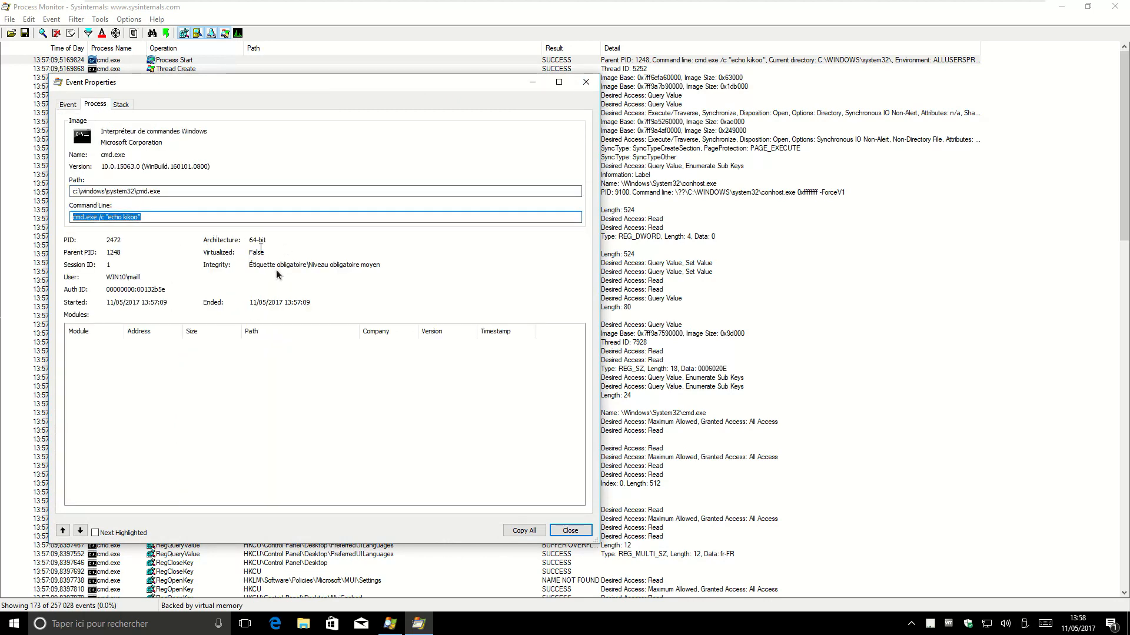
left_click(120, 104)
left_click(73, 106)
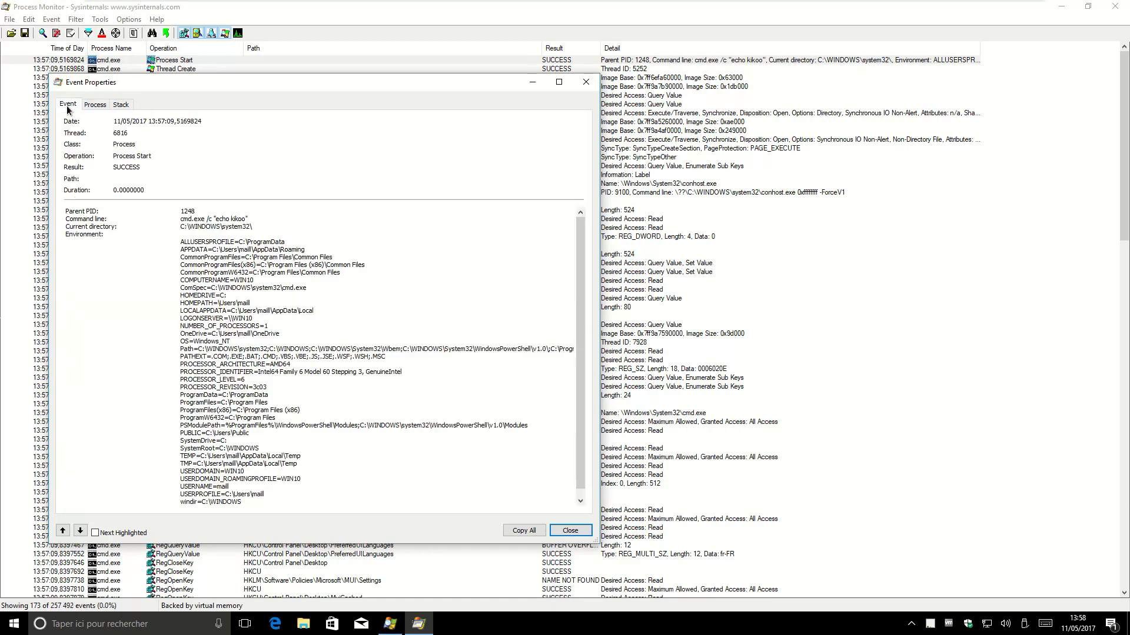
left_click(570, 531)
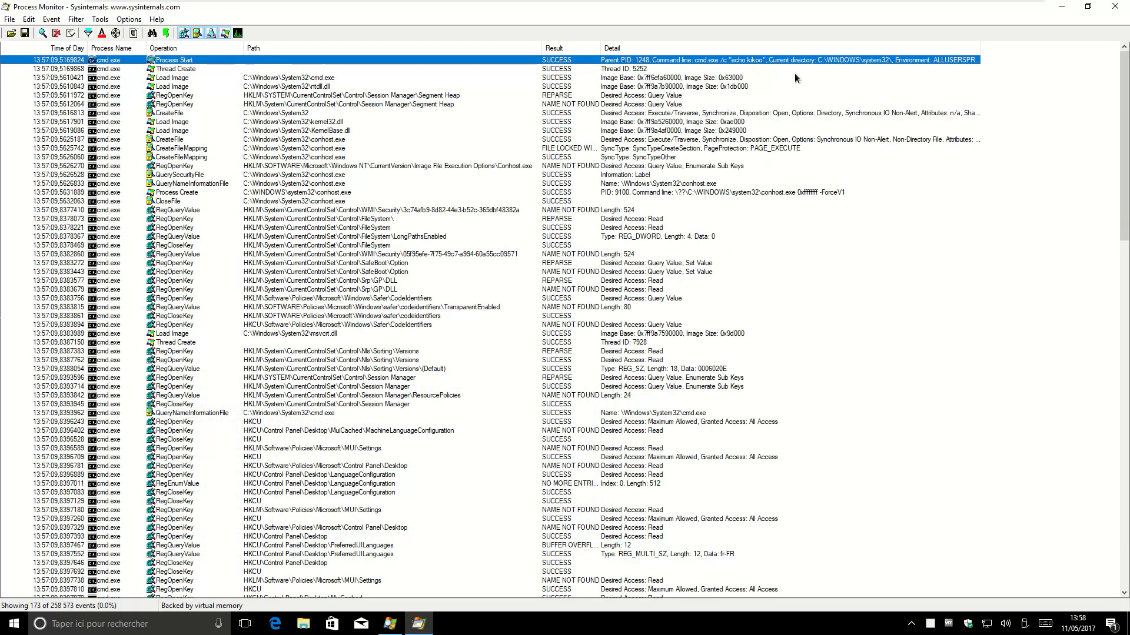
left_click_drag(980, 49, 1080, 50)
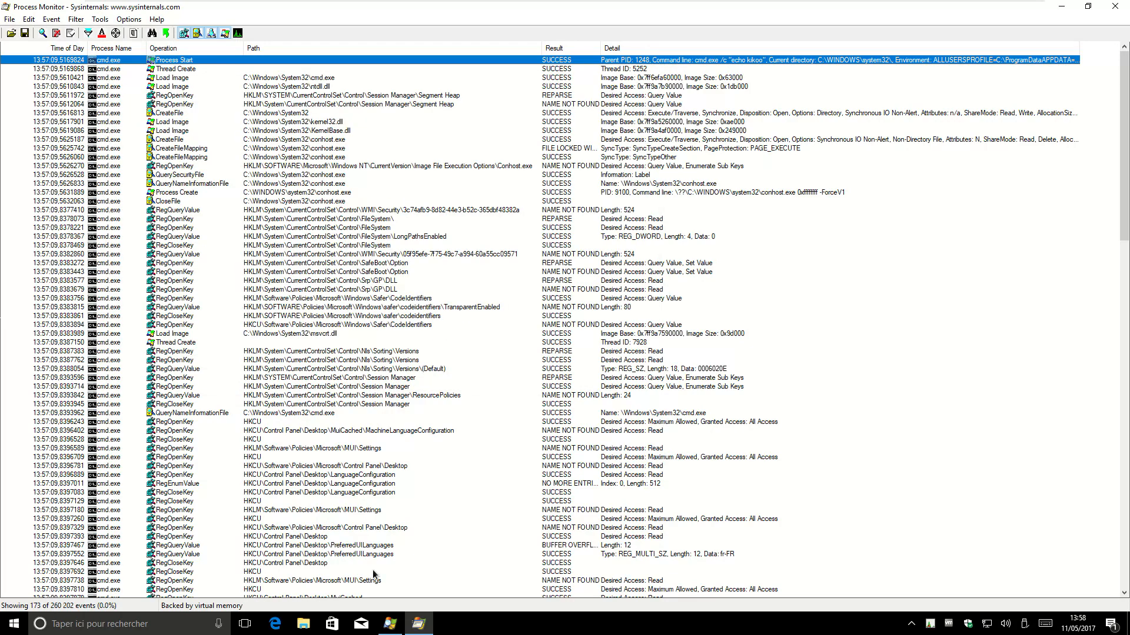
In Process Explorer, expand wininit.exe, sort the processes by PID, and select the svchost.exe process with PID 1248
left_click(389, 624)
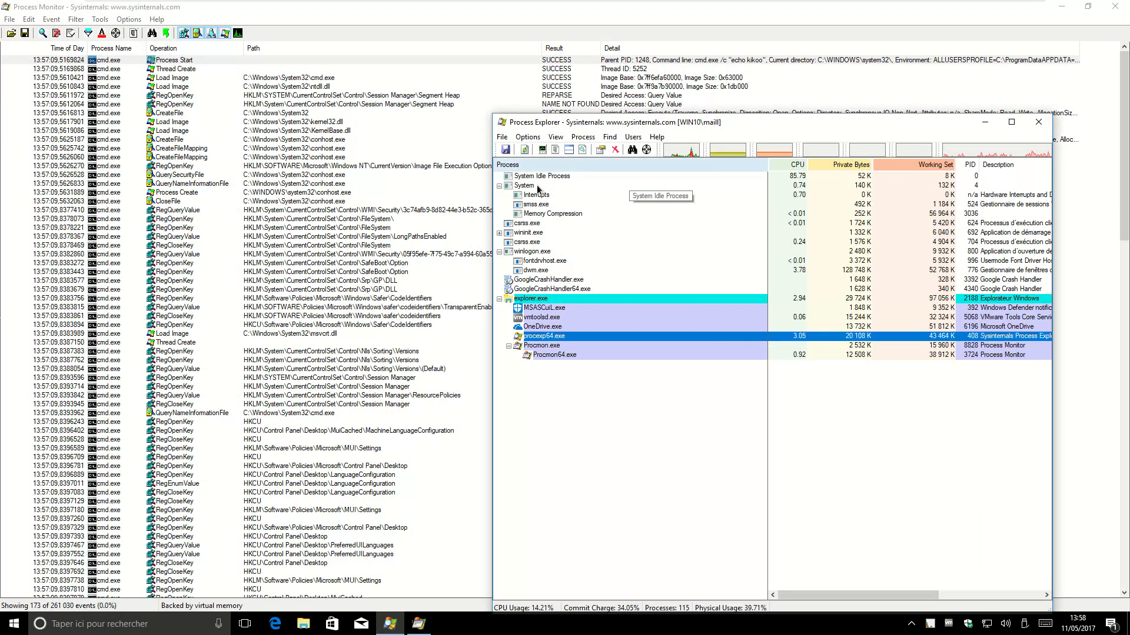
left_click(500, 234)
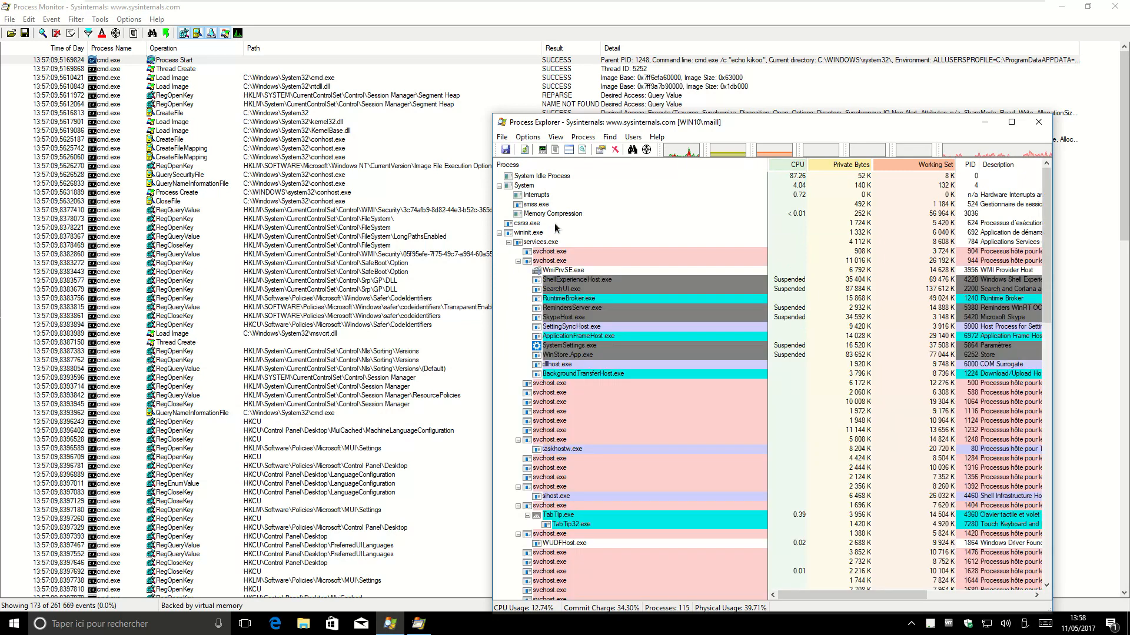
left_click(981, 167)
scroll(974, 215, "down", 4)
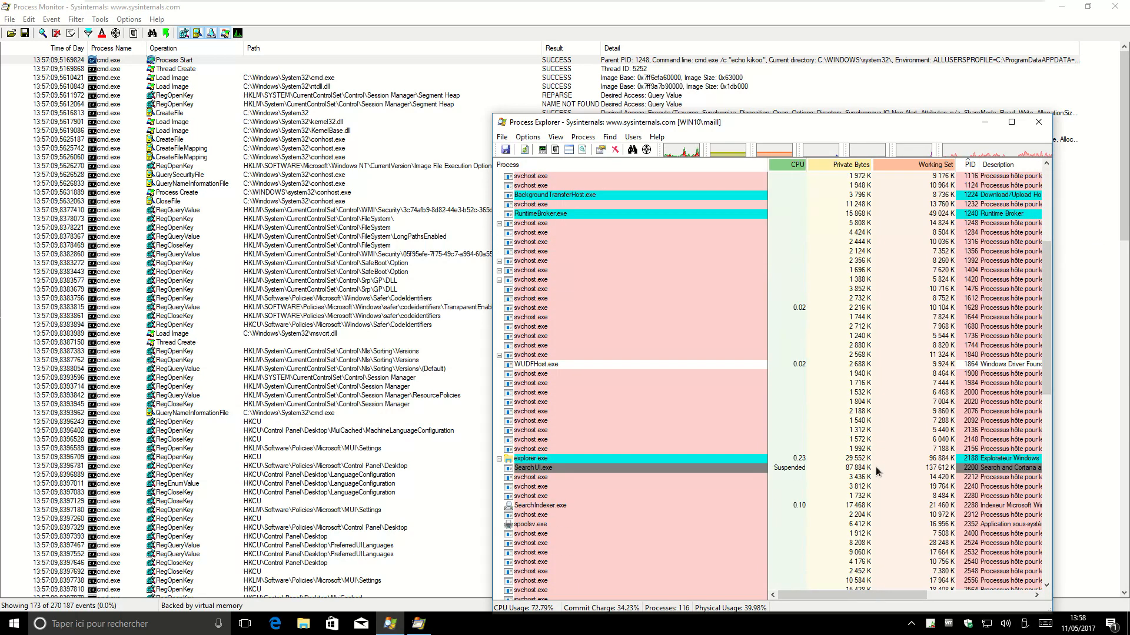
left_click(983, 310)
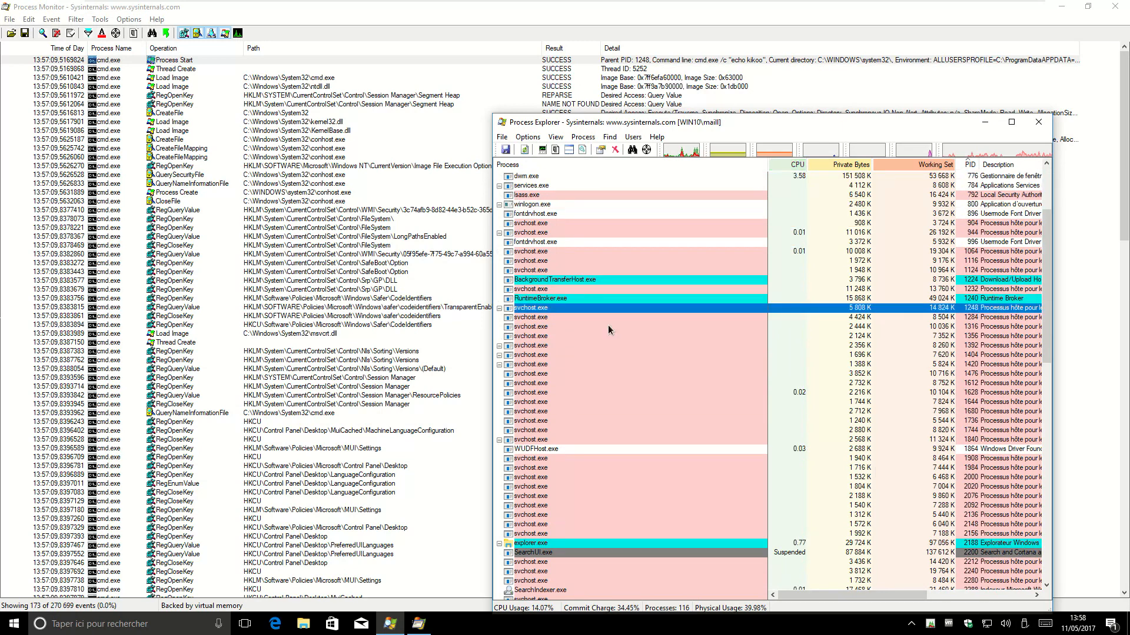
mouse_move(530, 314)
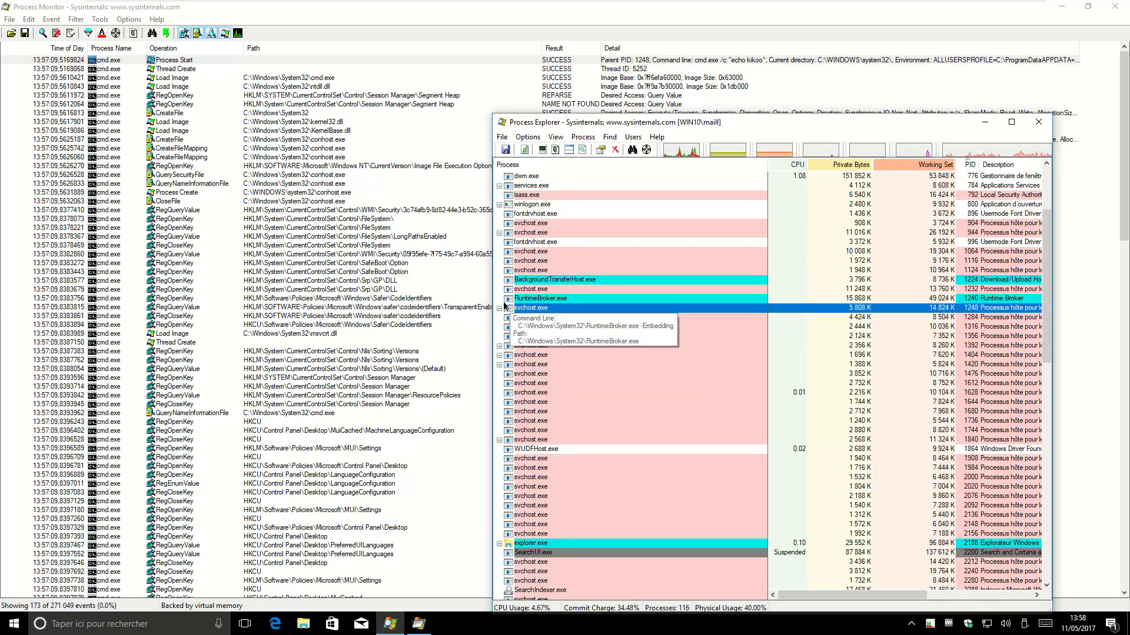
Return to Process Monitor, disable the cmd.exe include filter, enable the one for PID 1248, and apply the filter
left_click(250, 62)
left_click(88, 33)
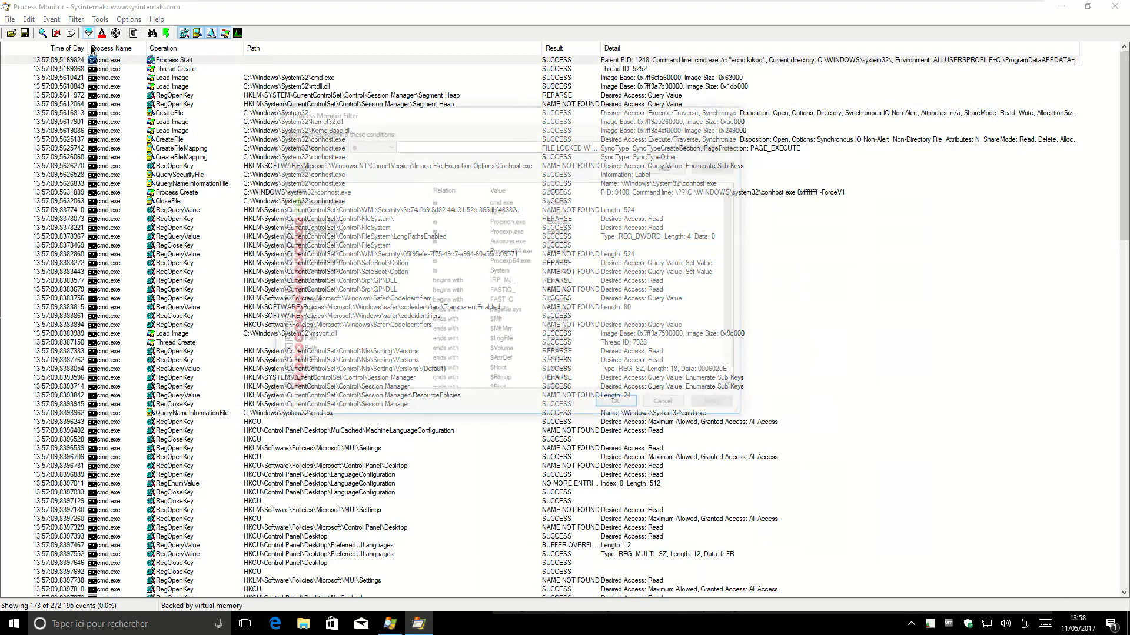
left_click(283, 201)
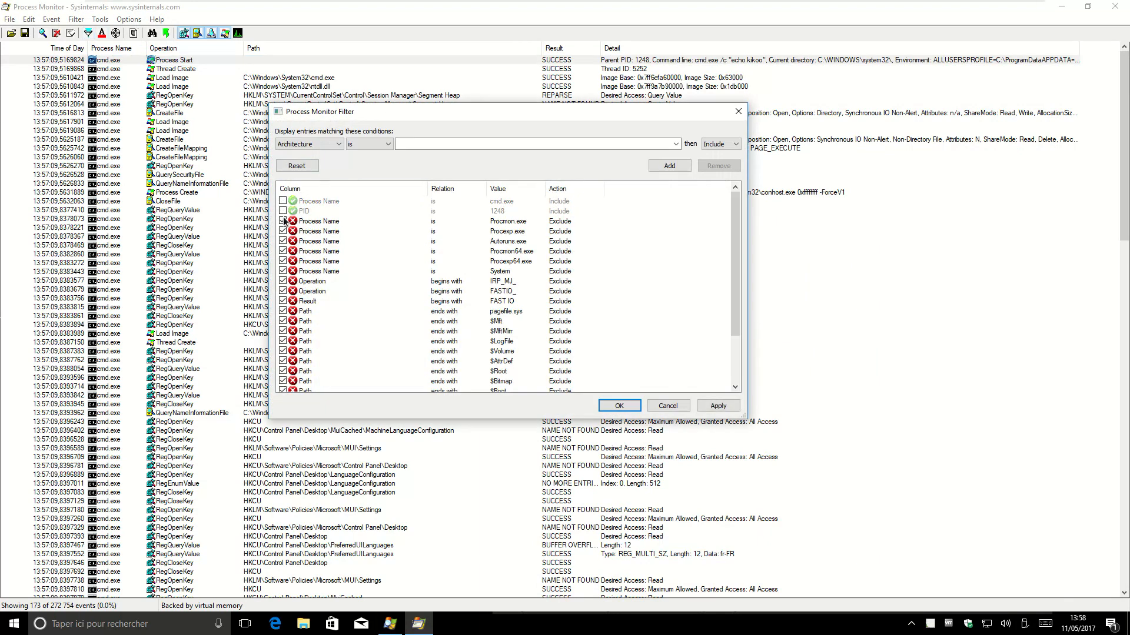
left_click(283, 210)
left_click(718, 406)
left_click(618, 405)
Find and select the svchost.exe Process Create event that launches cmd.exe with "echo kikoo"
scroll(459, 410, "up", 5)
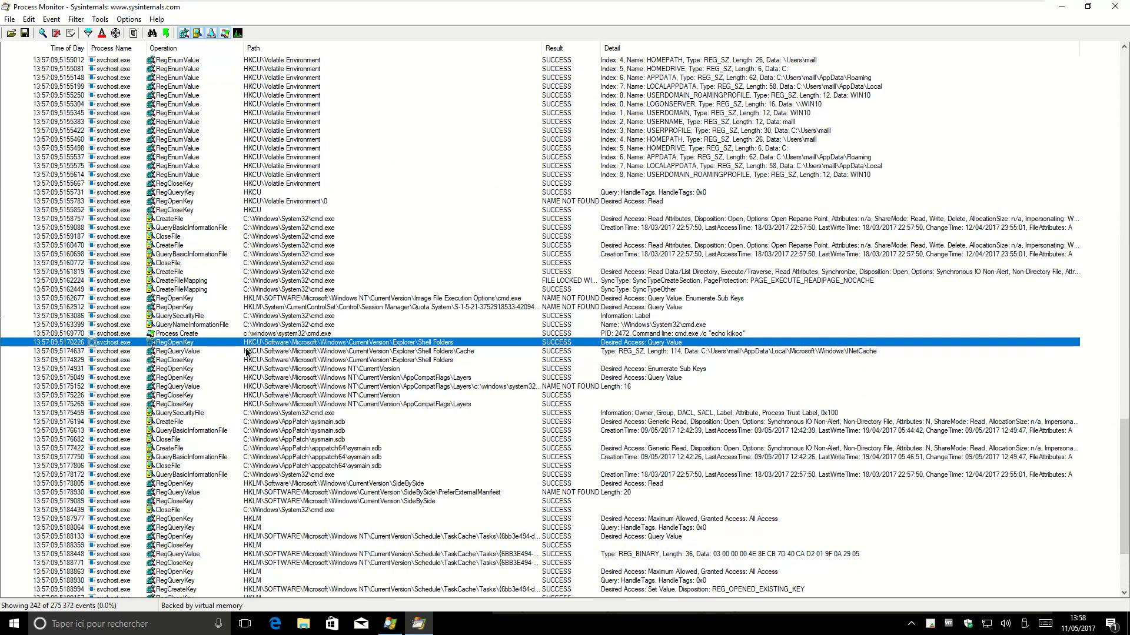
left_click(307, 309)
key("End")
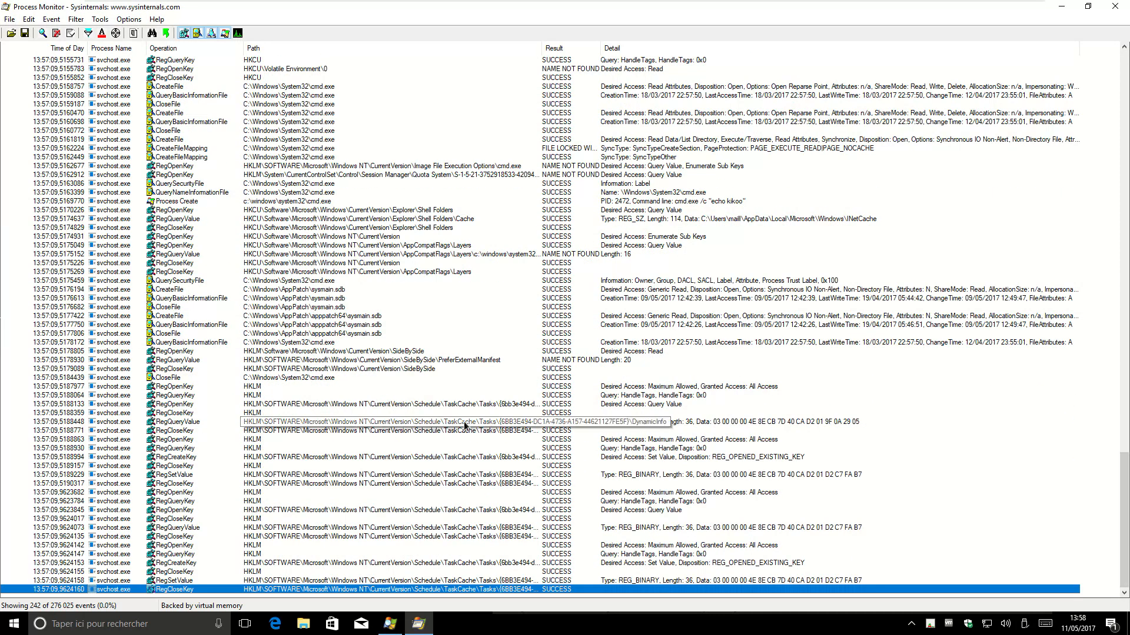
scroll(467, 400, "up", 3)
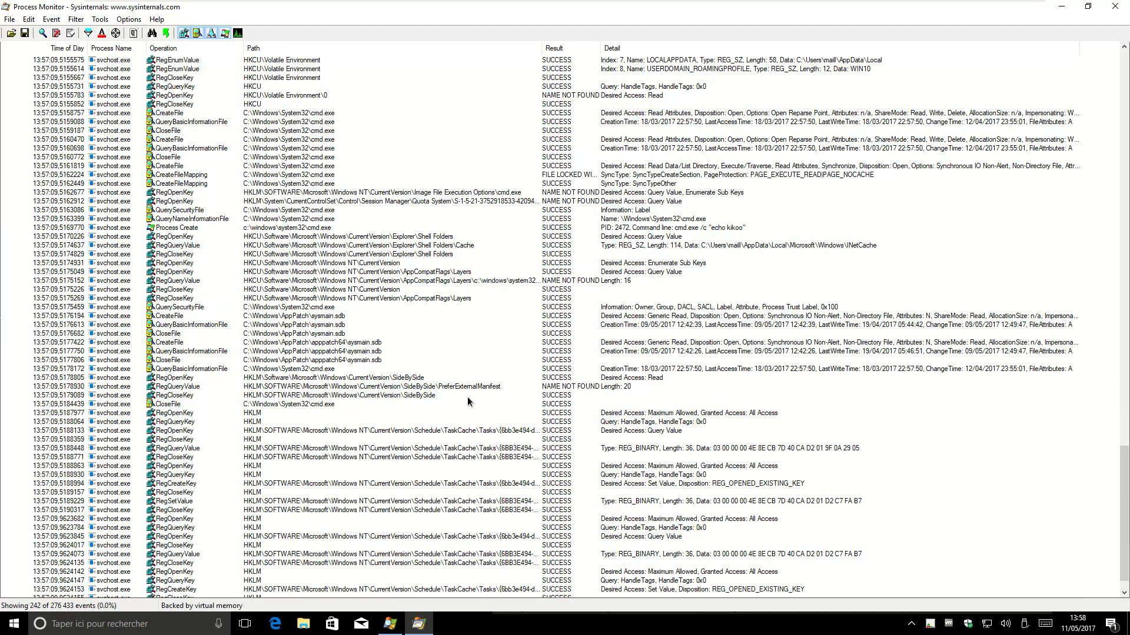
left_click(742, 283)
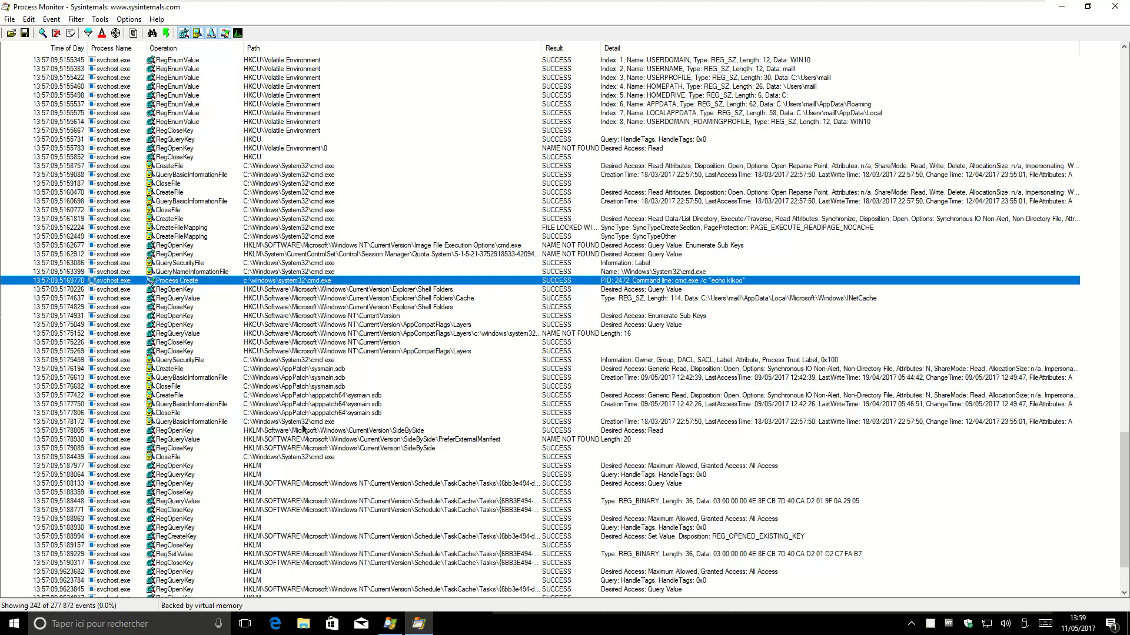
Go to the first svchost.exe event and widen the Path column to show the full registry paths
key("Home")
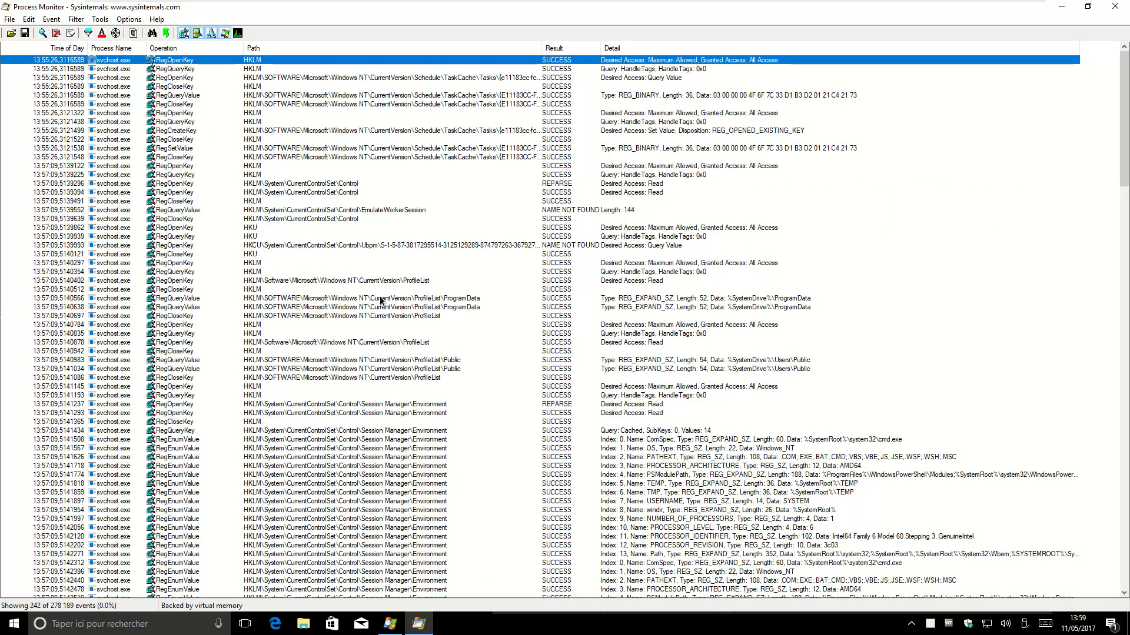
left_click_drag(545, 44, 653, 45)
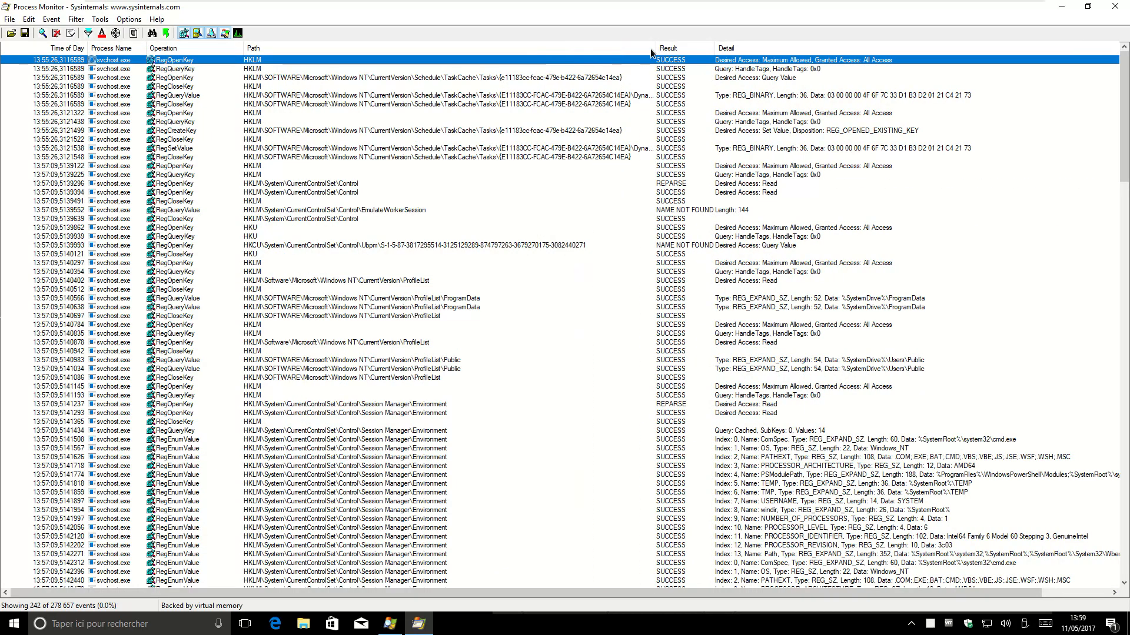
Find and select the first svchost.exe RegOpenKey event on a Schedule\TaskCache\Tasks key following the cmd.exe launch
scroll(457, 313, "down", 1)
scroll(457, 318, "down", 20)
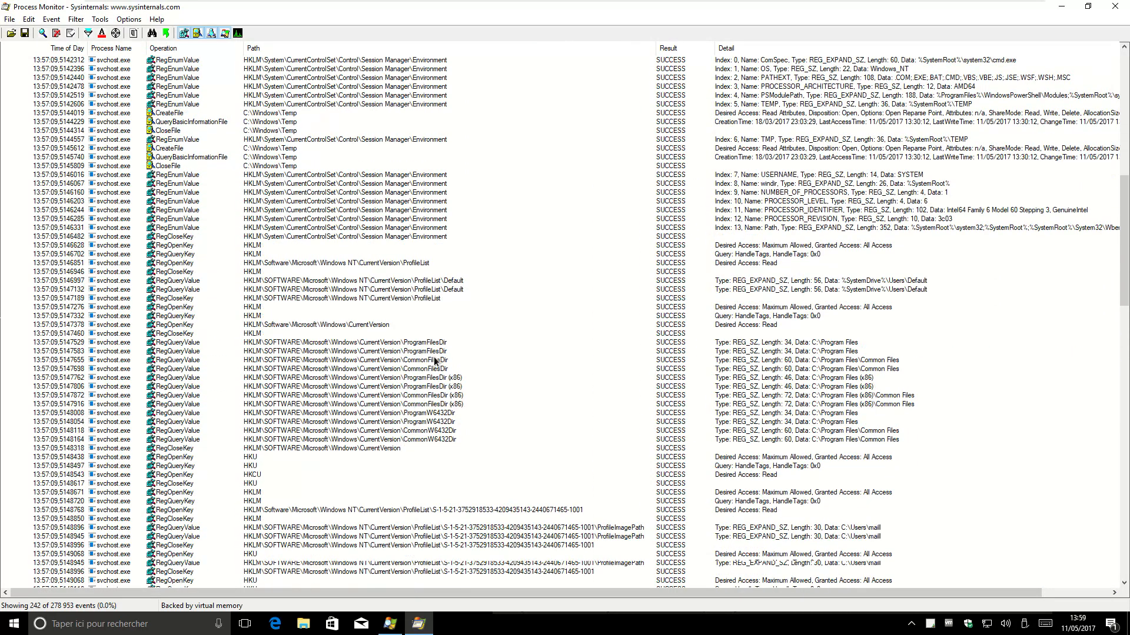
scroll(434, 360, "down", 20)
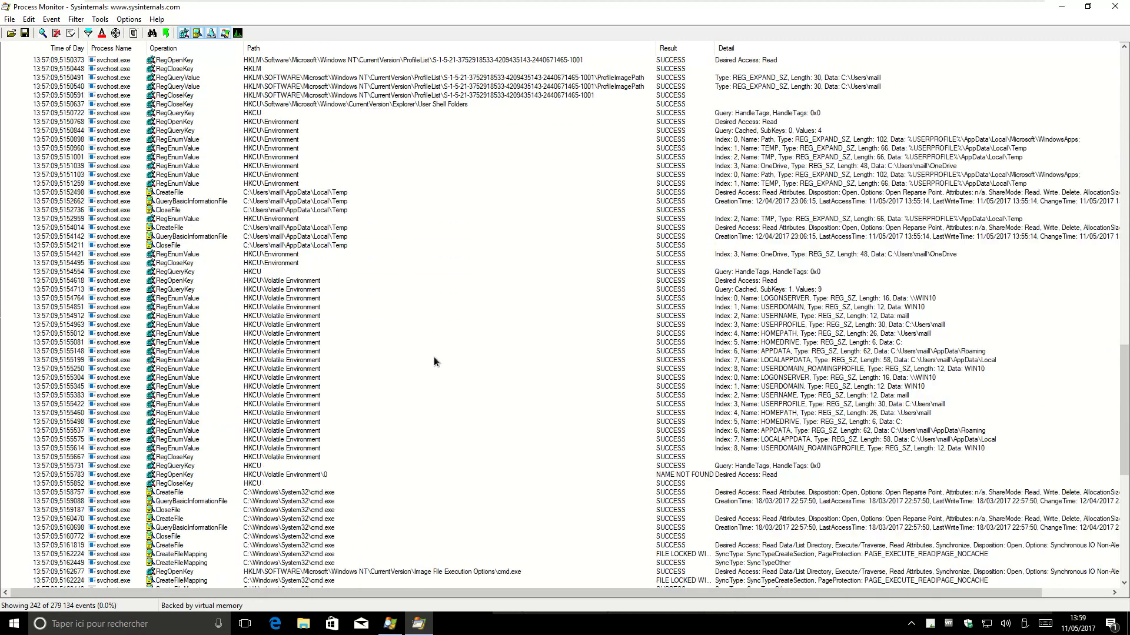
scroll(434, 361, "up", 1)
scroll(434, 361, "down", 1)
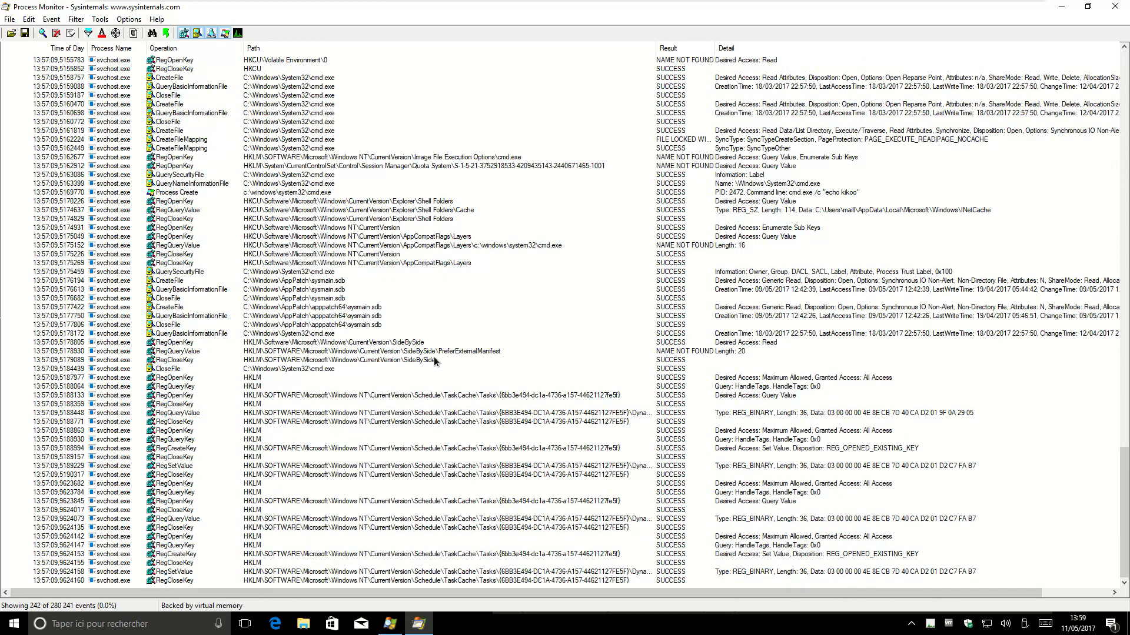
left_click(464, 398)
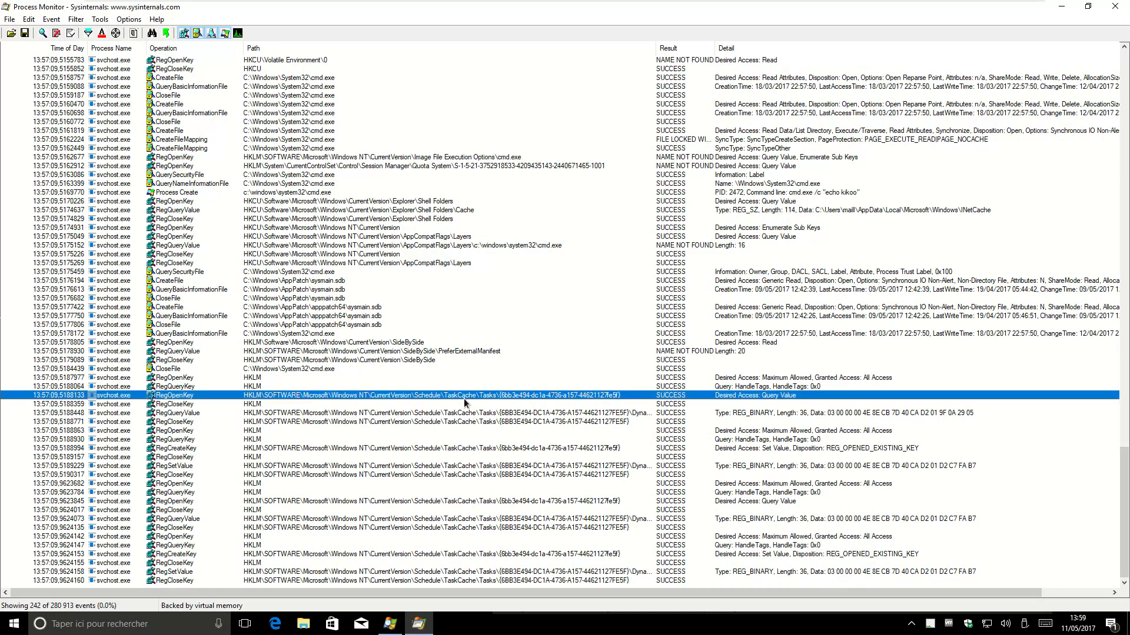
Examine the svchost.exe events before and after the cmd.exe launch, and select the first RegSetValue event on a TaskCache\Tasks key
scroll(463, 398, "up", 12)
scroll(464, 398, "up", 12)
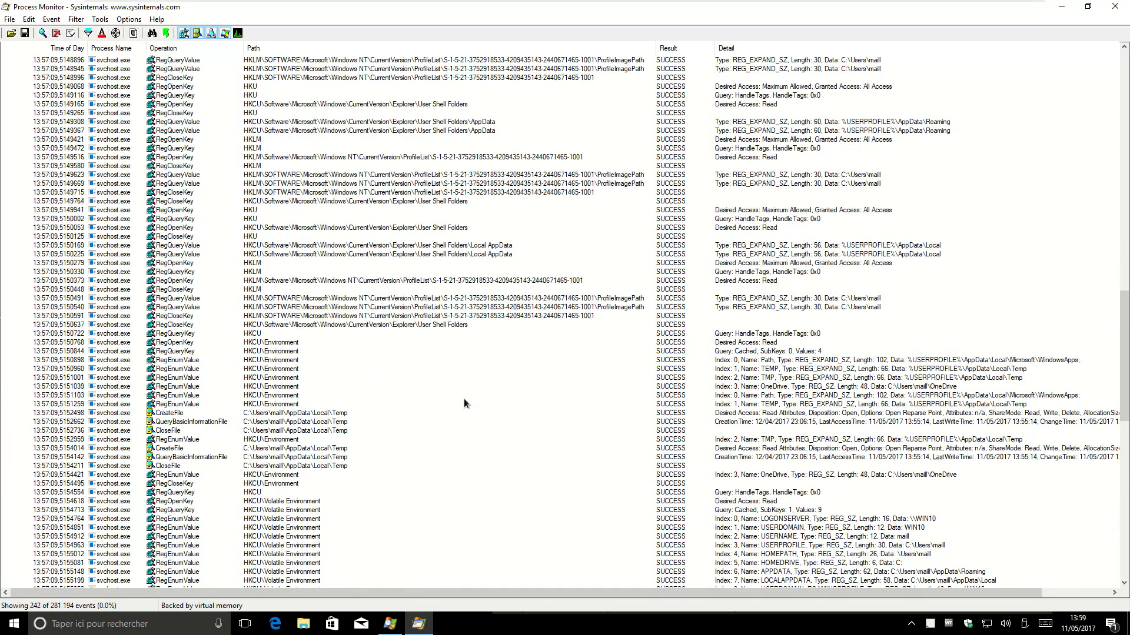
scroll(463, 396, "up", 11)
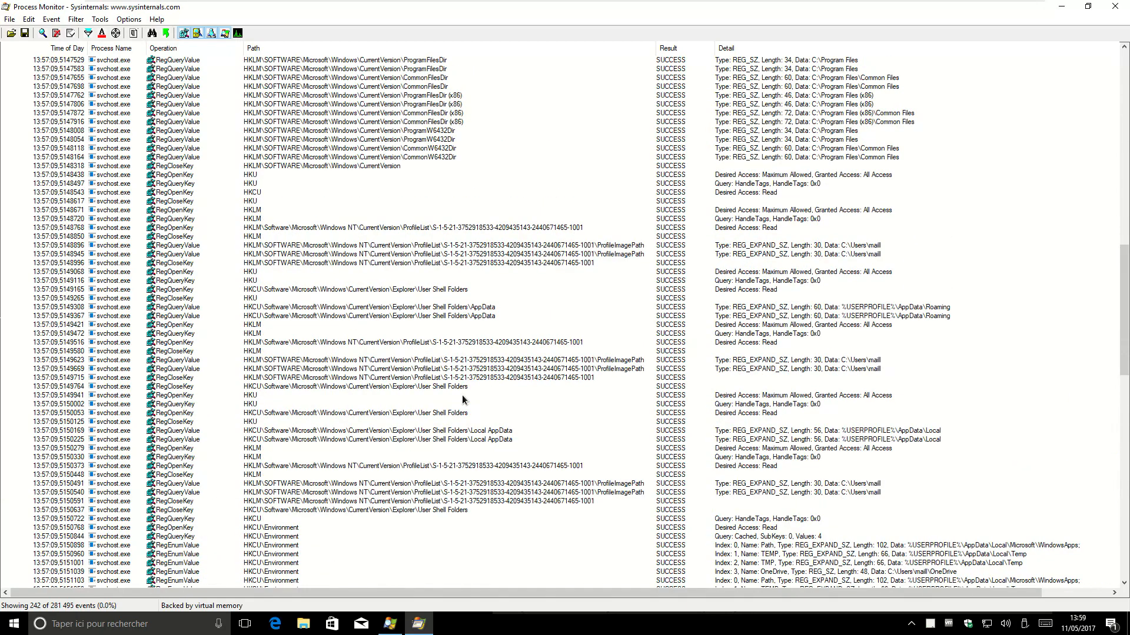
scroll(462, 398, "down", 20)
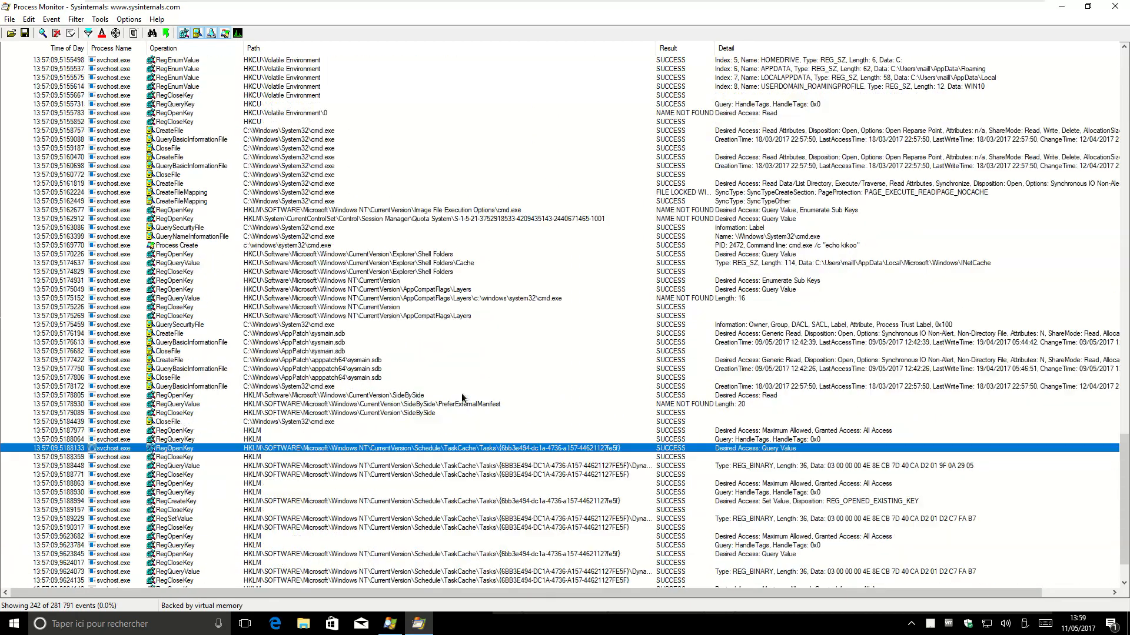
scroll(462, 393, "up", 20)
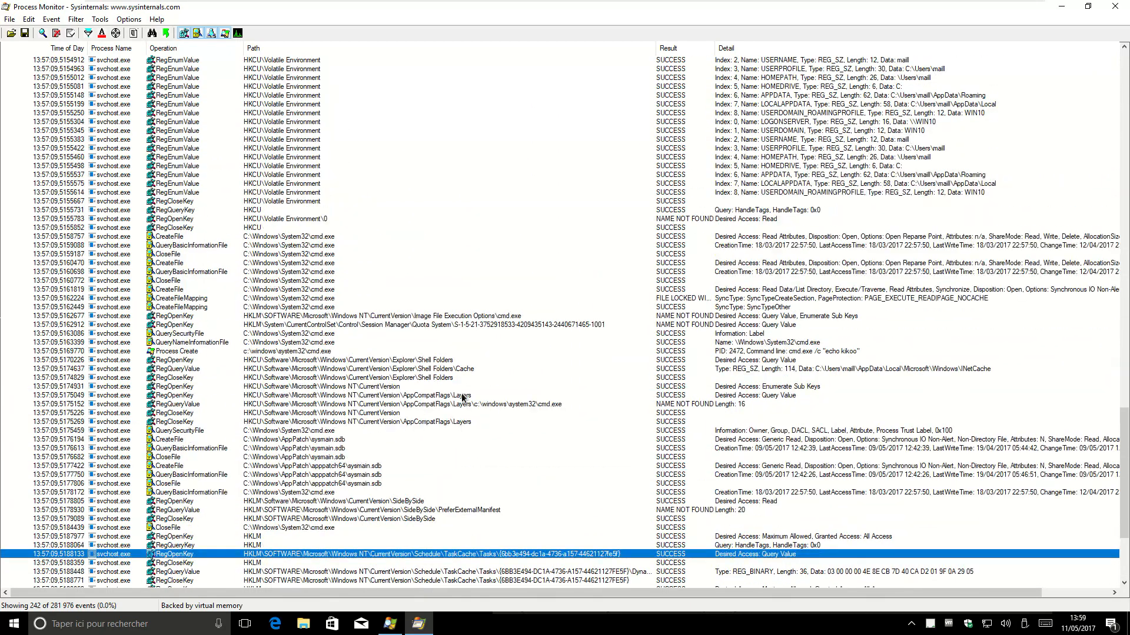
scroll(461, 392, "up", 20)
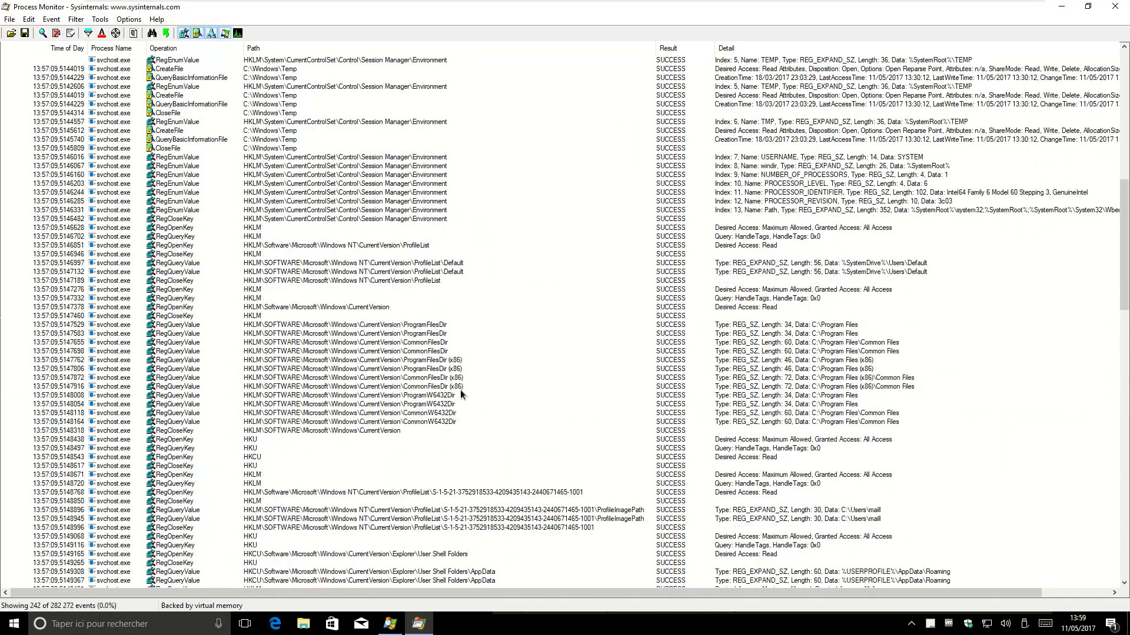
scroll(1124, 400, "up", 16)
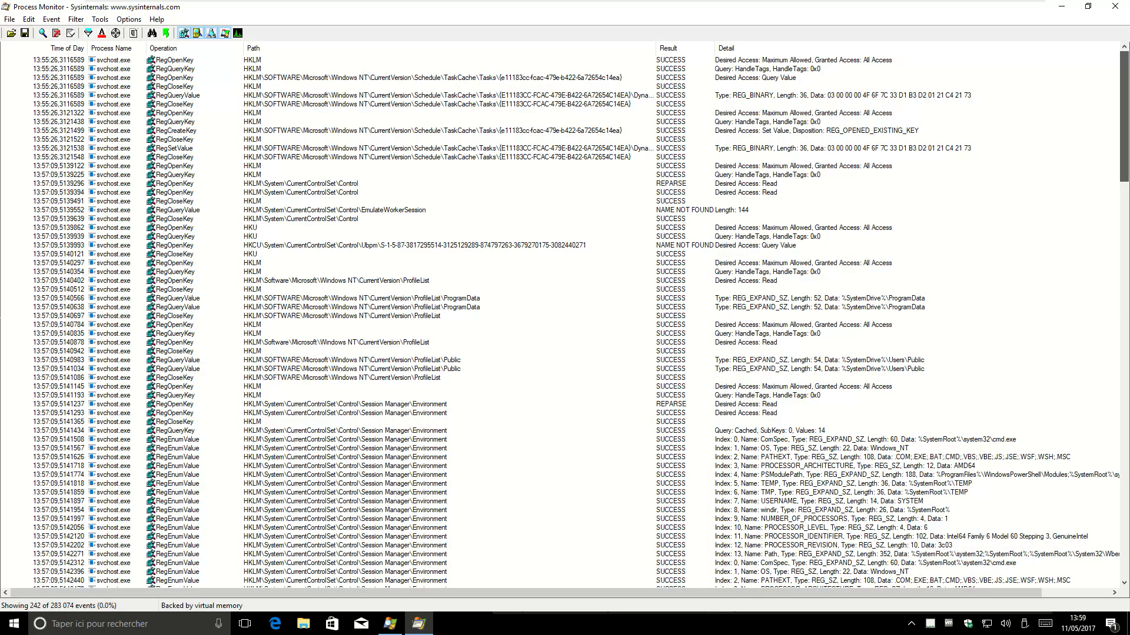
scroll(1108, 353, "down", 20)
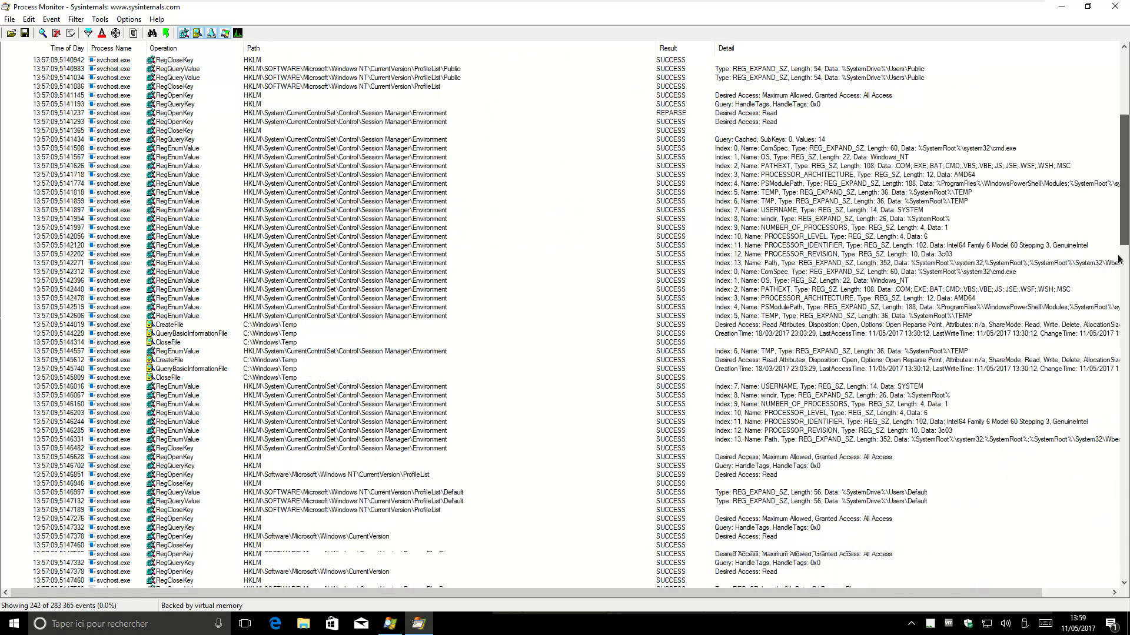
scroll(1108, 353, "down", 20)
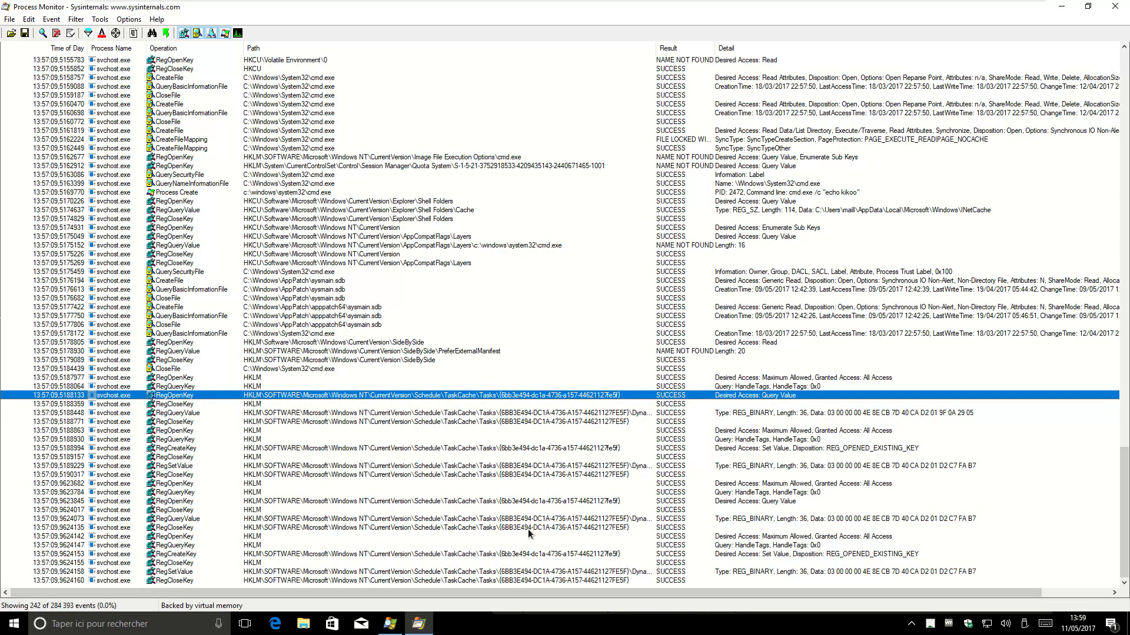
scroll(527, 528, "up", 20)
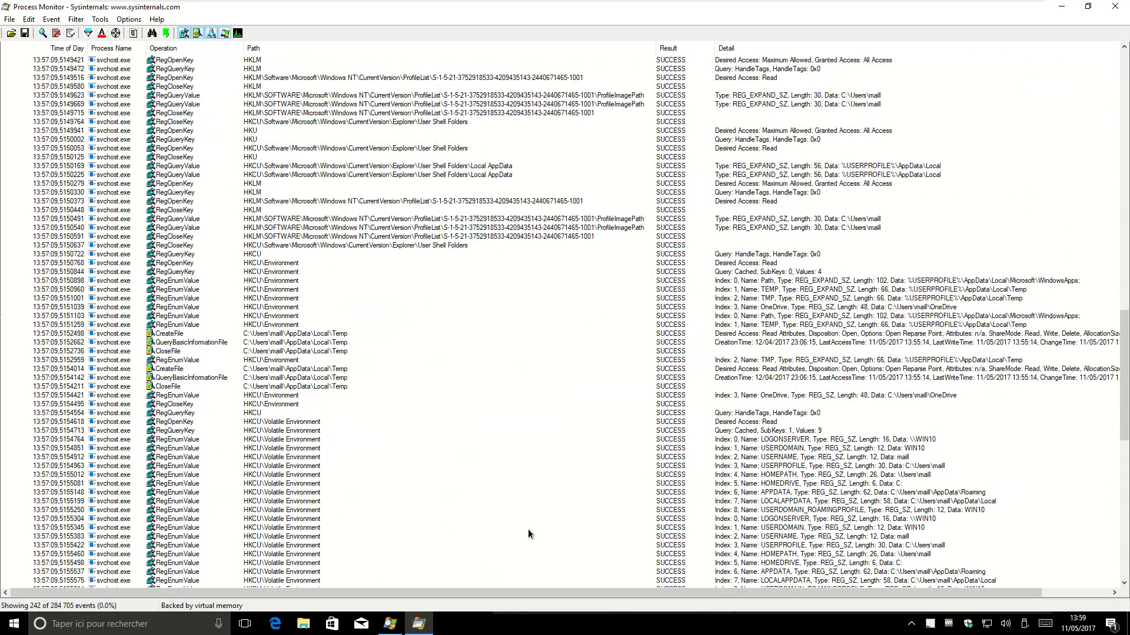
scroll(528, 534, "up", 20)
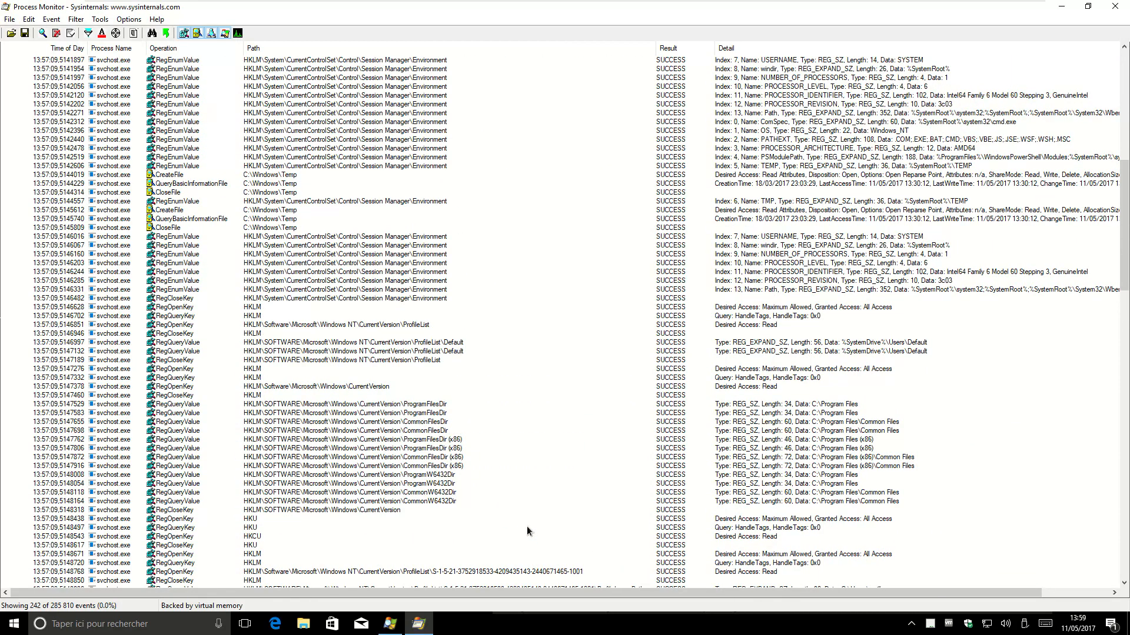
scroll(528, 531, "up", 17)
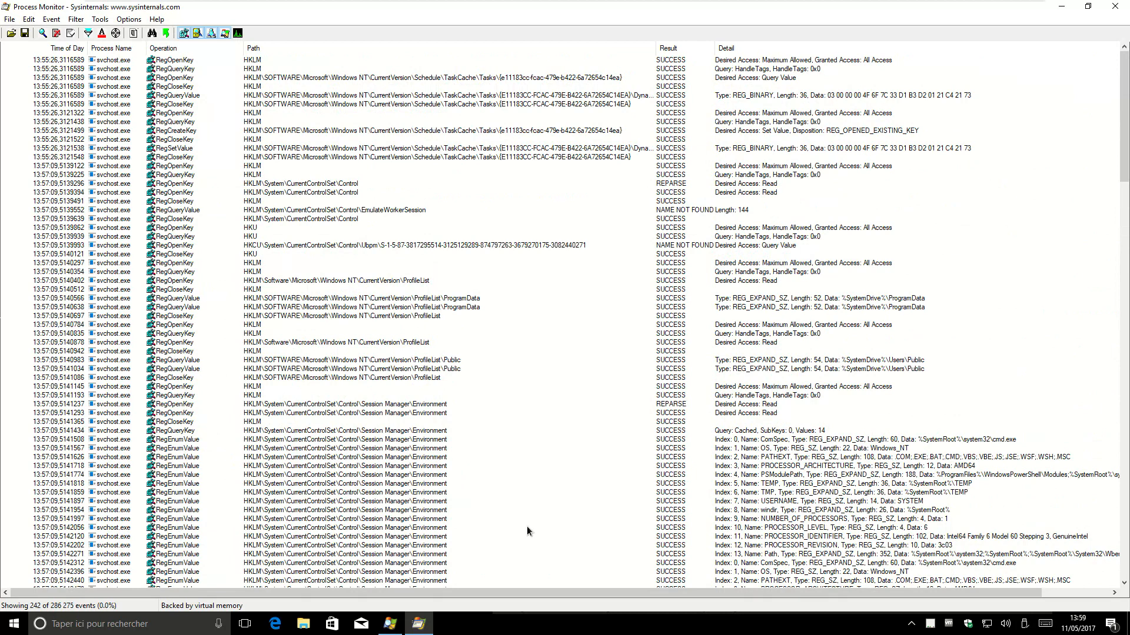
left_click(470, 150)
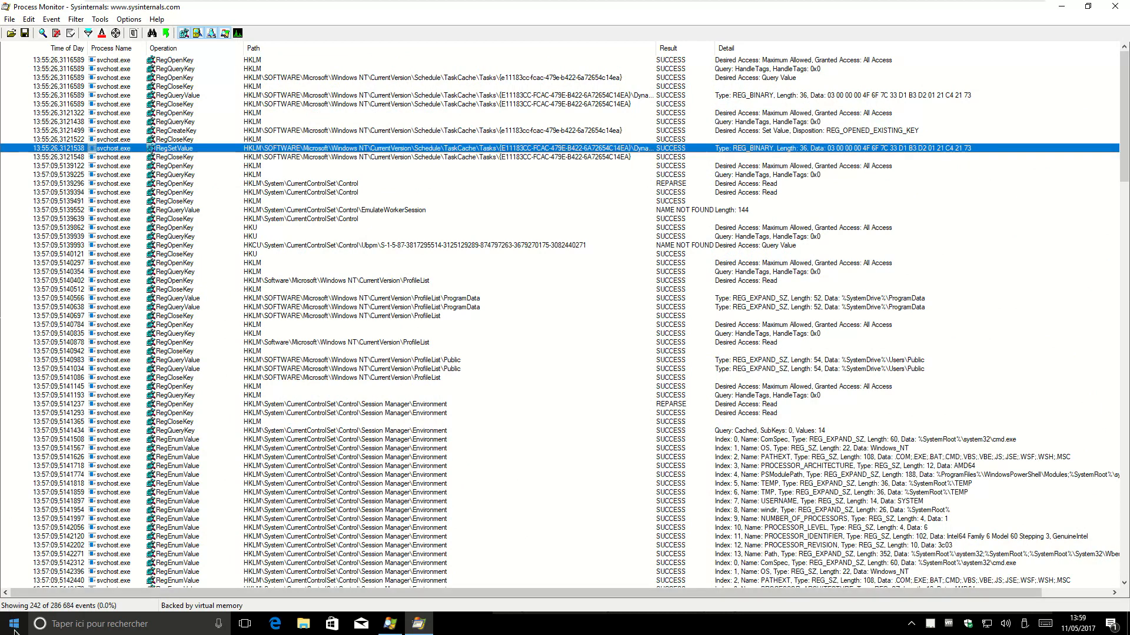
Launch Task Scheduler by running taskschd.msc from the Run dialog's command history
right_click(12, 623)
left_click(139, 565)
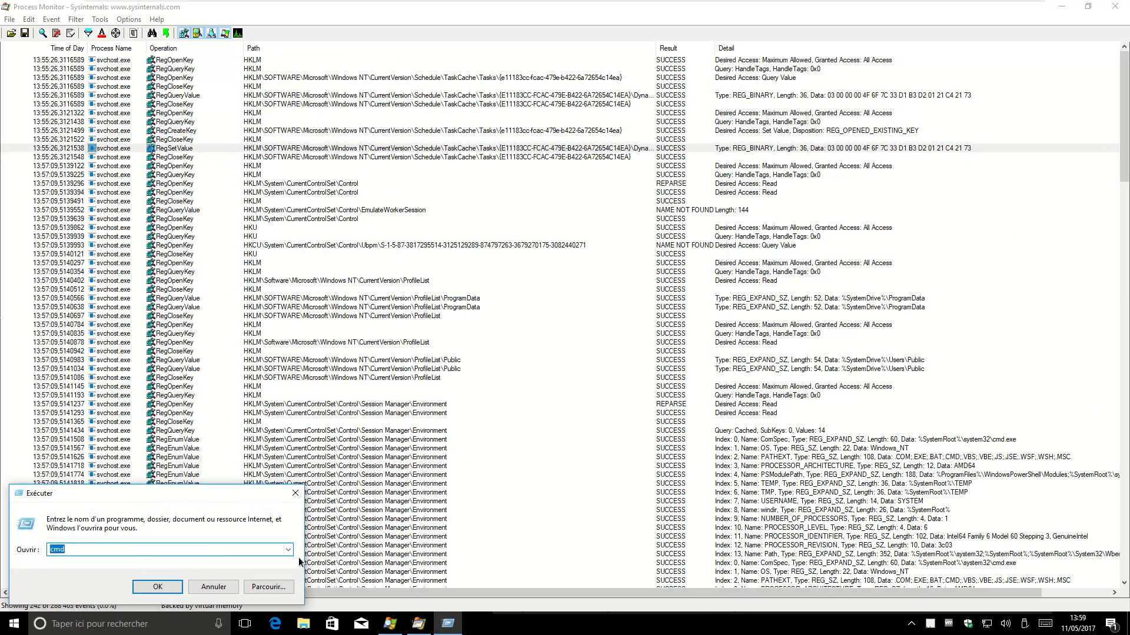
left_click(288, 549)
left_click(116, 502)
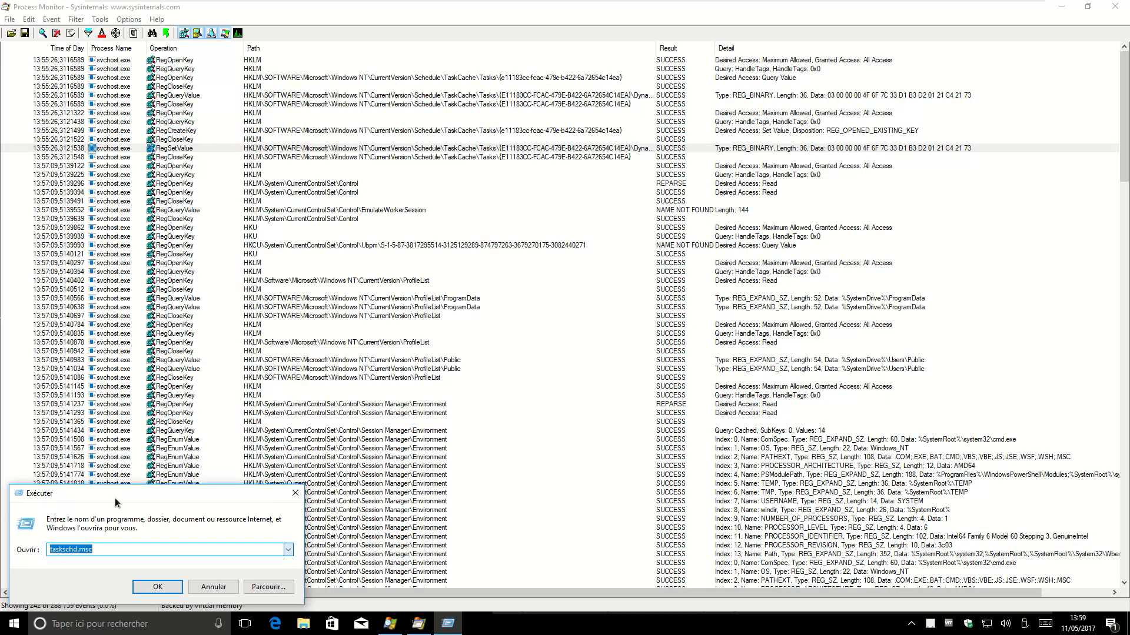
left_click(157, 587)
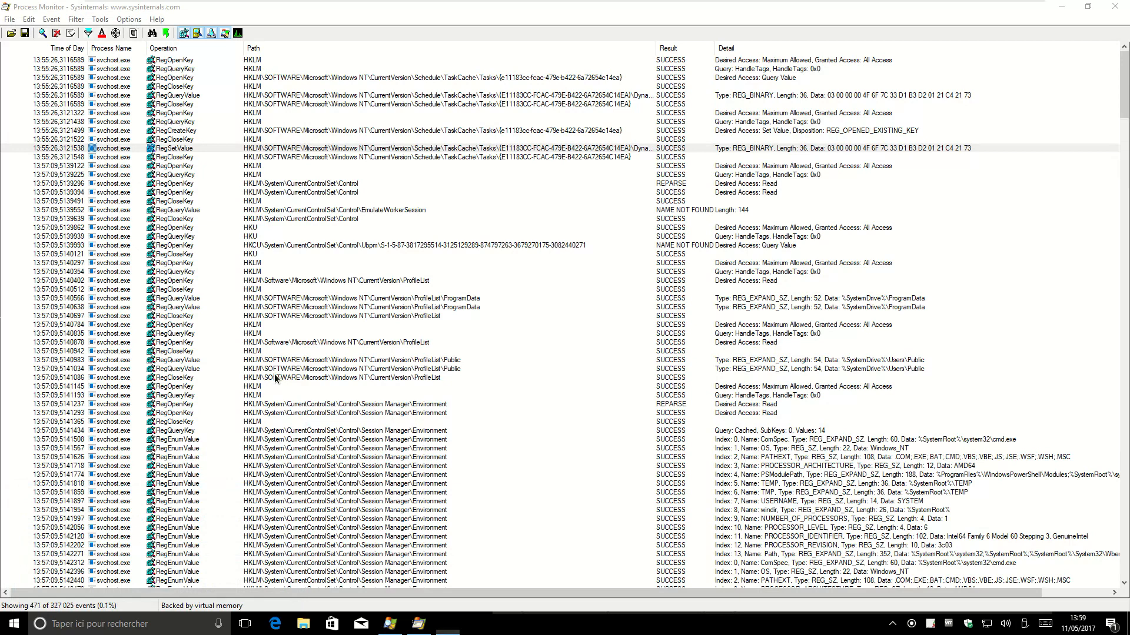
Expand the Task Scheduler Library, maximize the window, and display the tasks at the library's root
left_click(101, 207)
left_click(136, 220)
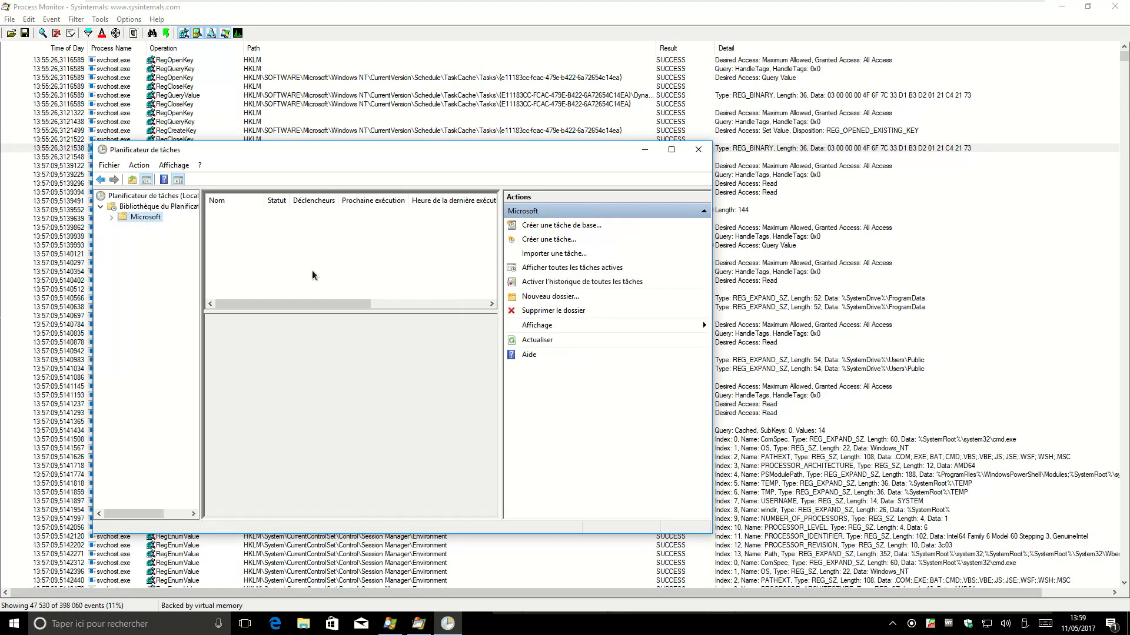
left_click(670, 149)
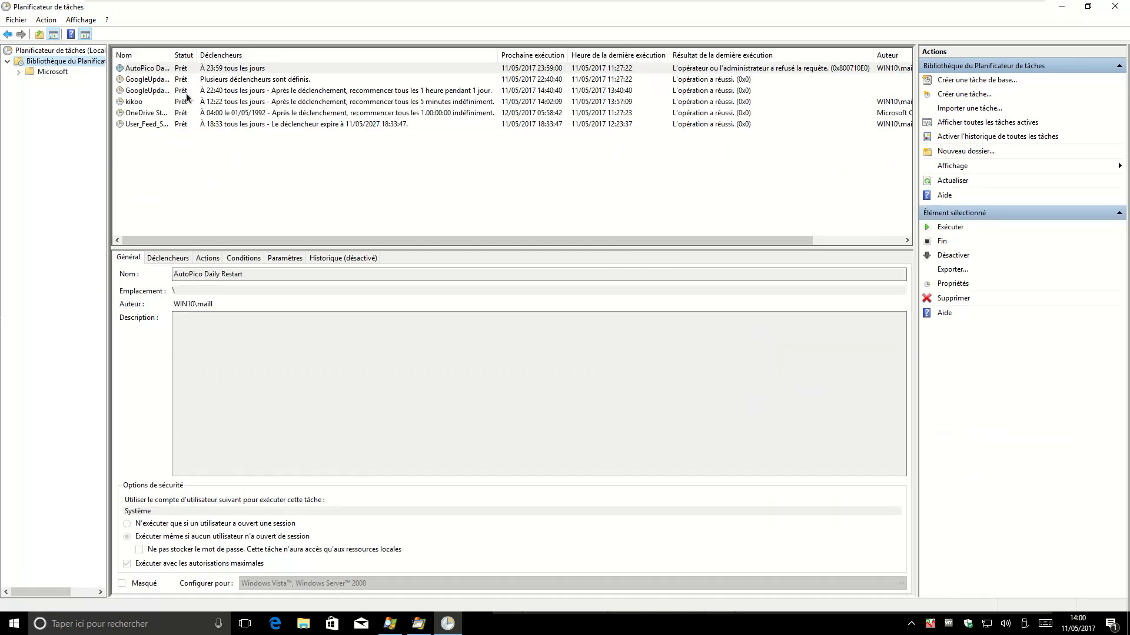
Examine the actions in the kikoo task's properties, dismiss them without changes, and close Task Scheduler
left_click(131, 102)
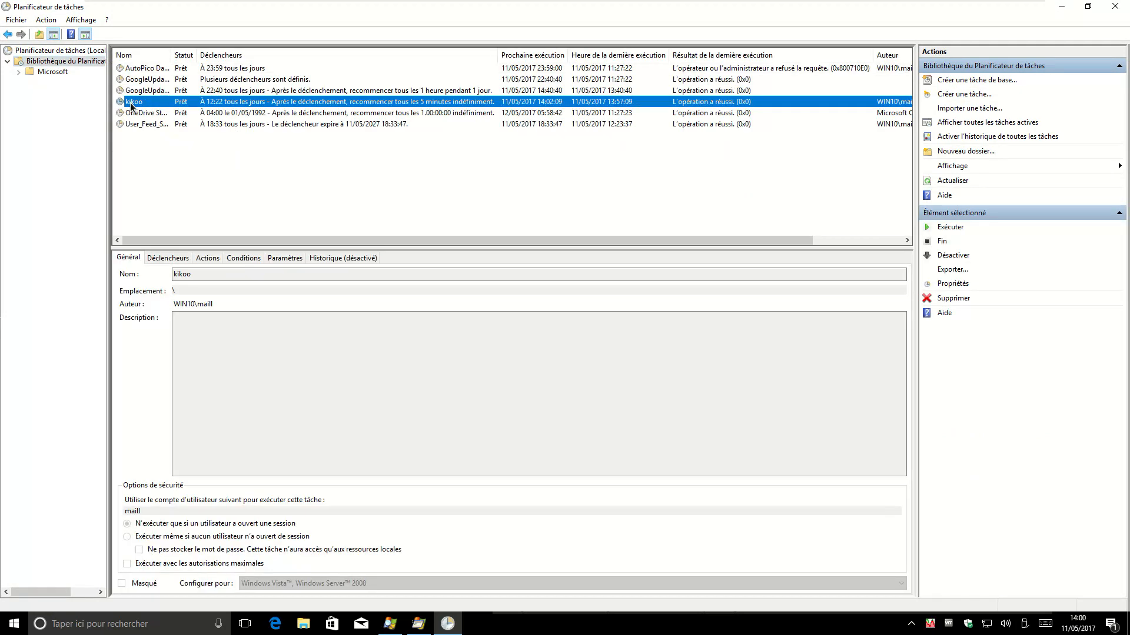
double_click(130, 103)
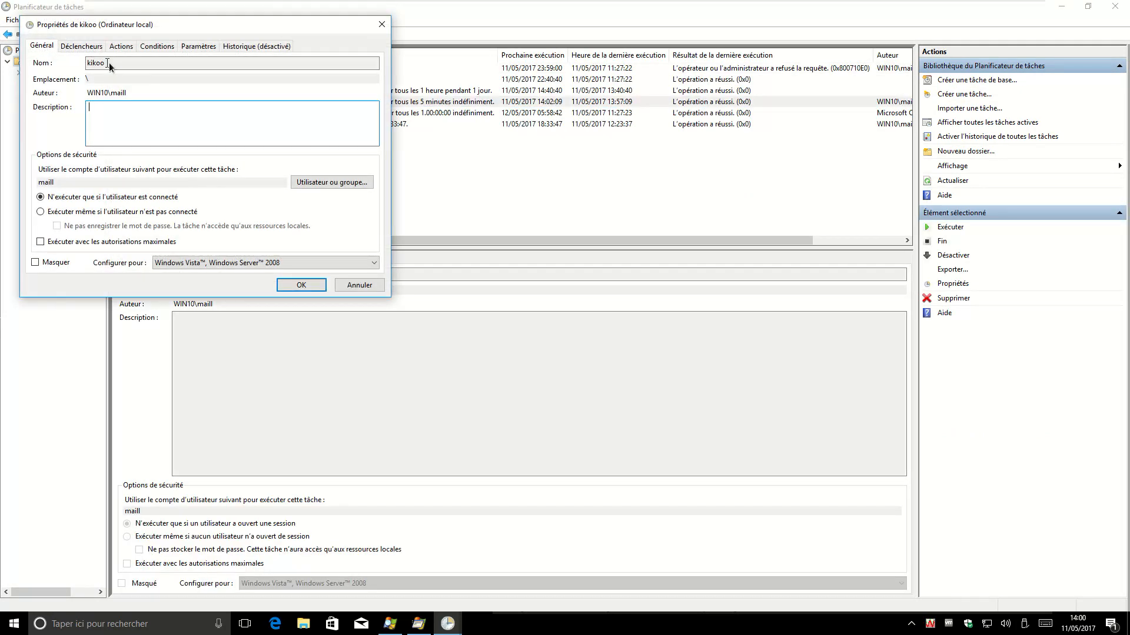
left_click(121, 47)
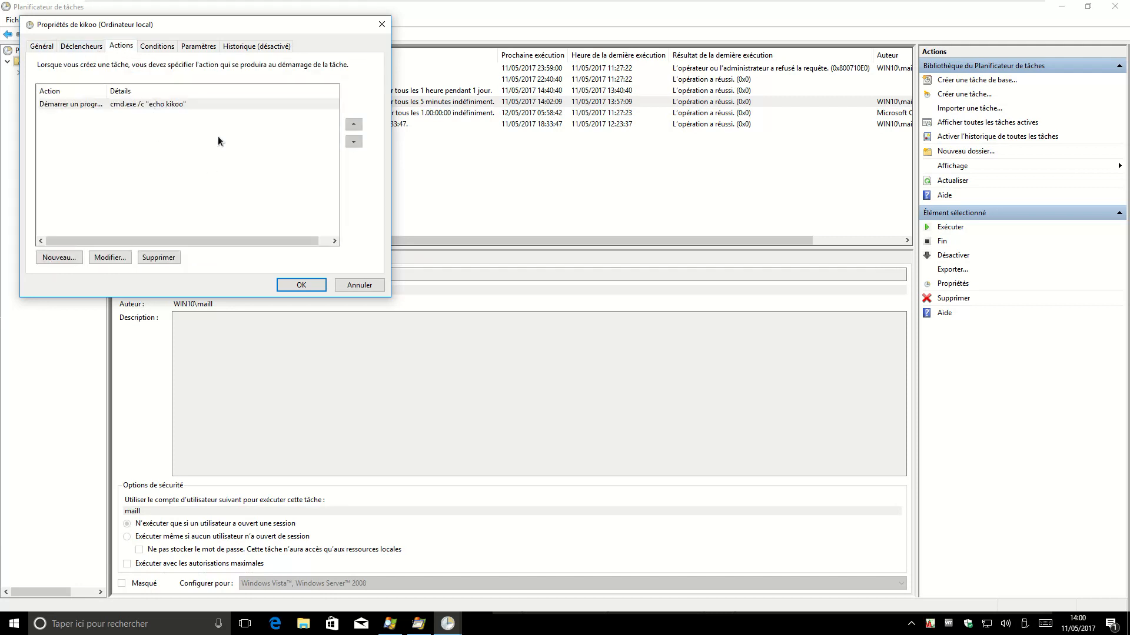
left_click(352, 286)
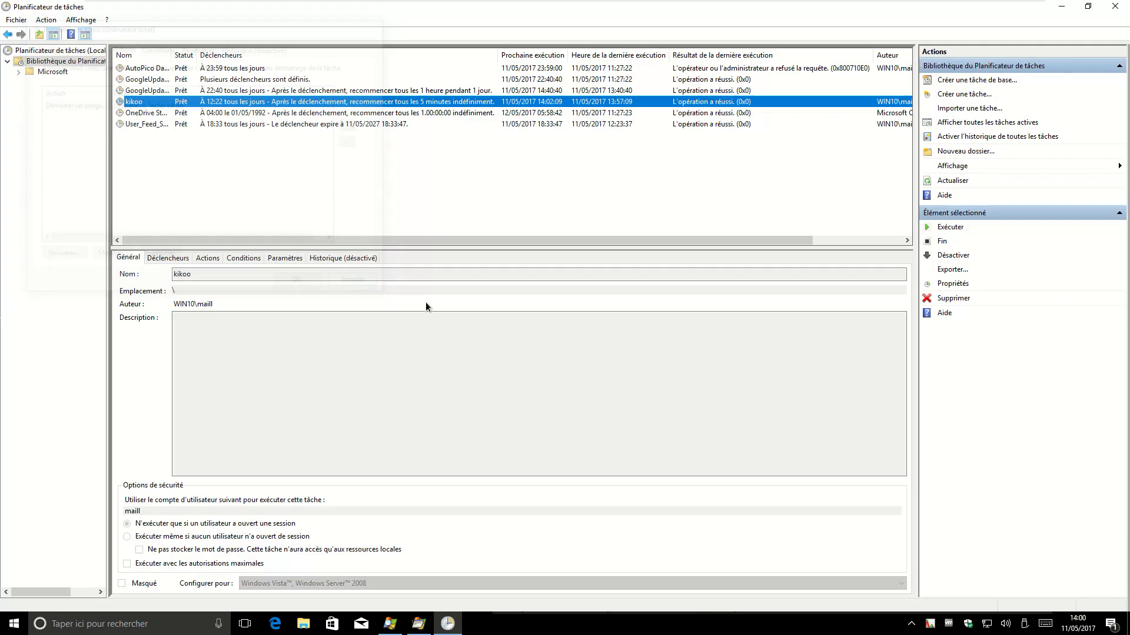
left_click(1115, 7)
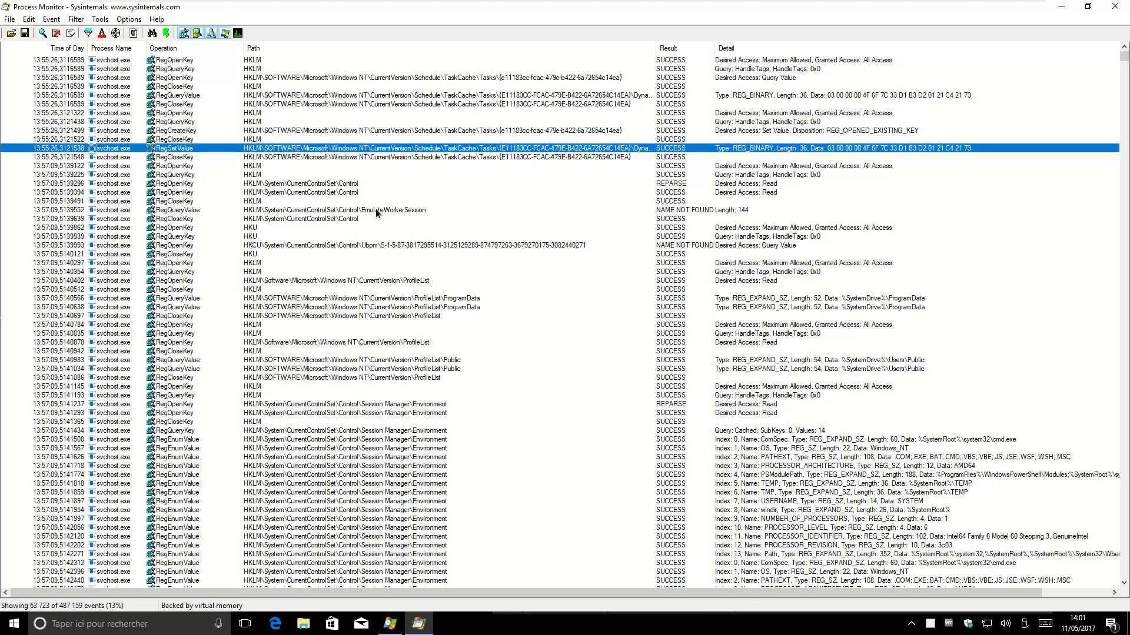
Review Process Monitor's options for saving captured events, including event scope, format and path, and leave without saving
left_click(9, 19)
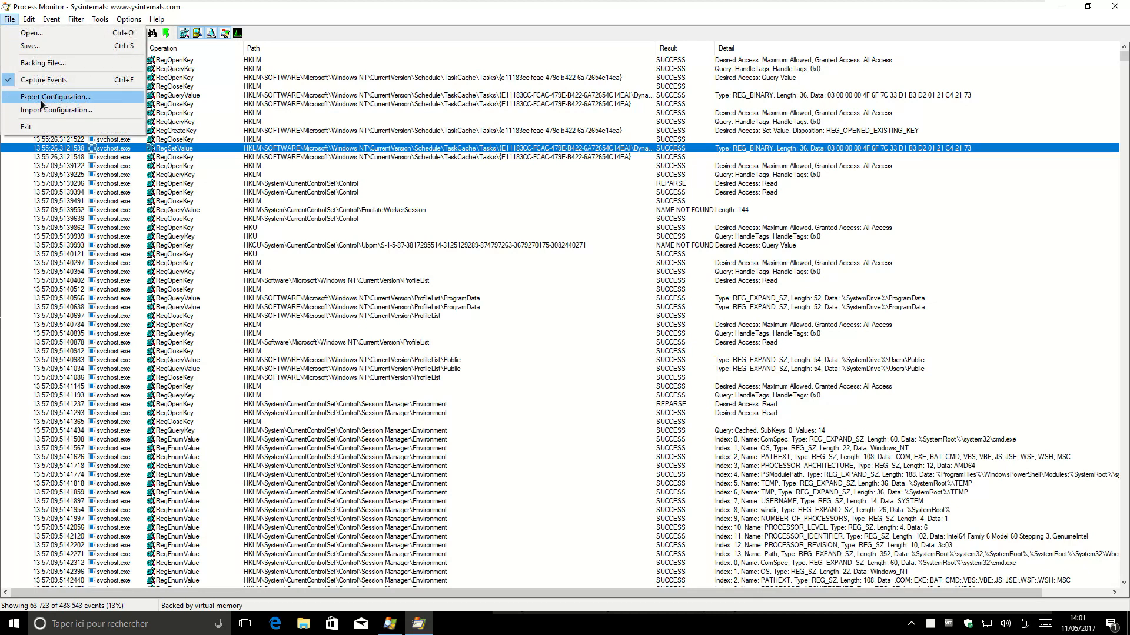
left_click(52, 47)
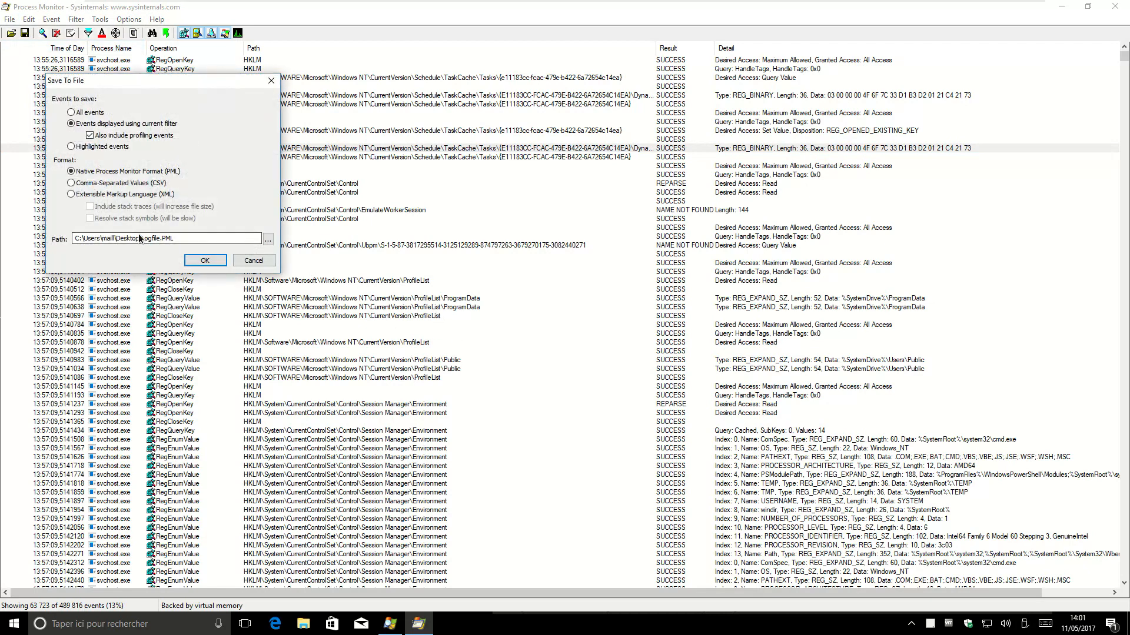
left_click(270, 261)
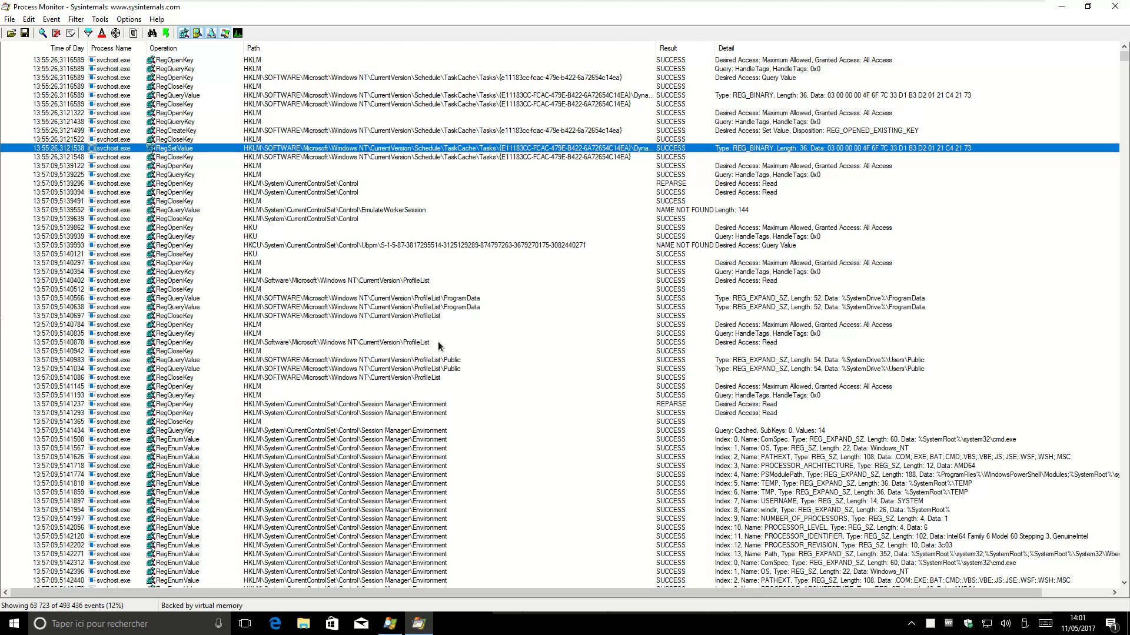
Close Process Monitor and reposition the Process Explorer window on the desktop, clear of the shortcuts
left_click(1115, 6)
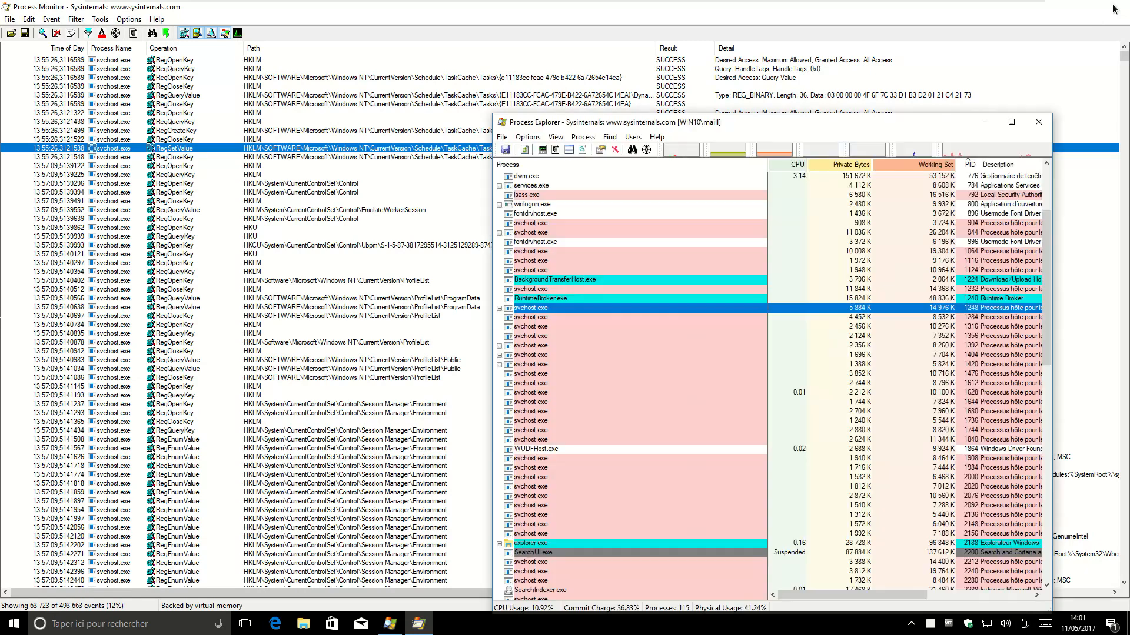
left_click_drag(707, 123, 587, 113)
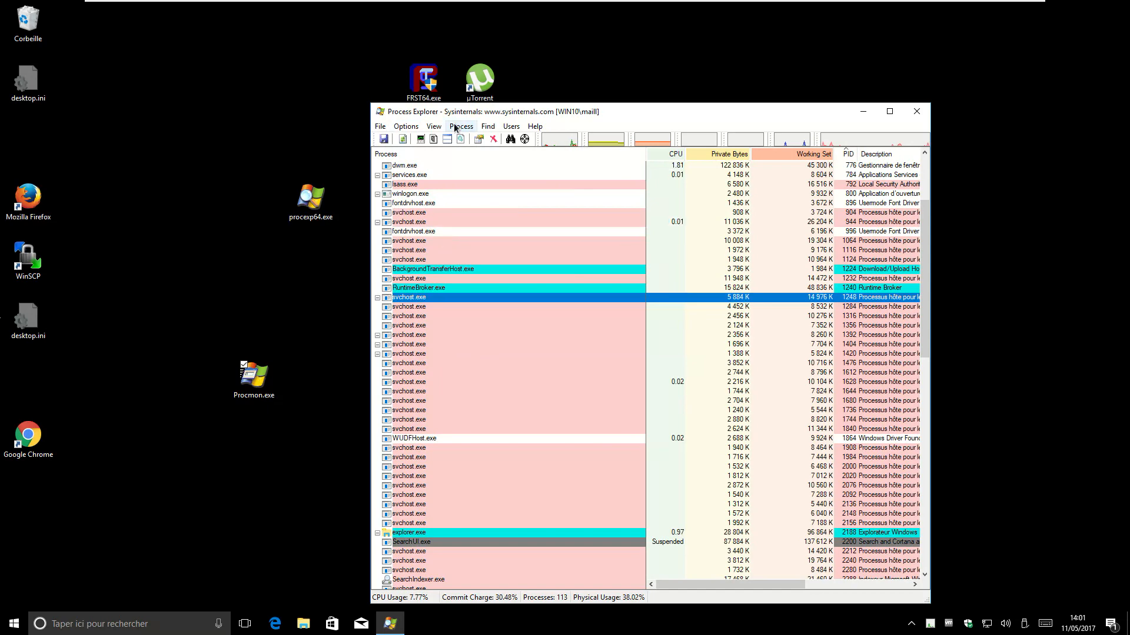
left_click_drag(456, 112, 591, 114)
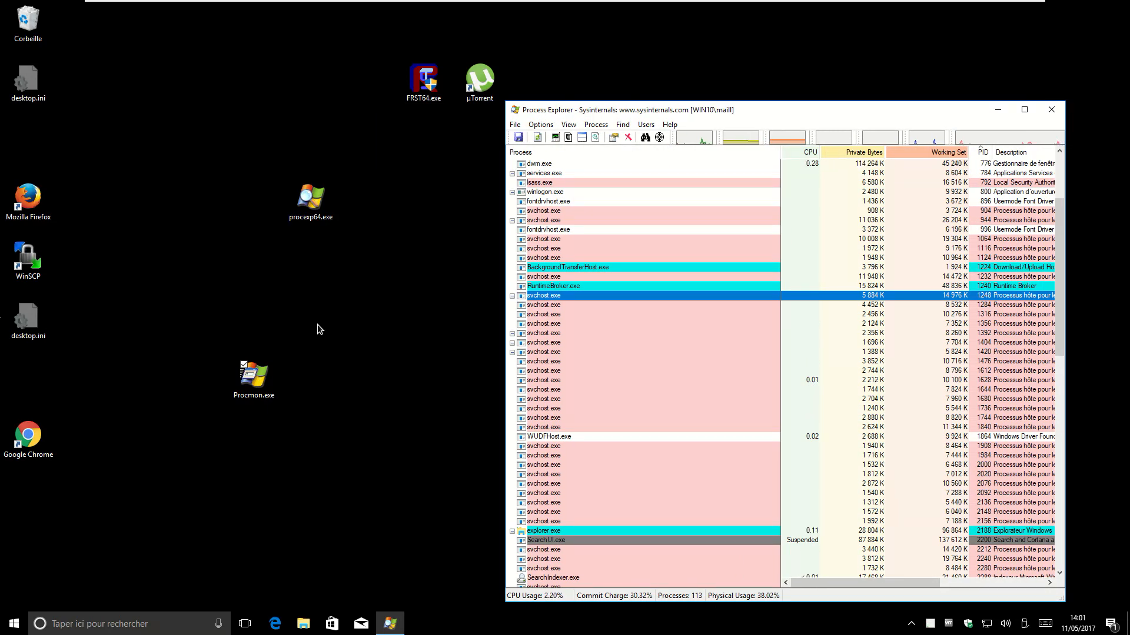
mouse_move(406, 3)
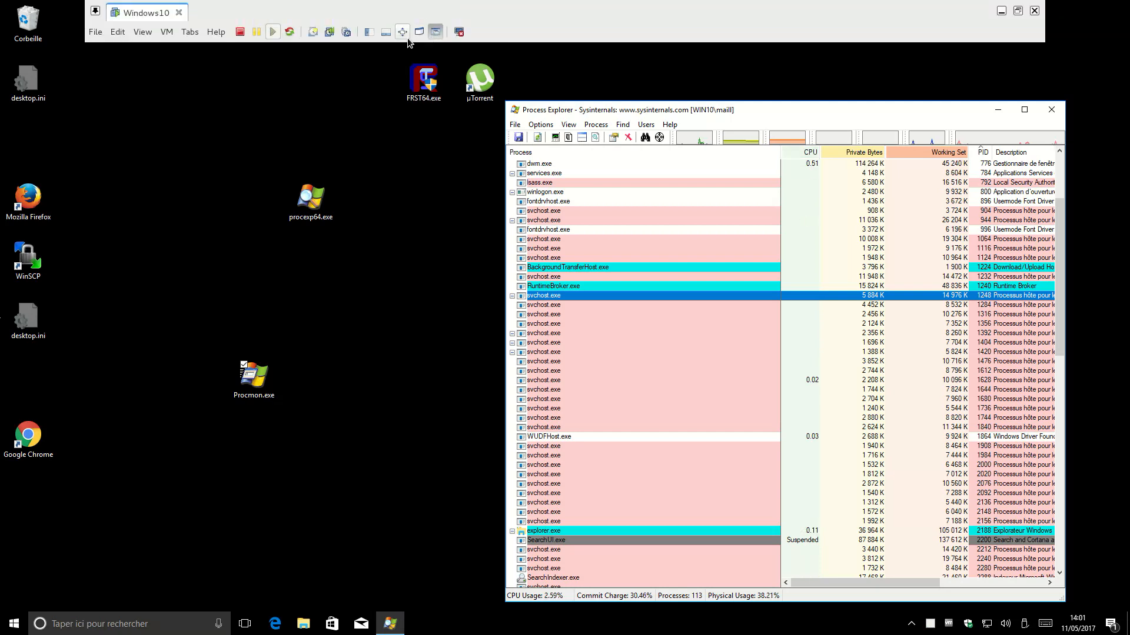